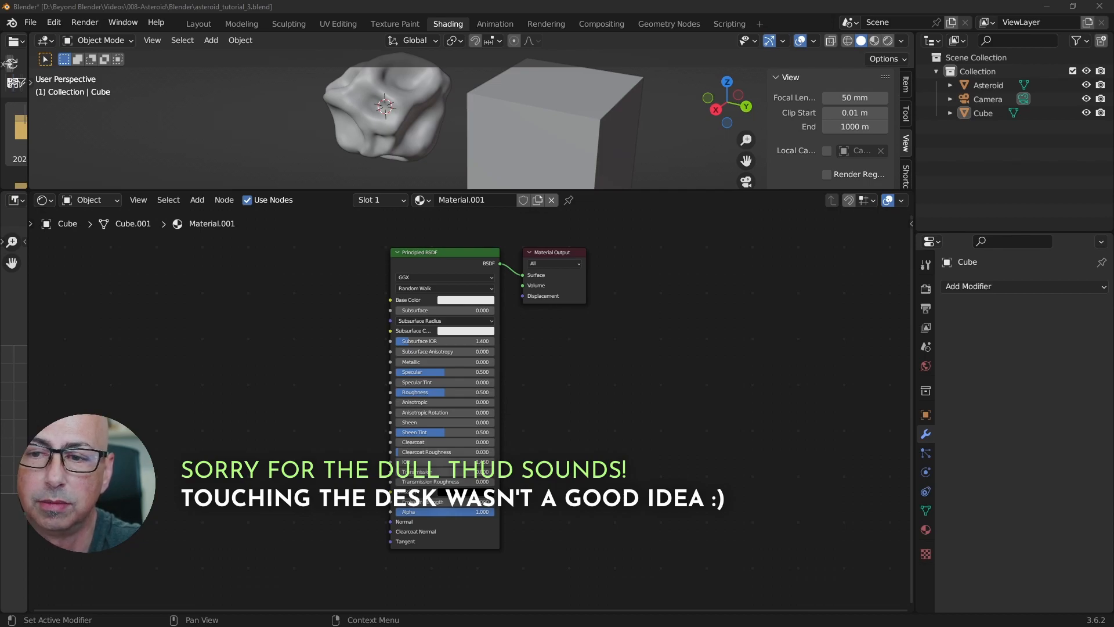
Switch to the web browser and open the PBR materials list from the ambientCG home page
click(1047, 7)
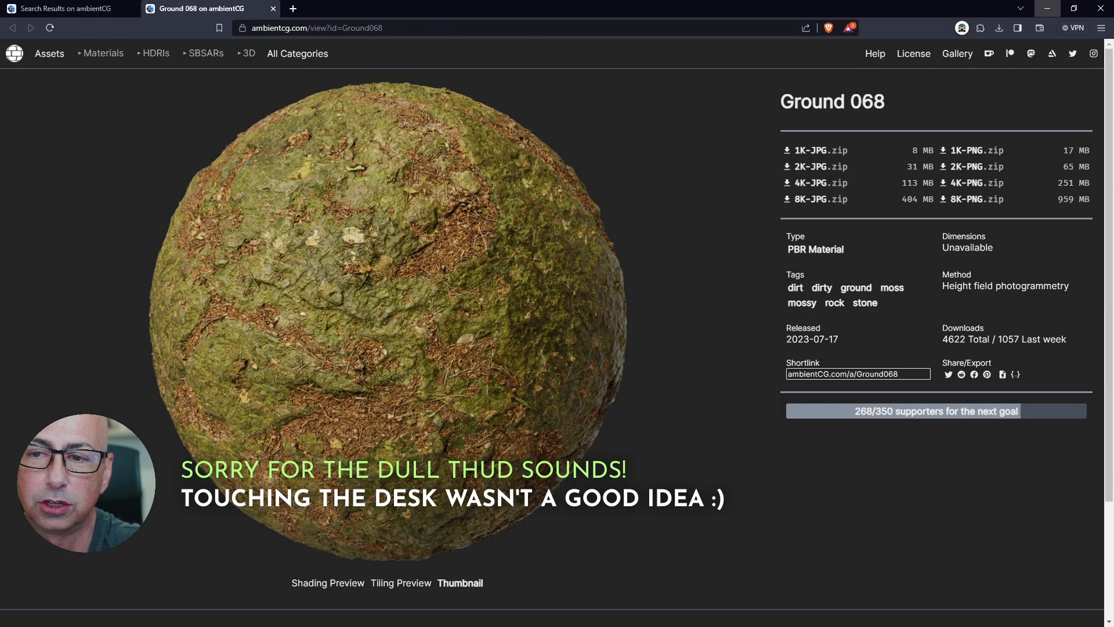
click(55, 7)
click(12, 55)
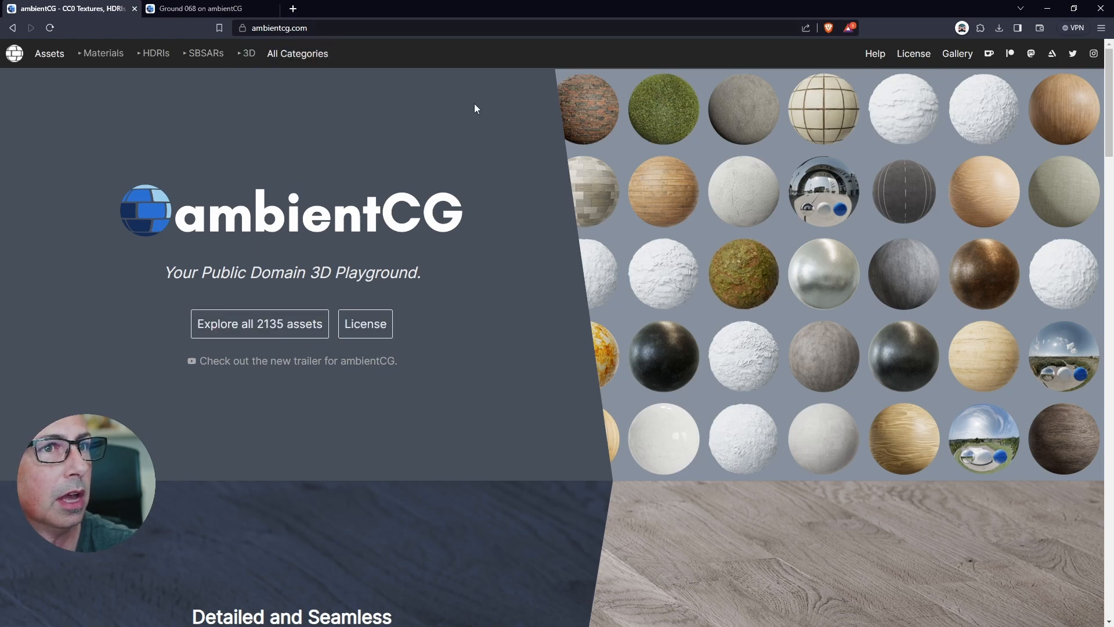
click(104, 55)
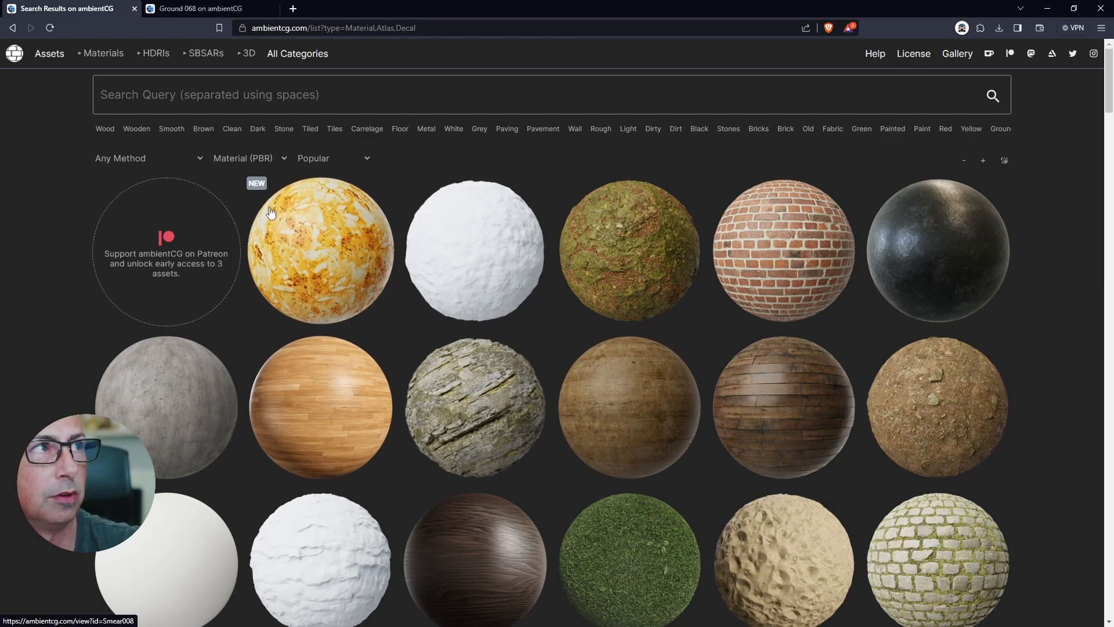
Review the download resolutions and formats on the Ground 068 material page, then minimize the browser
click(196, 10)
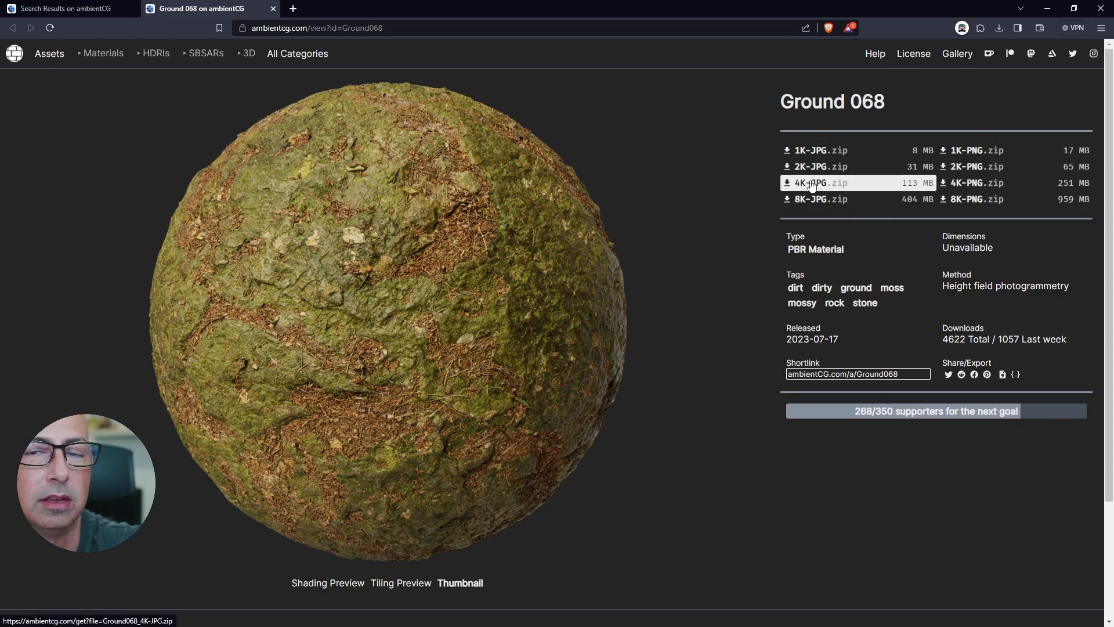
mouse_move(811, 184)
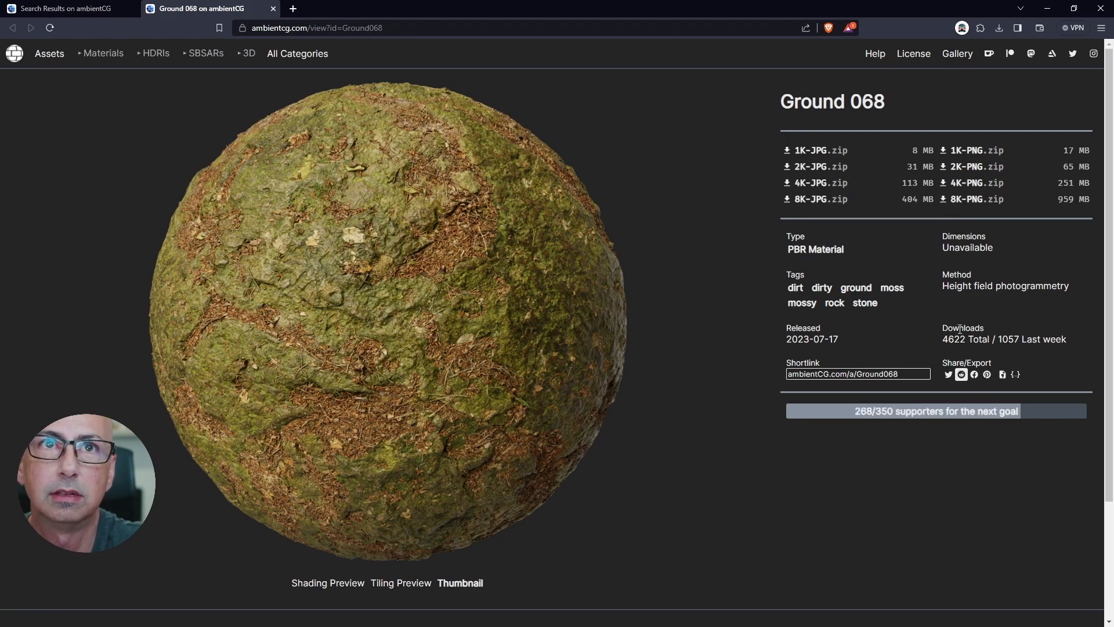
click(1048, 8)
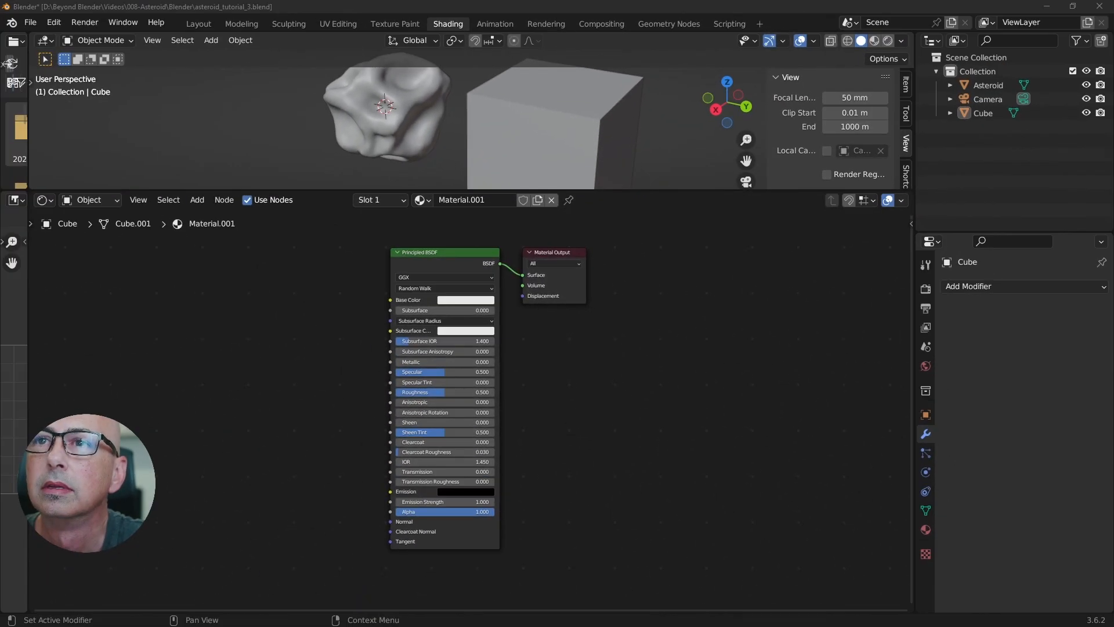
In File Explorer, look at the Ground068_2K-JPG.zip archive and open the Extracted folder beside it
drag(304, 141, 358, 71)
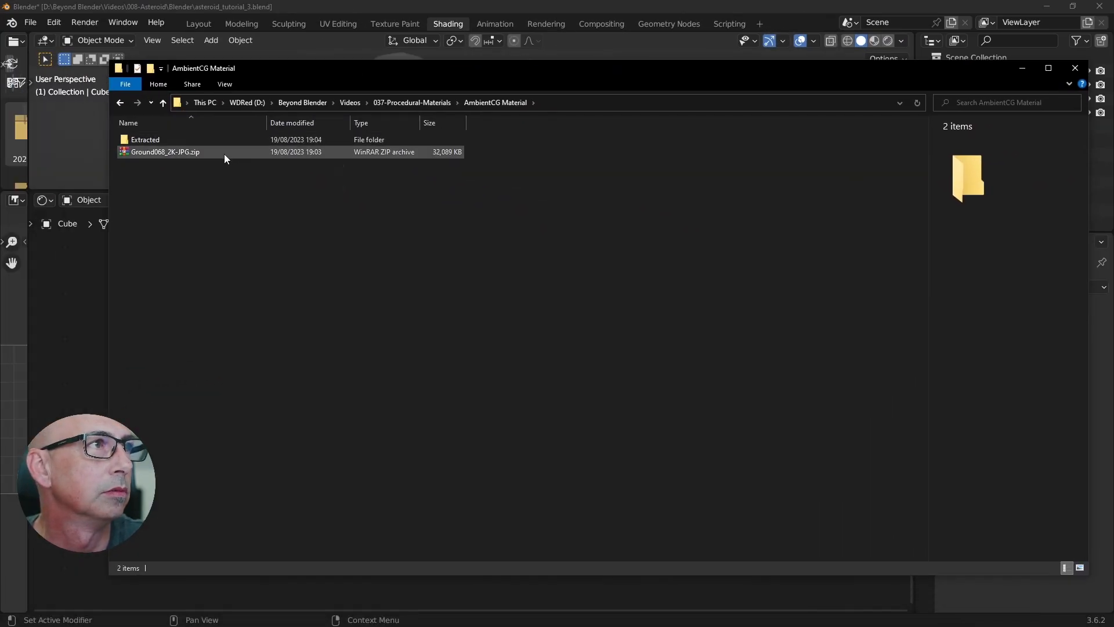
click(164, 152)
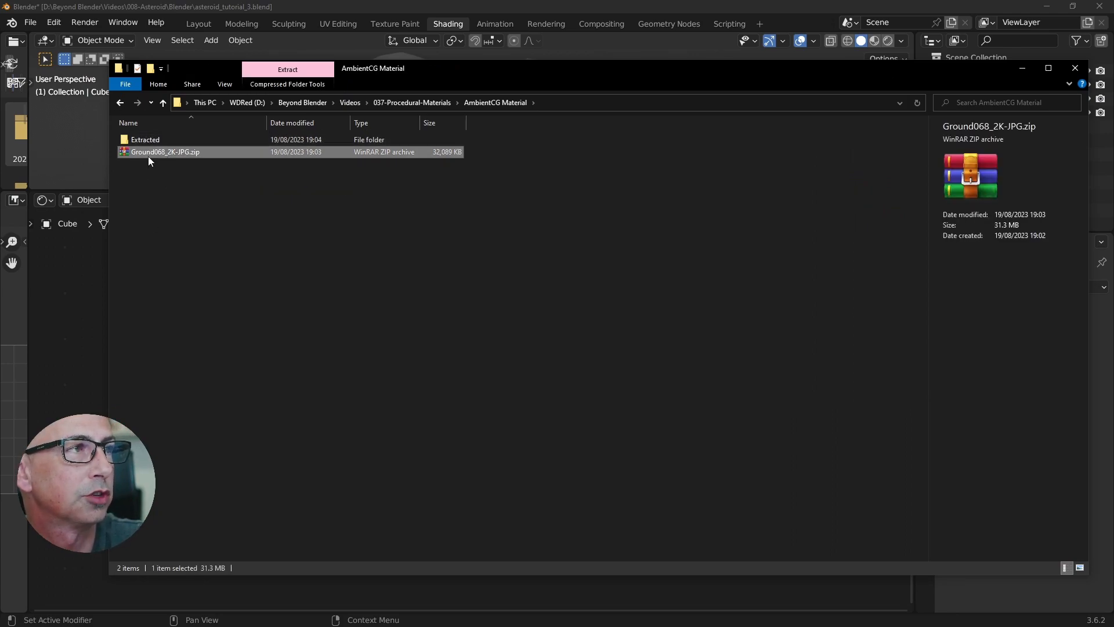
double_click(145, 139)
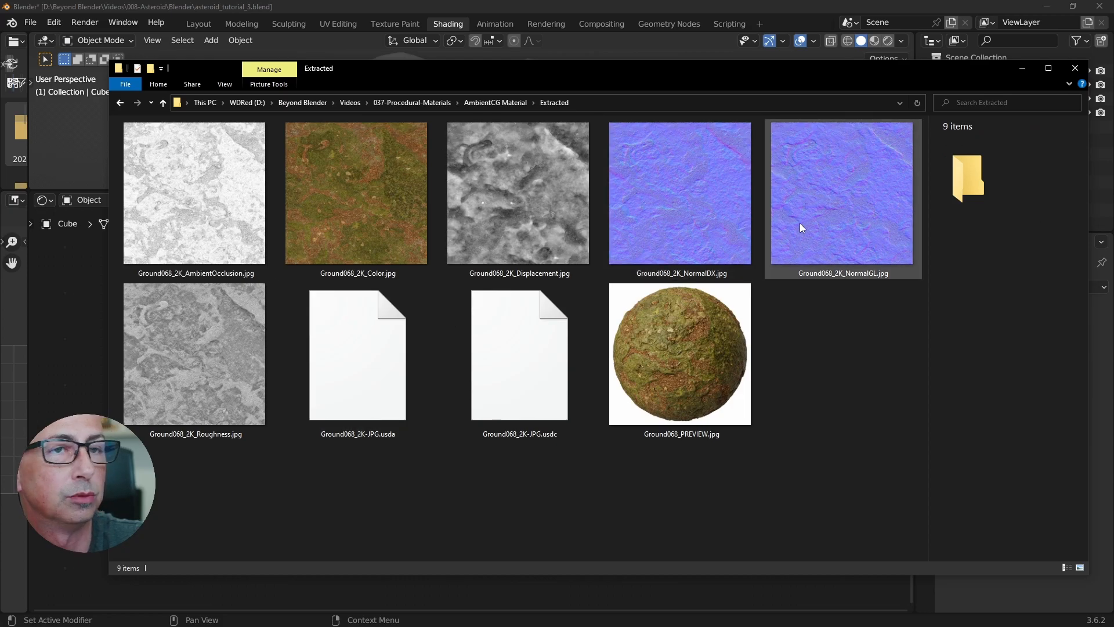
Inspect the ambient occlusion, color, displacement, NormalGL and roughness maps in the Extracted folder
click(195, 186)
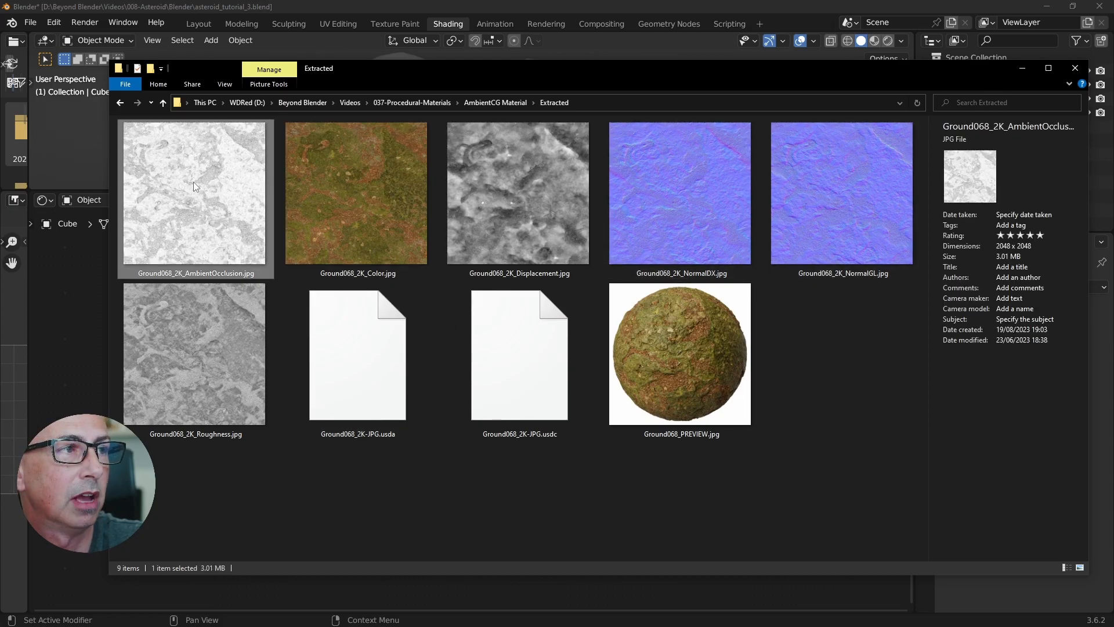
click(351, 180)
click(468, 187)
click(846, 172)
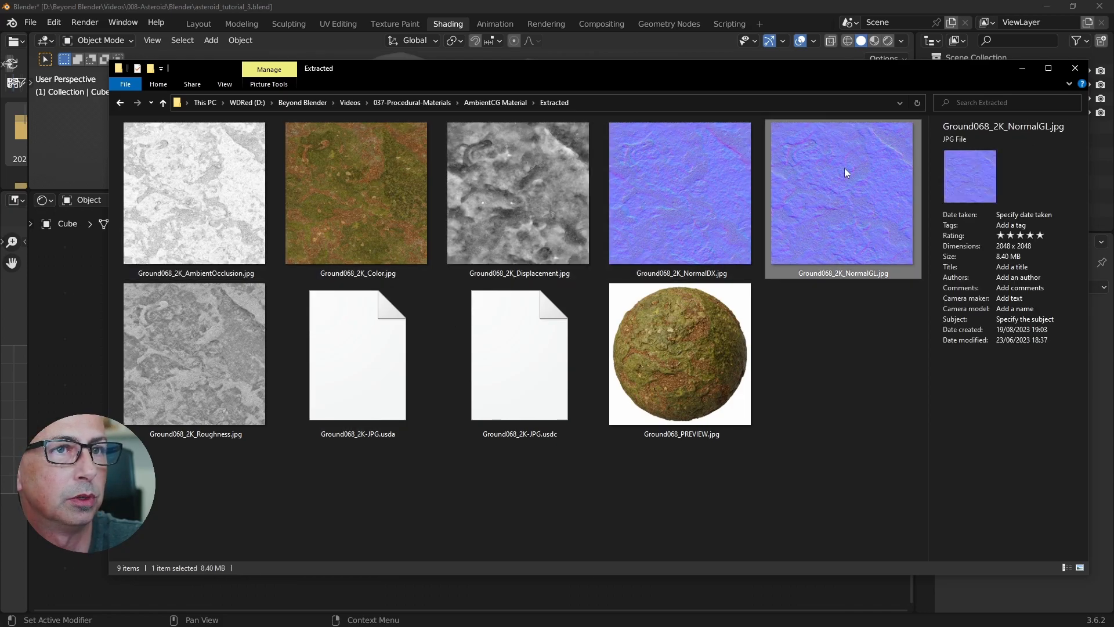
click(222, 347)
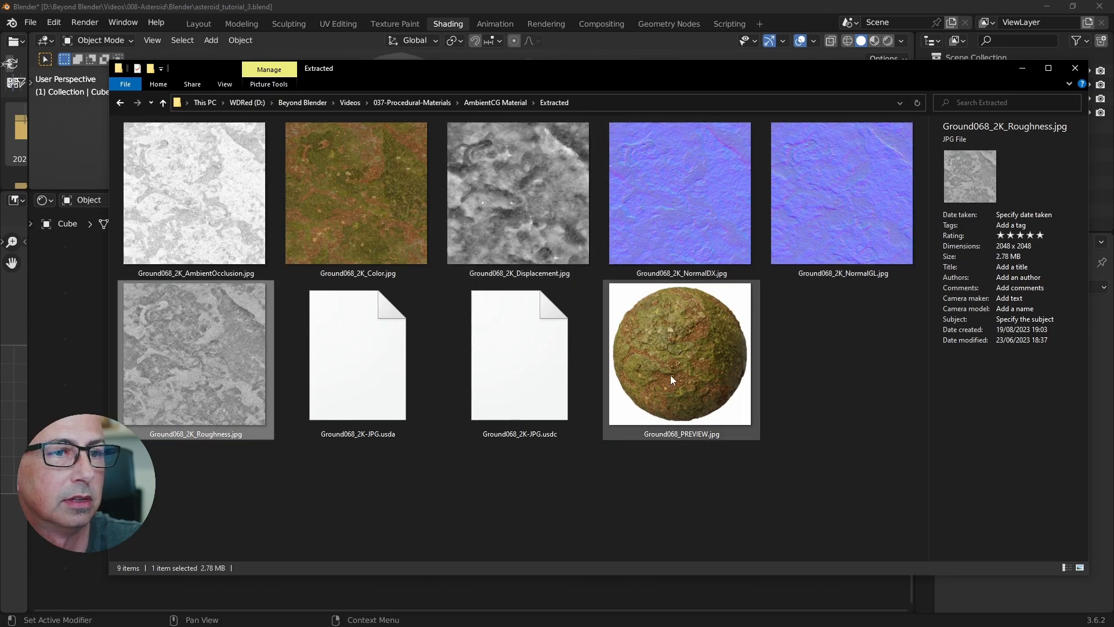
drag(842, 364, 369, 453)
click(506, 539)
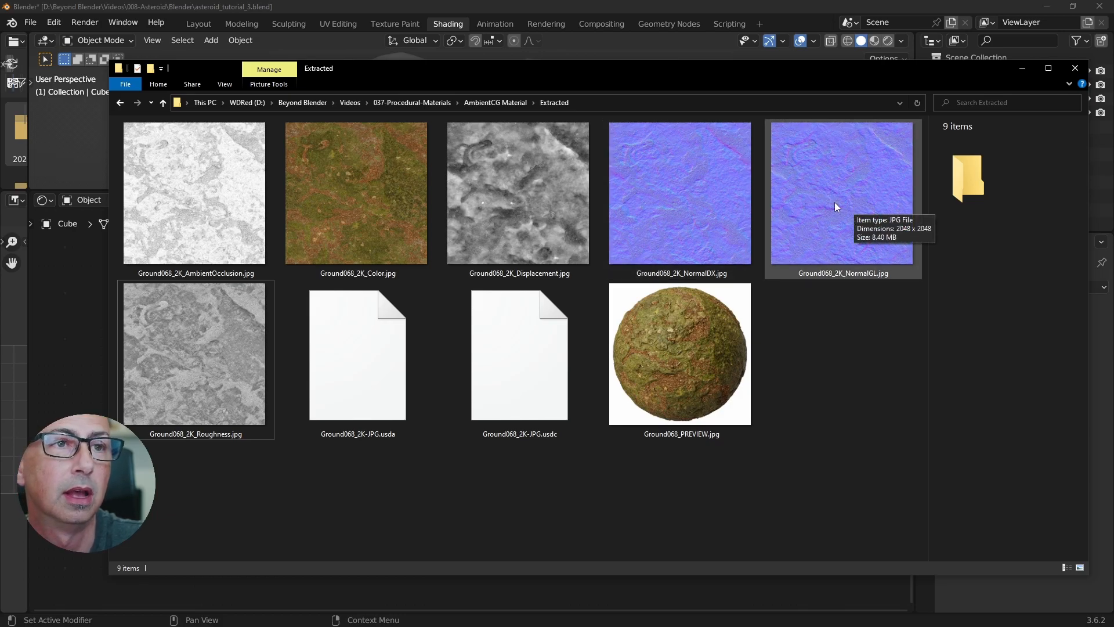
Compare the NormalDX and NormalGL maps, highlight all the extracted files, and minimize the folder window
click(856, 199)
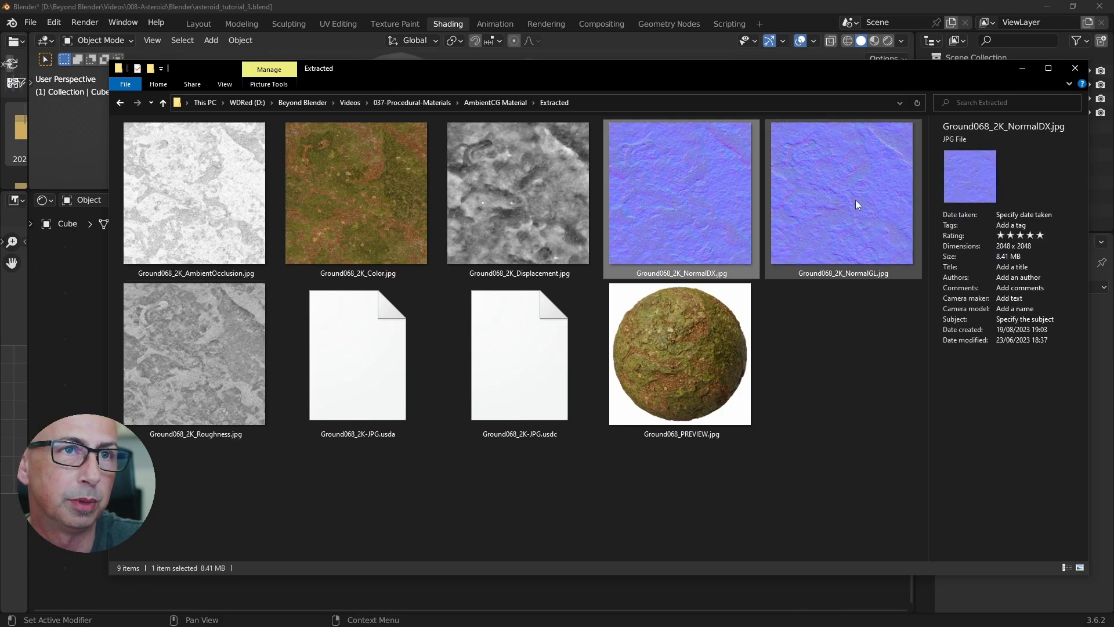
click(691, 227)
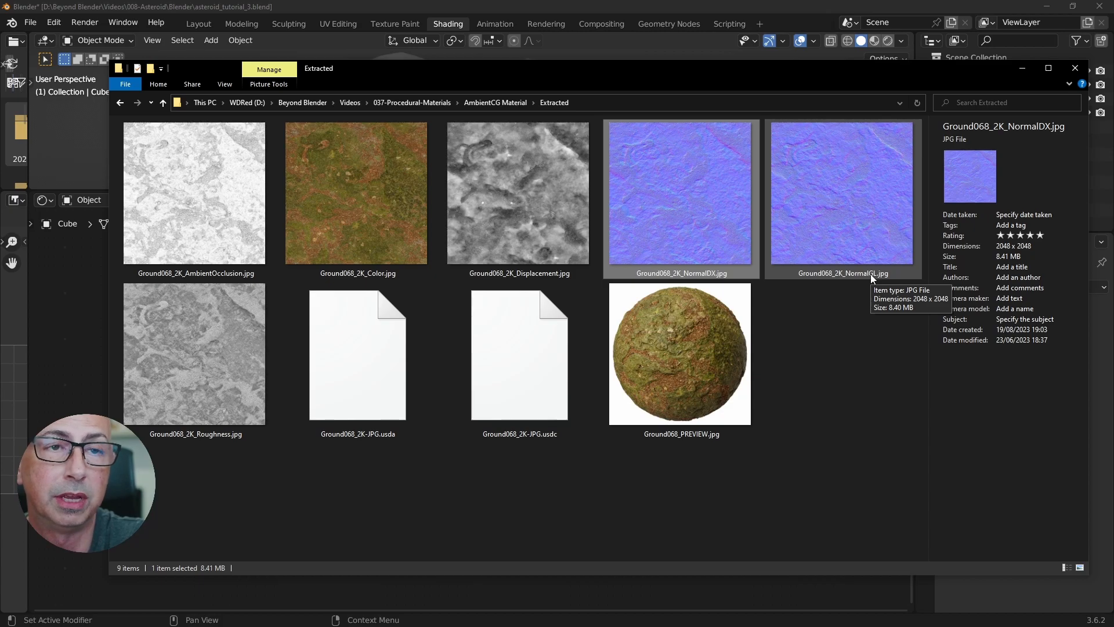
click(843, 335)
click(836, 221)
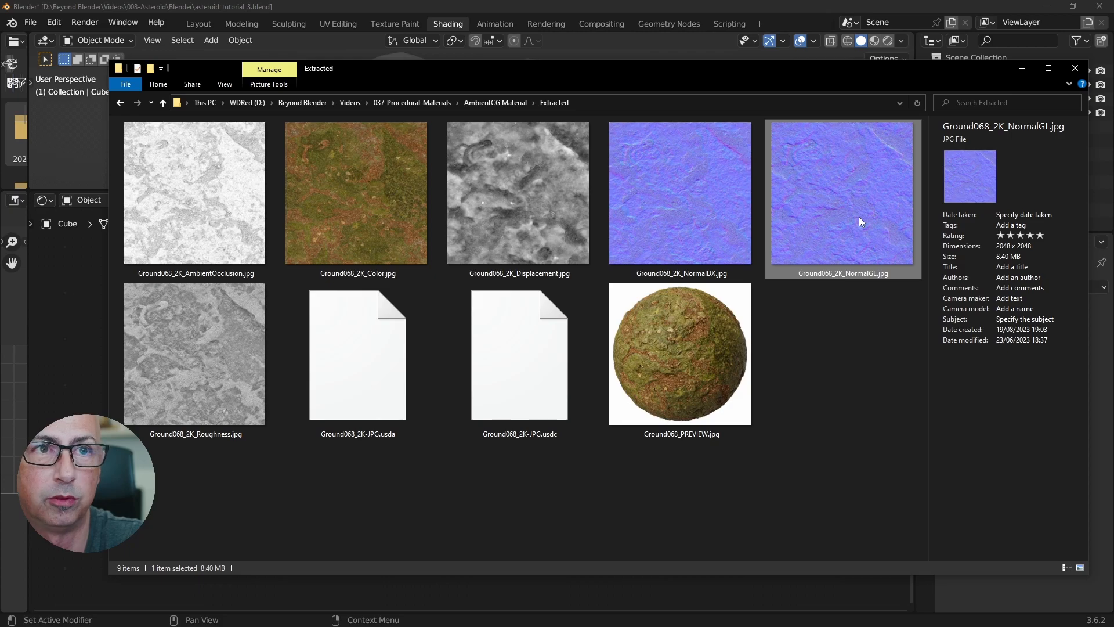
click(696, 220)
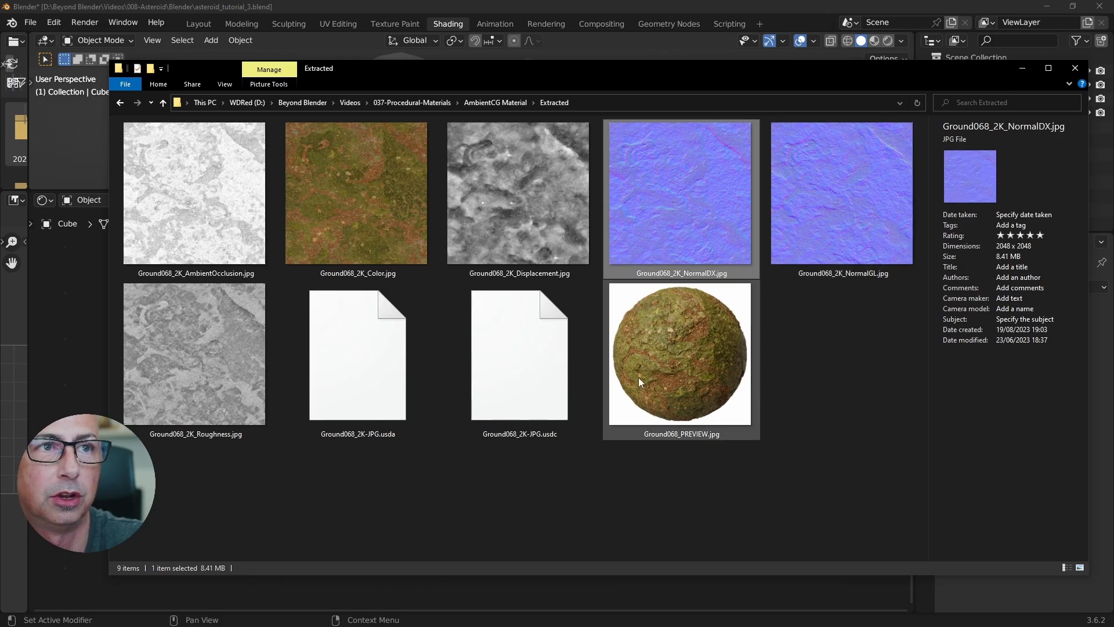
drag(849, 440, 212, 152)
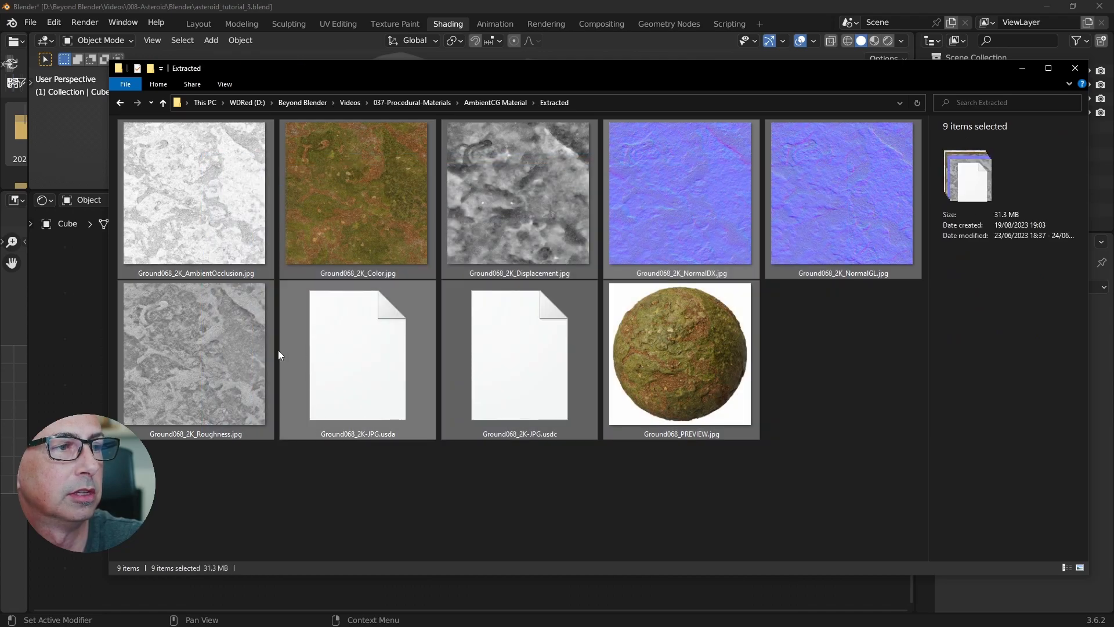
click(1022, 68)
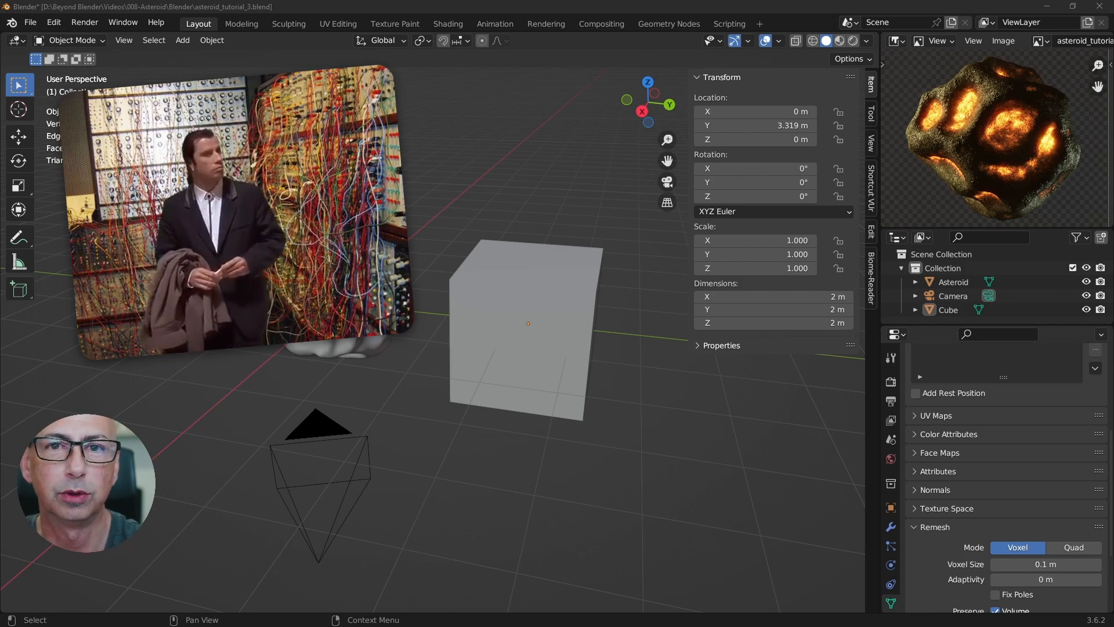
Examine the asteroid and cube from several angles alongside the glowing asteroid reference image
middle_drag(526, 371, 527, 343)
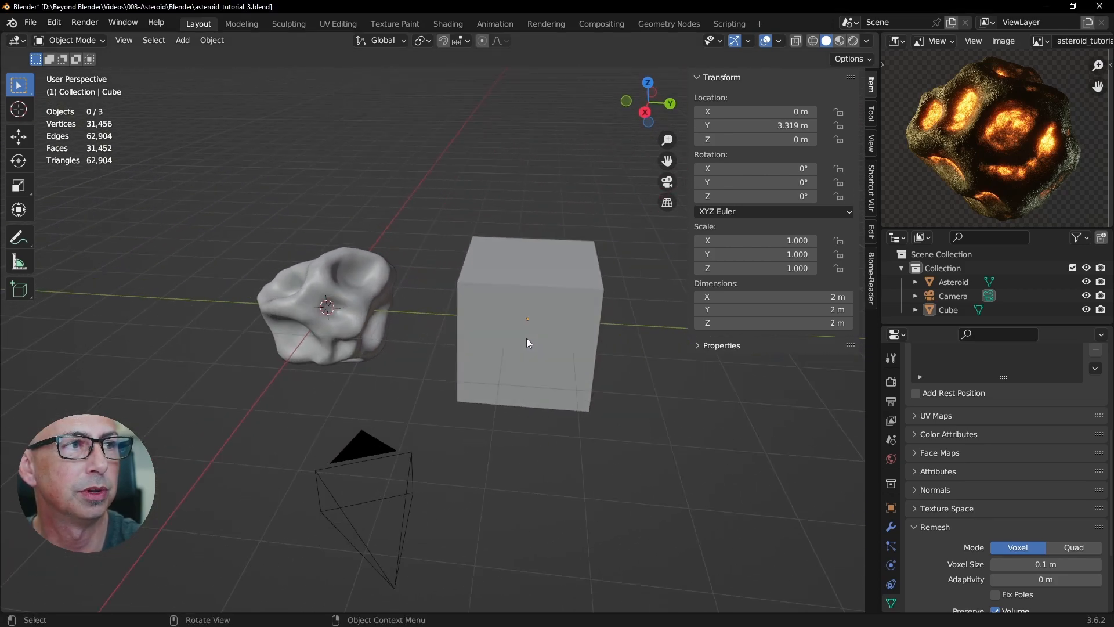
middle_drag(373, 304, 326, 318)
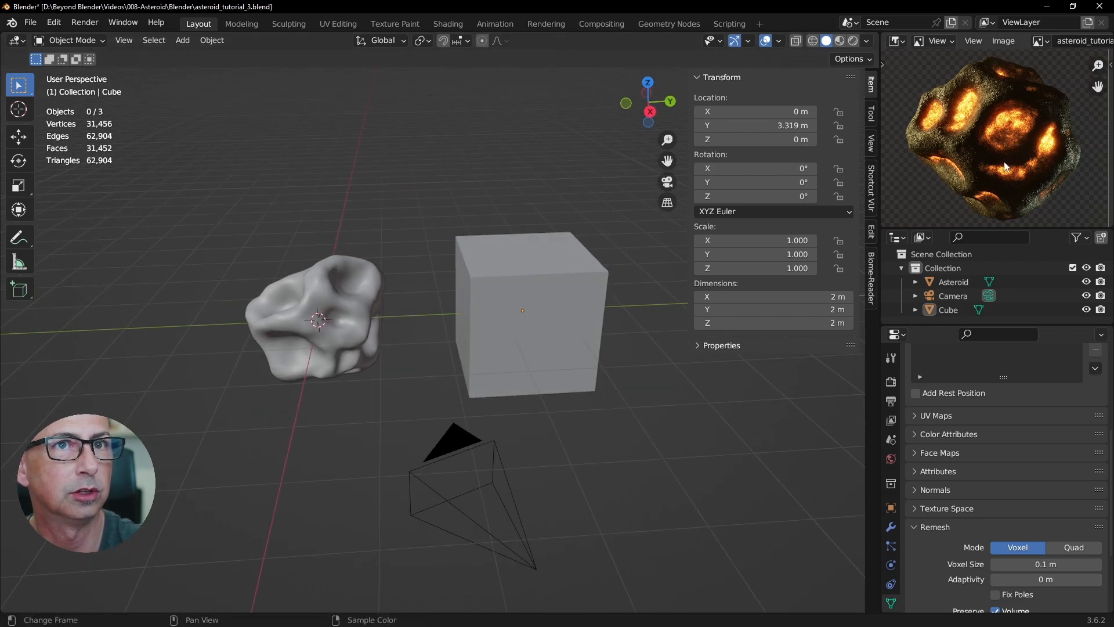
scroll(1004, 142, up, 5)
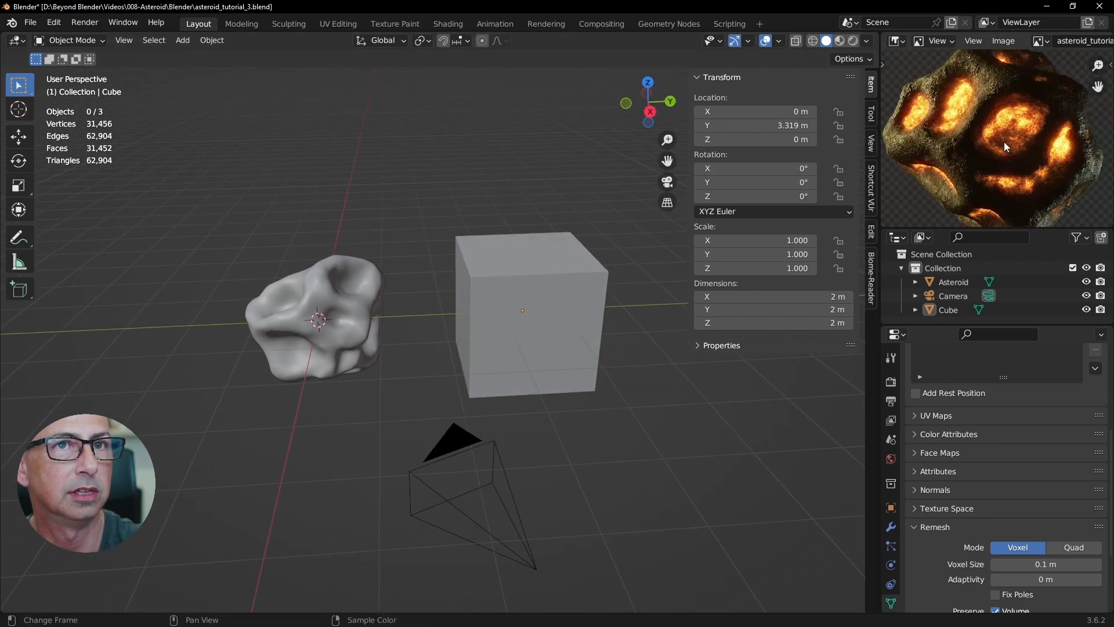
scroll(1004, 142, down, 5)
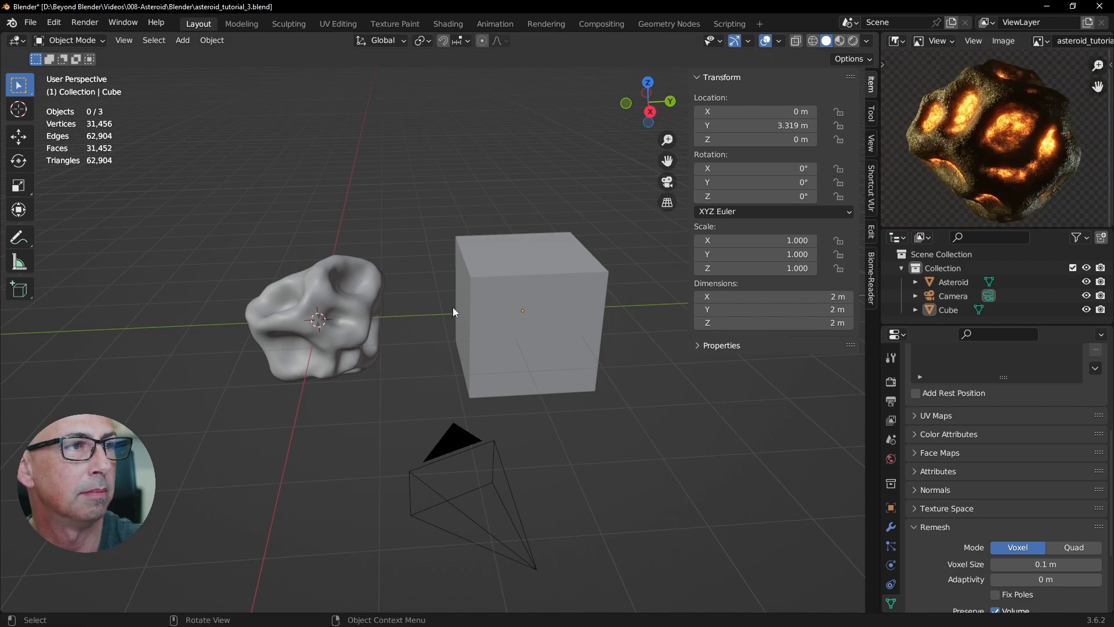
middle_drag(453, 307, 476, 308)
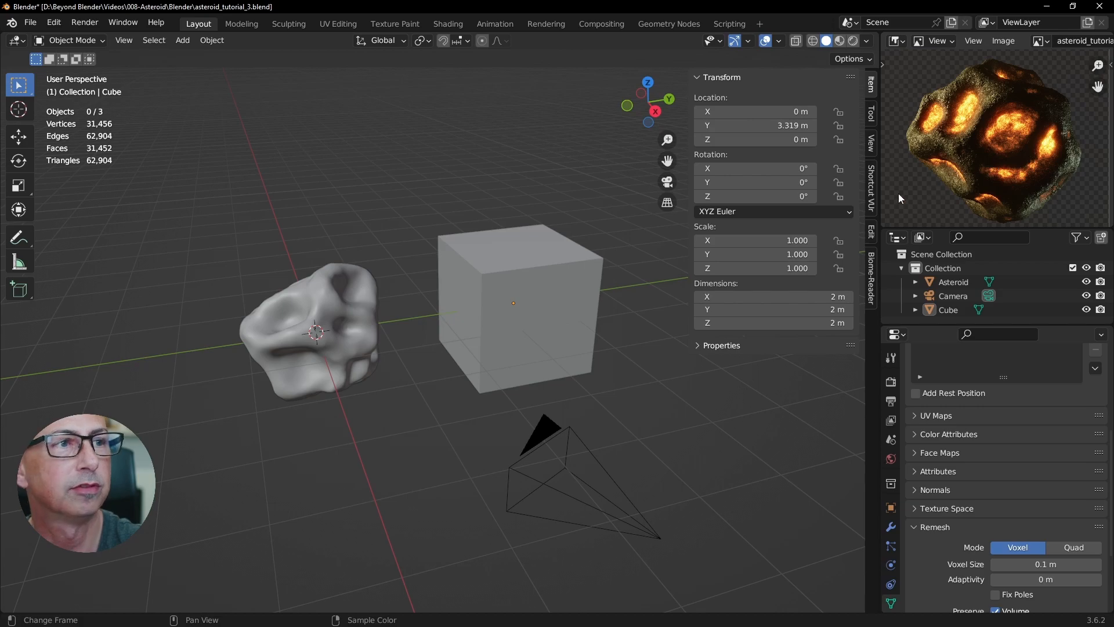
click(510, 285)
middle_drag(636, 395, 563, 395)
middle_drag(459, 201, 473, 208)
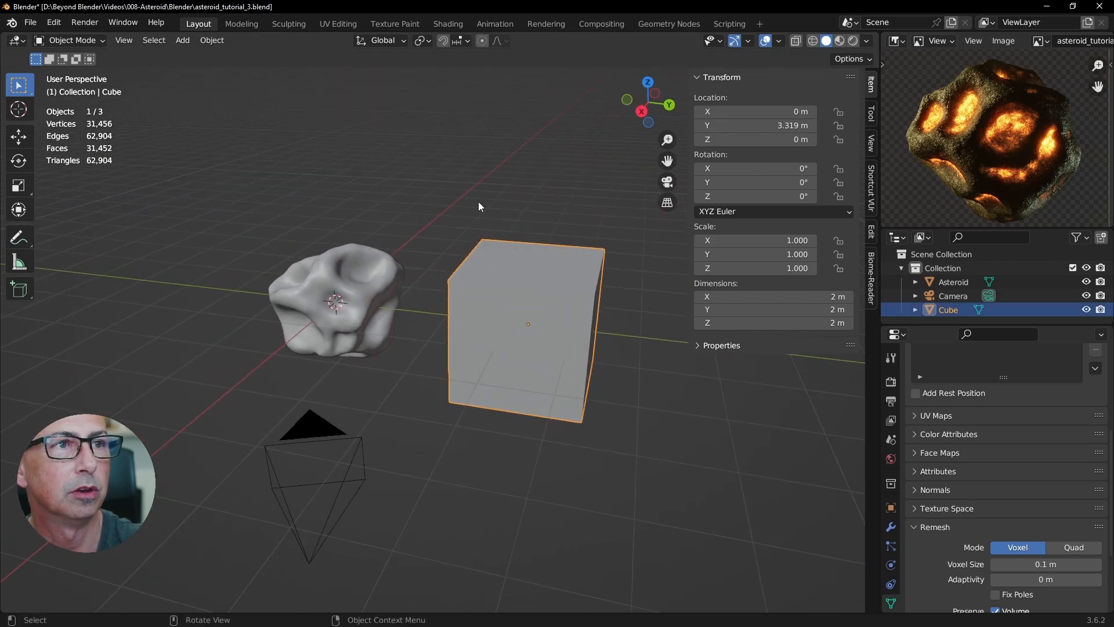
click(524, 170)
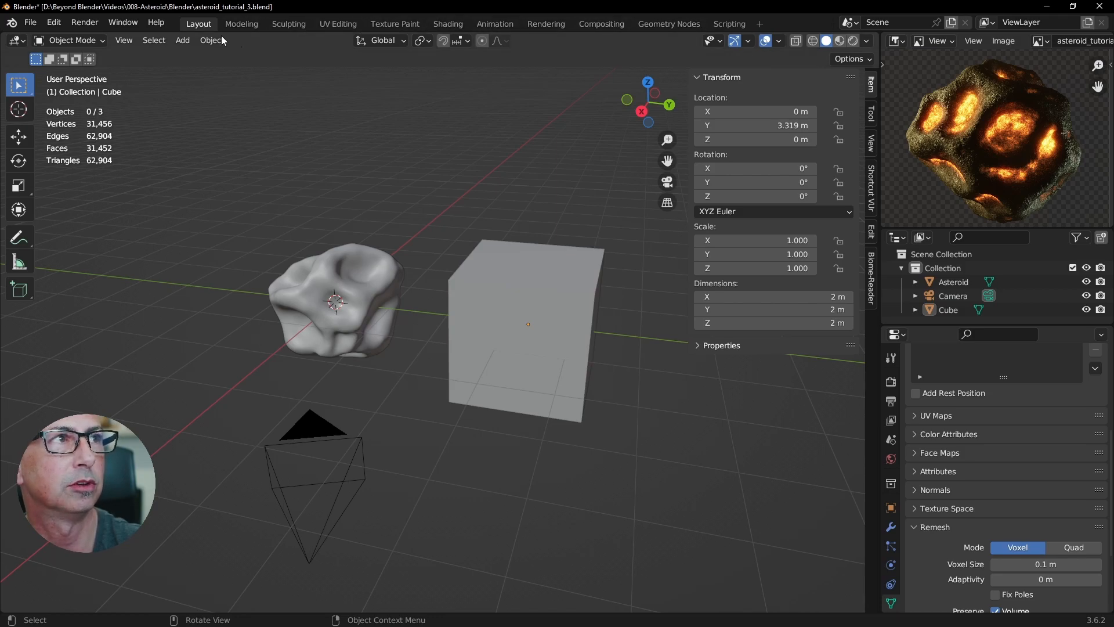
View the cube's material nodes in the Shading workspace with a taller 3D viewport, and return to the Layout workspace
click(450, 23)
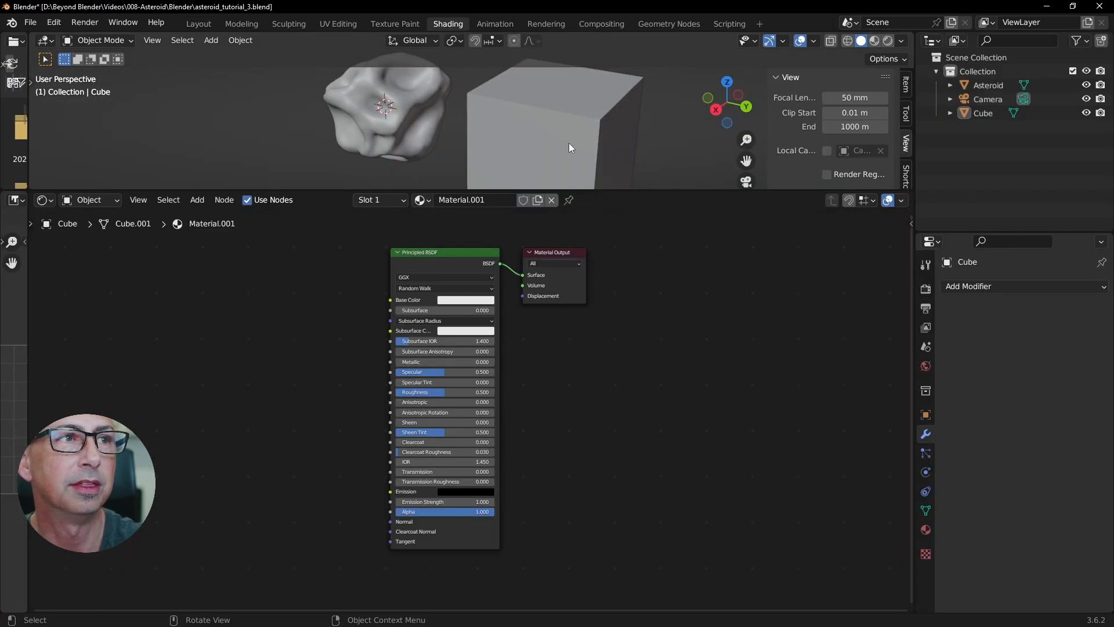
drag(617, 191, 617, 264)
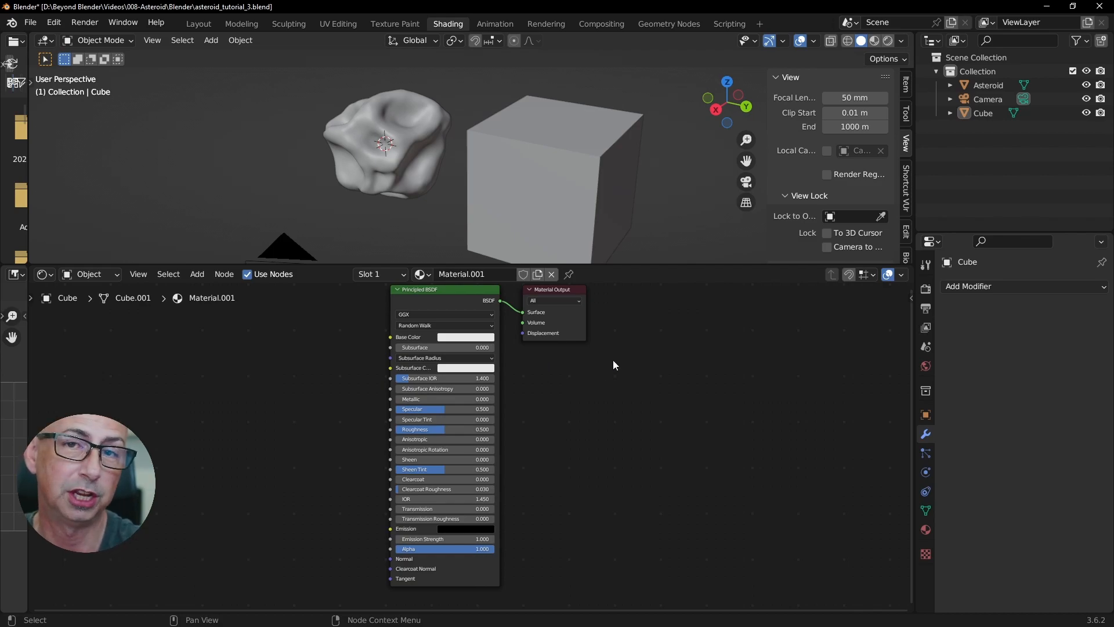
click(197, 25)
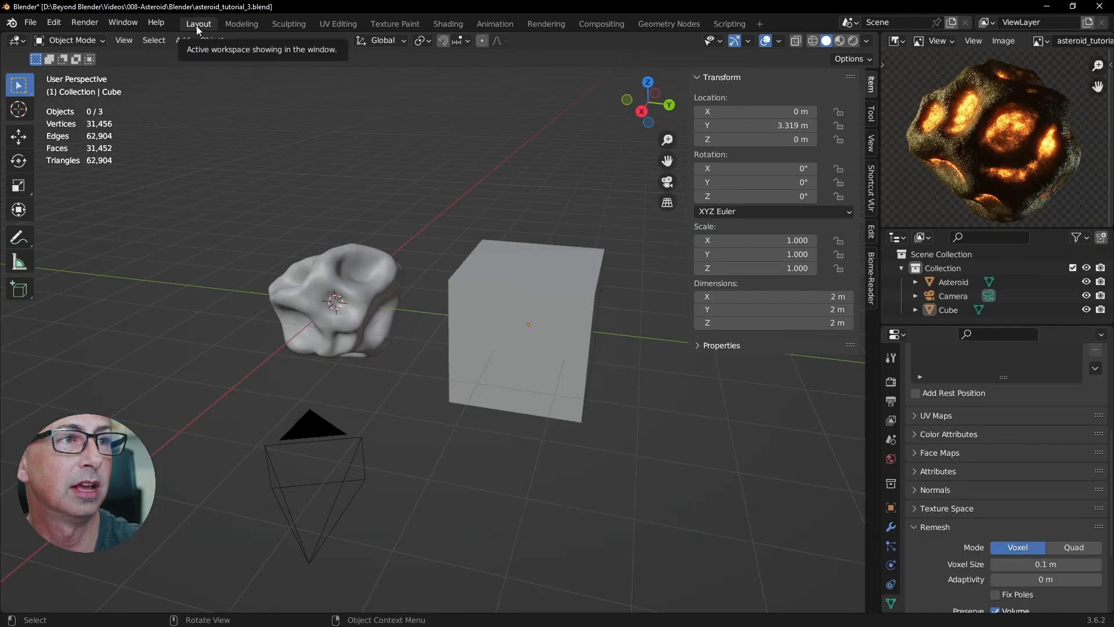
Split the Layout workspace's 3D viewport to add a Shader Editor beside it, with the editor's sidebar hidden
middle_drag(478, 192, 303, 329)
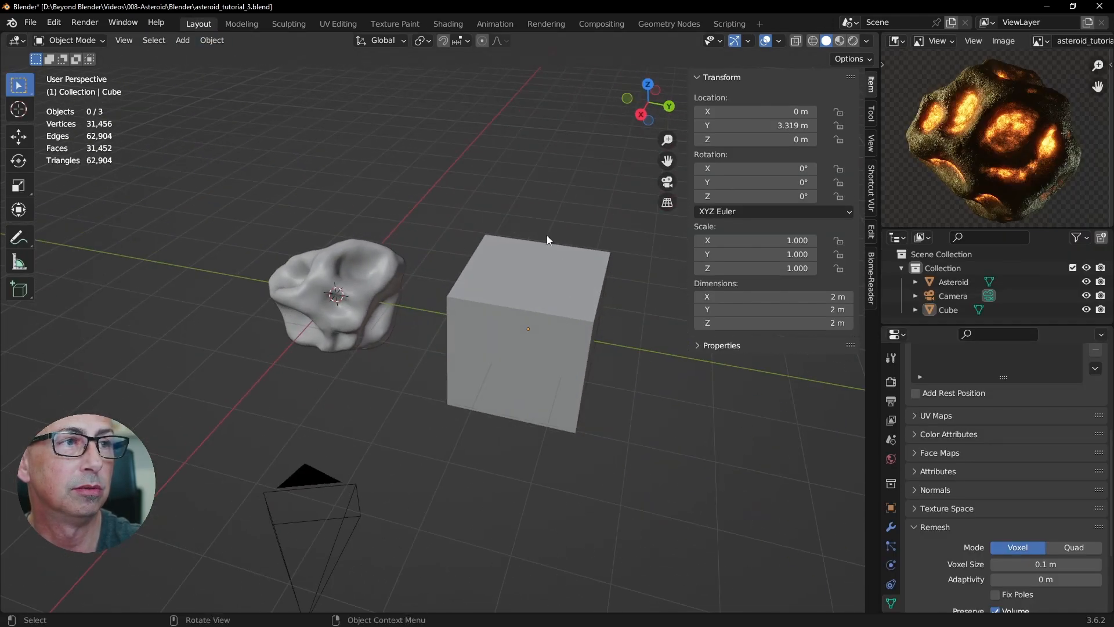
middle_drag(411, 307, 485, 288)
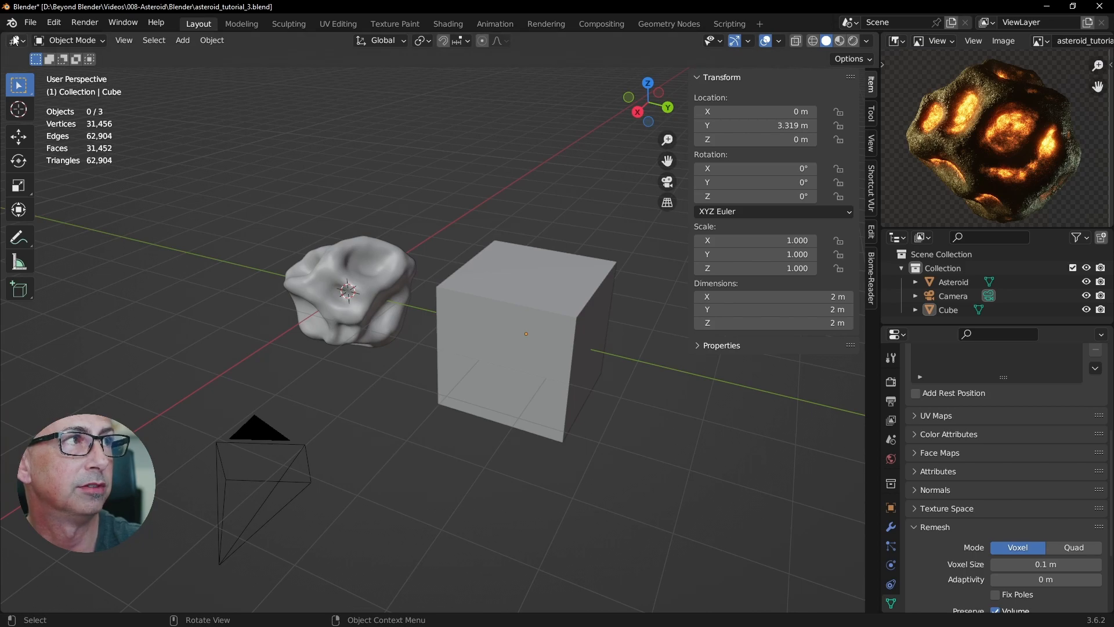
drag(879, 35, 433, 59)
click(449, 40)
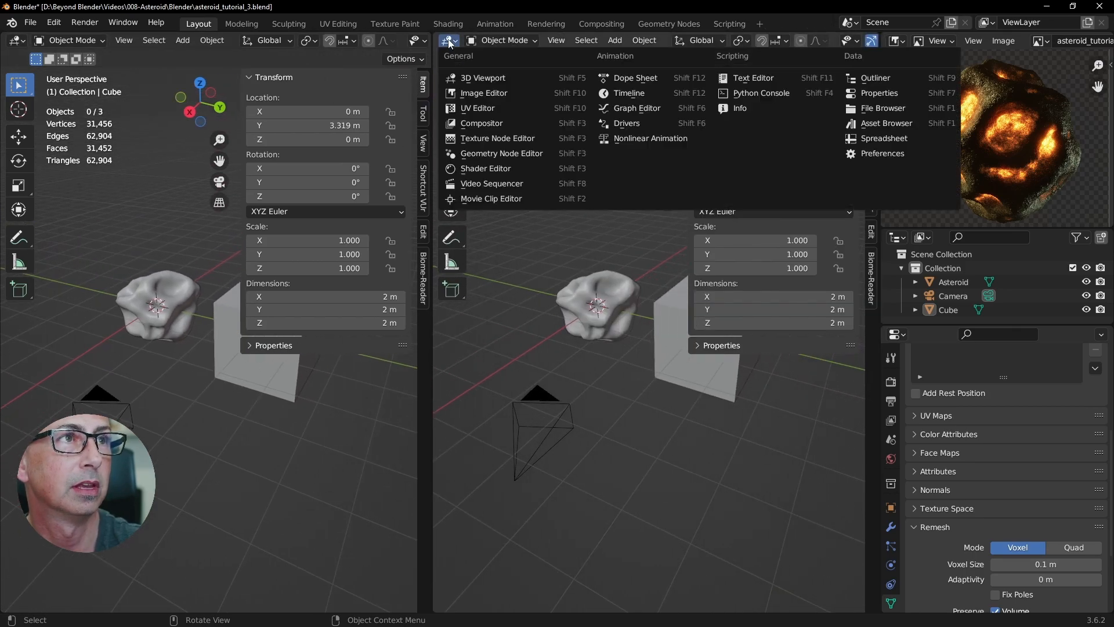
click(486, 169)
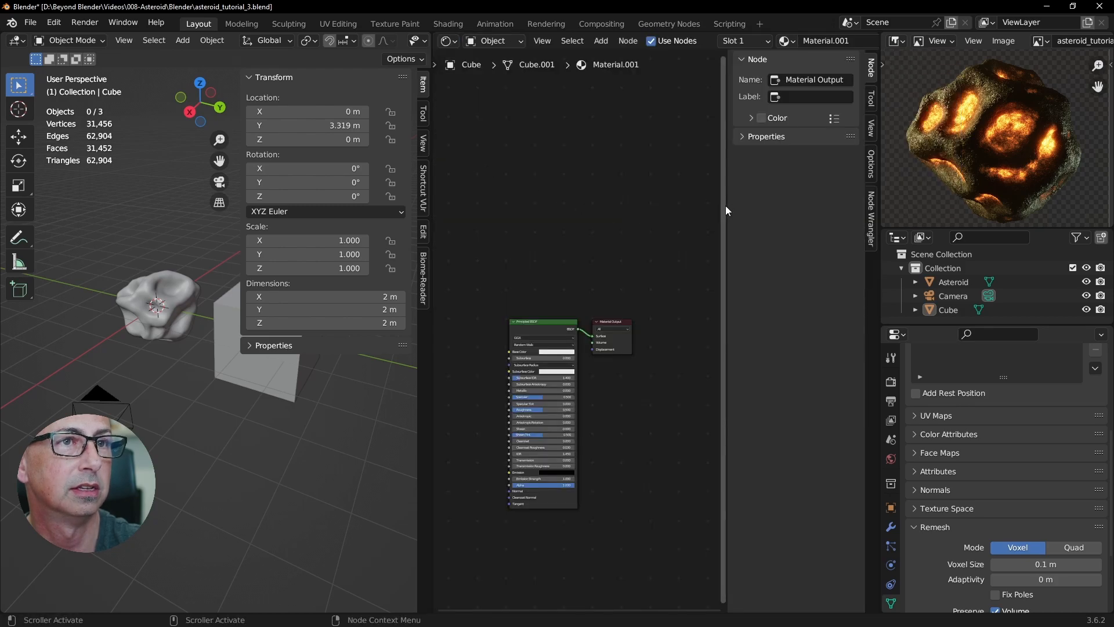
drag(725, 206, 757, 208)
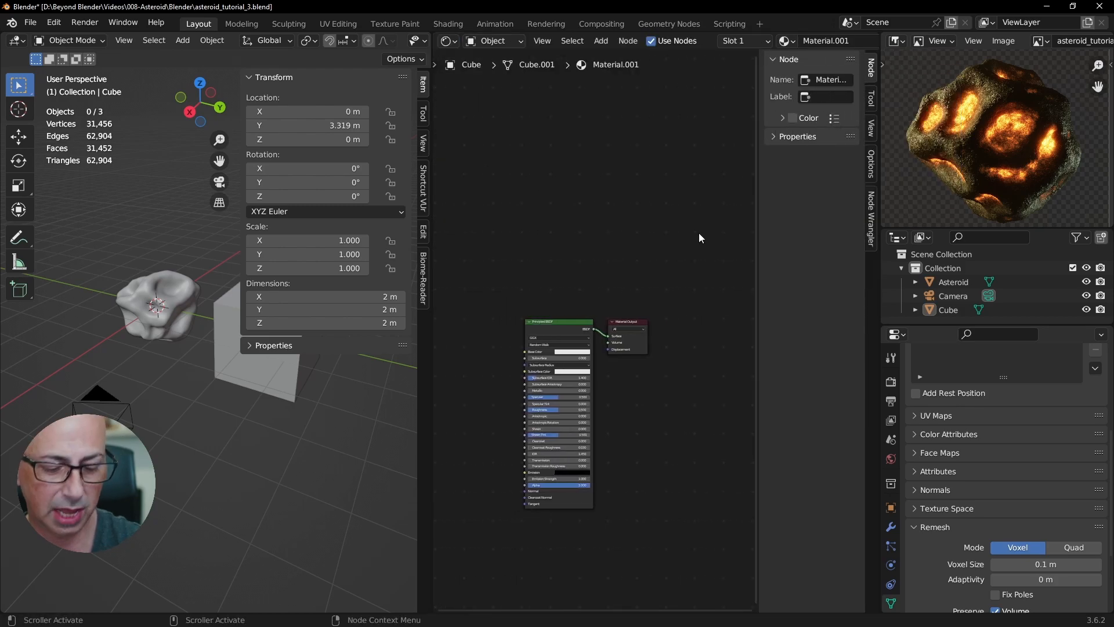
key(n)
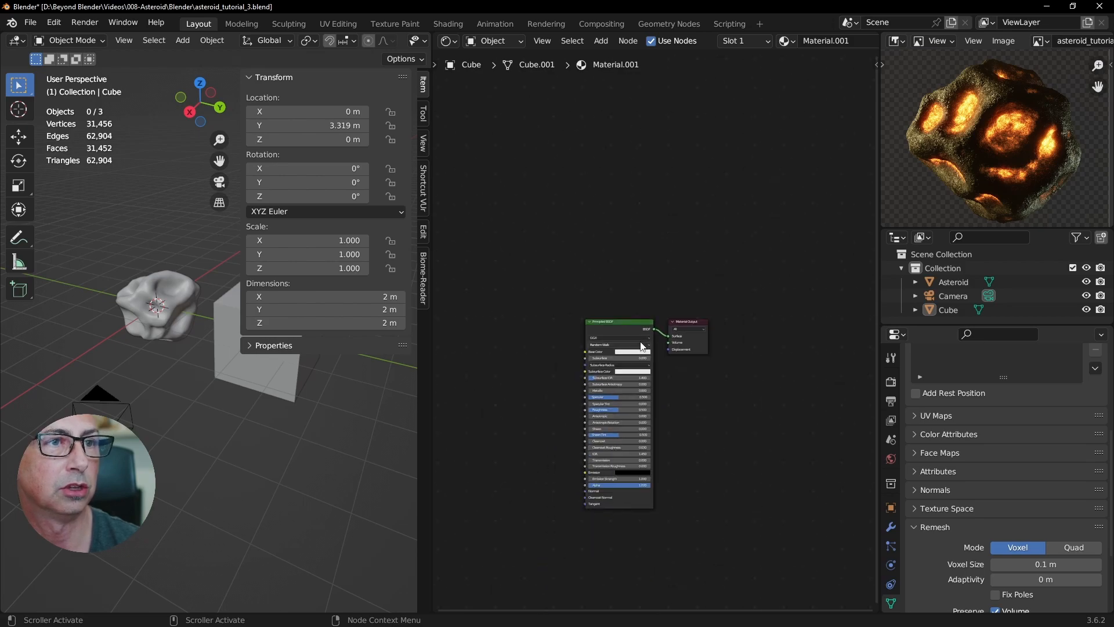
Join the two Layout areas so the 3D viewport takes over the Shader Editor's space
scroll(637, 337, up, 2)
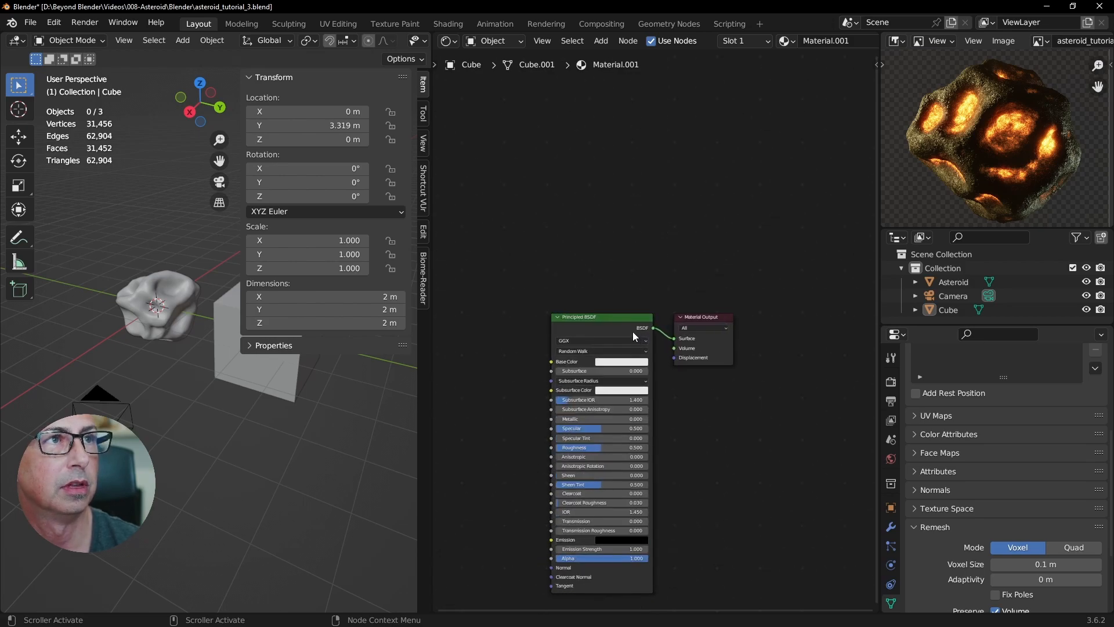
right_click(434, 285)
click(412, 288)
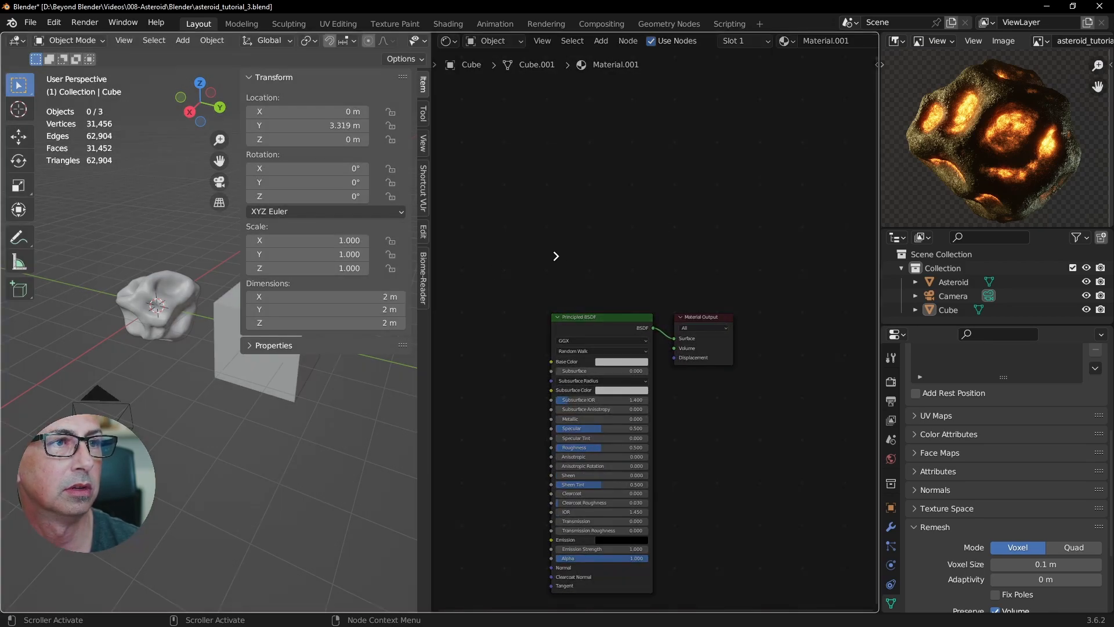
click(607, 256)
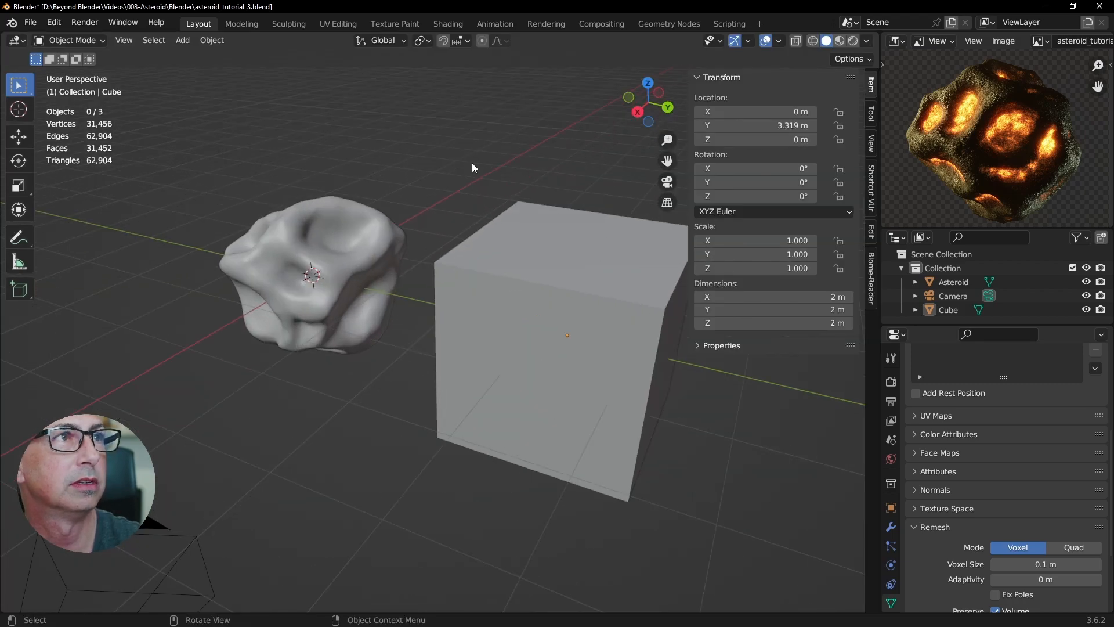
Open the Shading workspace and give the Shader Editor more height than the 3D viewport
click(451, 24)
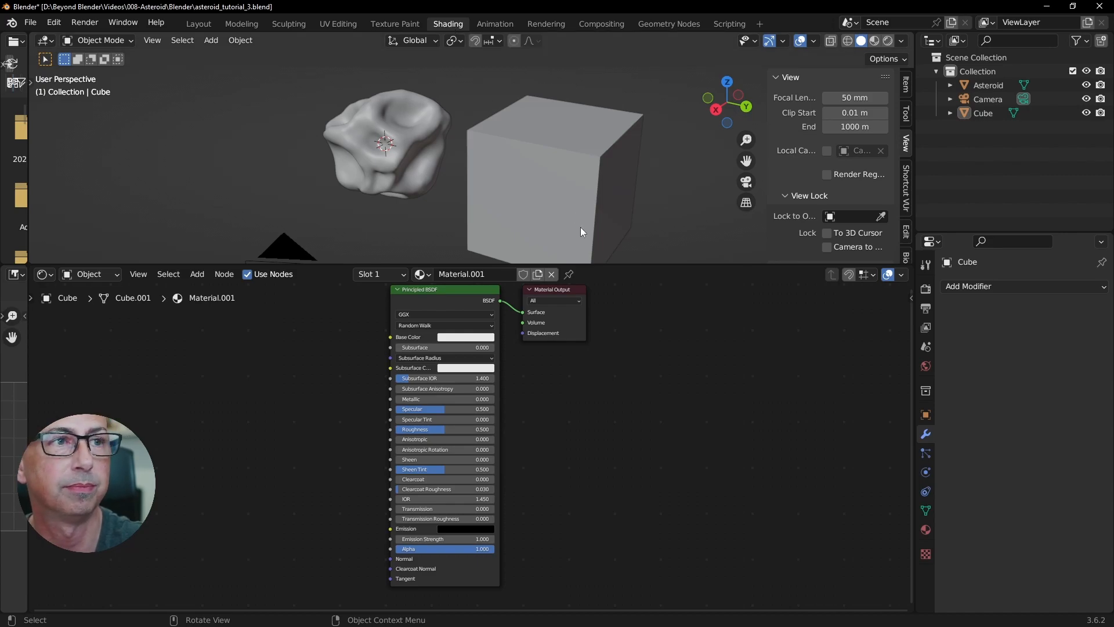
drag(624, 264, 625, 336)
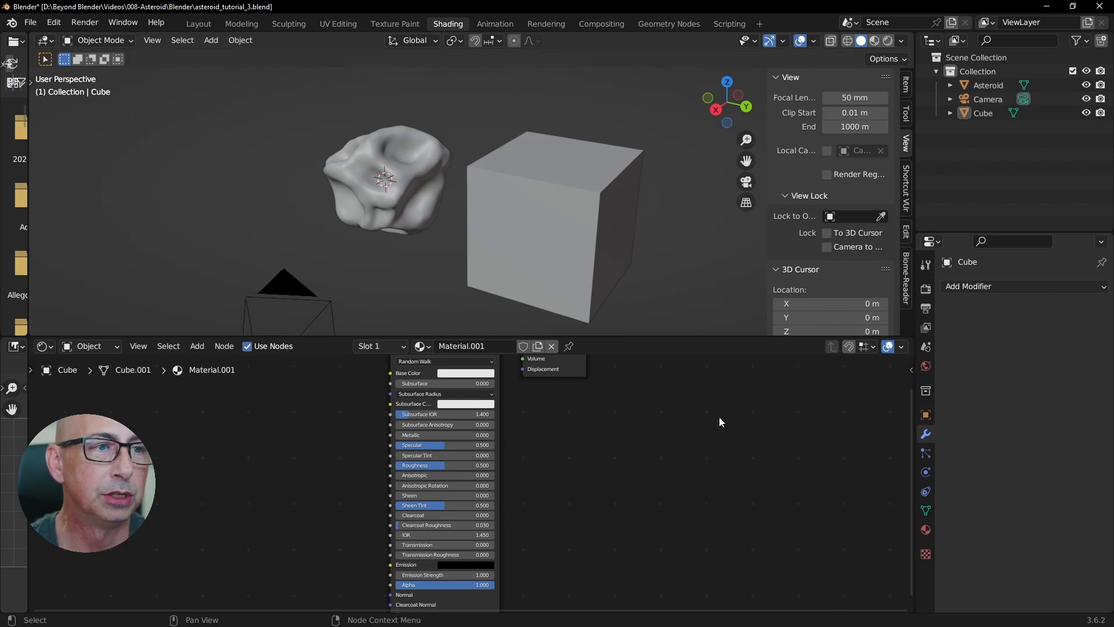
drag(657, 337, 642, 236)
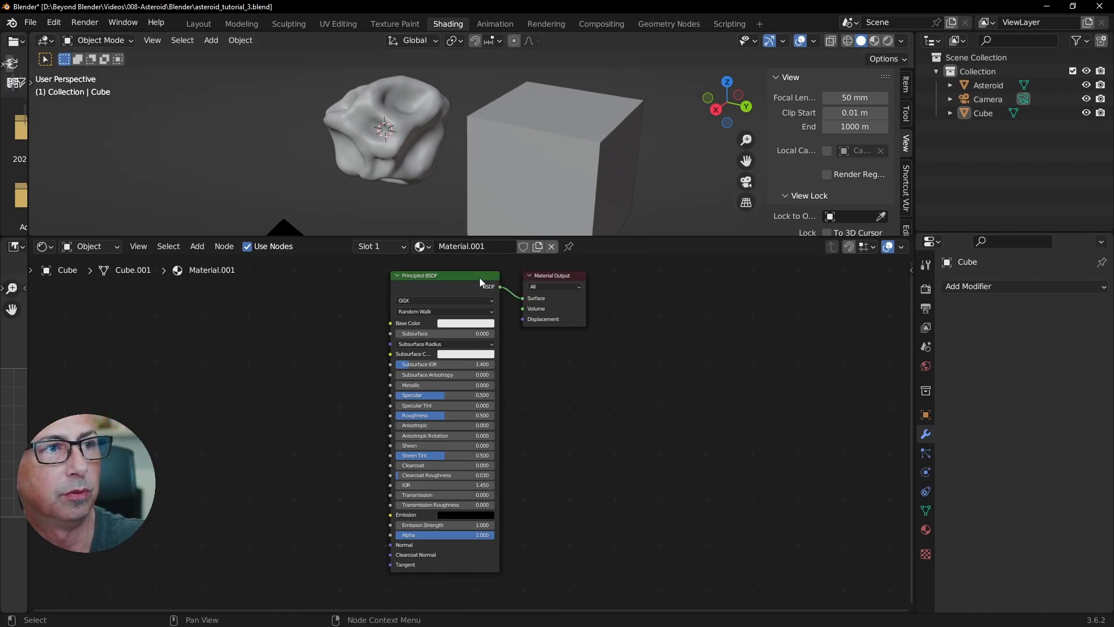
Reposition the cube material's Principled BSDF and Material Output nodes so they sit side by side with a gap between them
drag(448, 281, 435, 283)
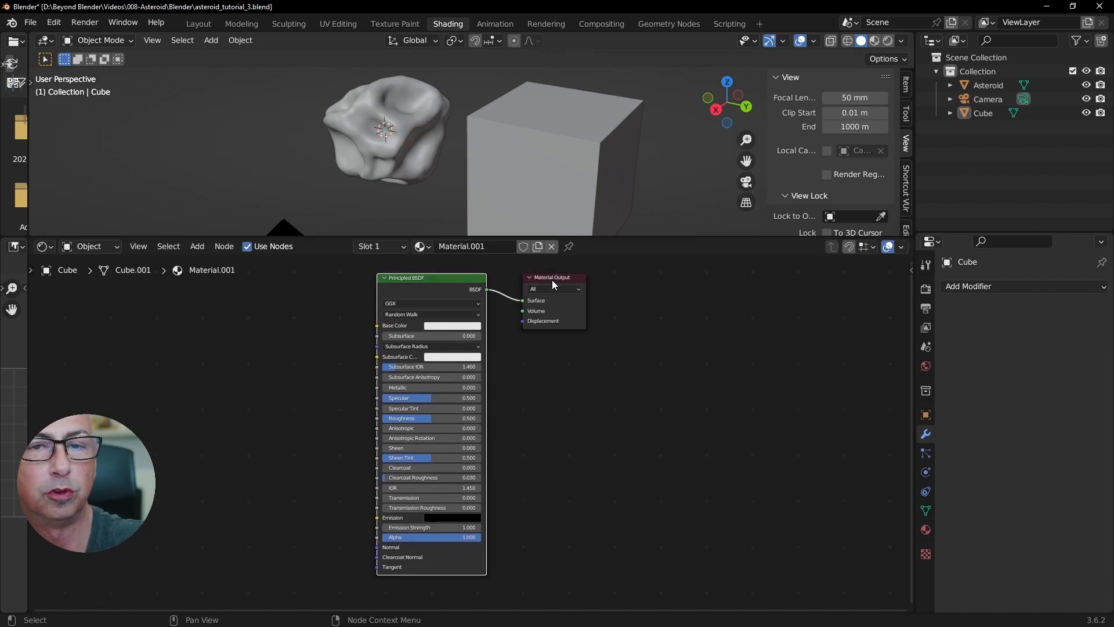
mouse_move(551, 280)
mouse_down()
mouse_move(685, 283)
mouse_move(511, 283)
mouse_move(571, 284)
mouse_up()
drag(459, 284, 491, 314)
middle_drag(691, 403, 696, 361)
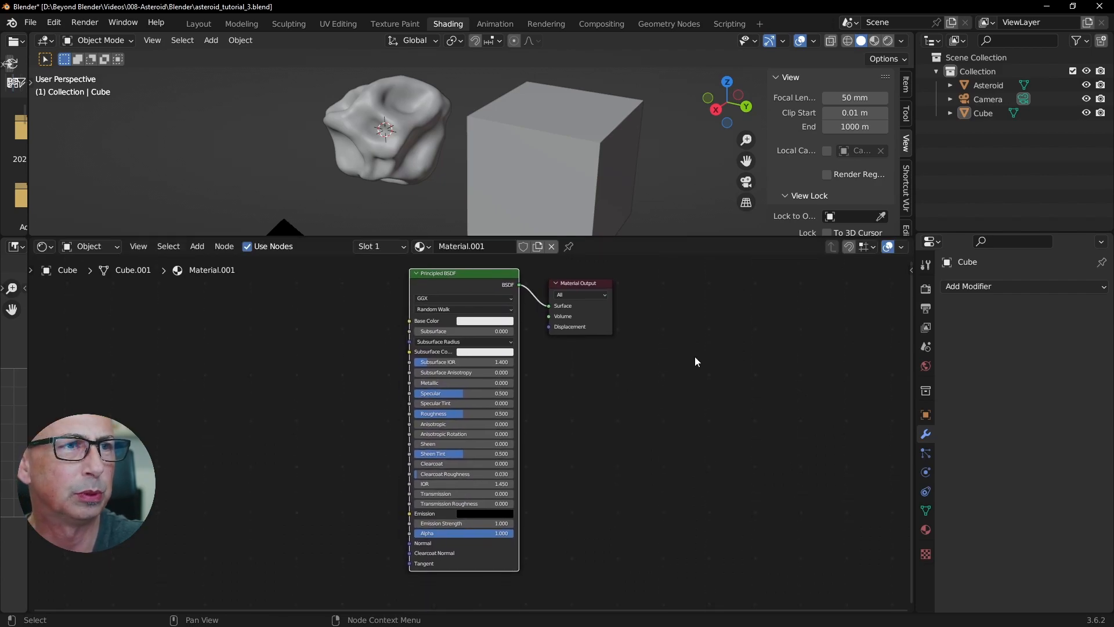
drag(494, 275, 468, 302)
middle_drag(529, 395, 551, 363)
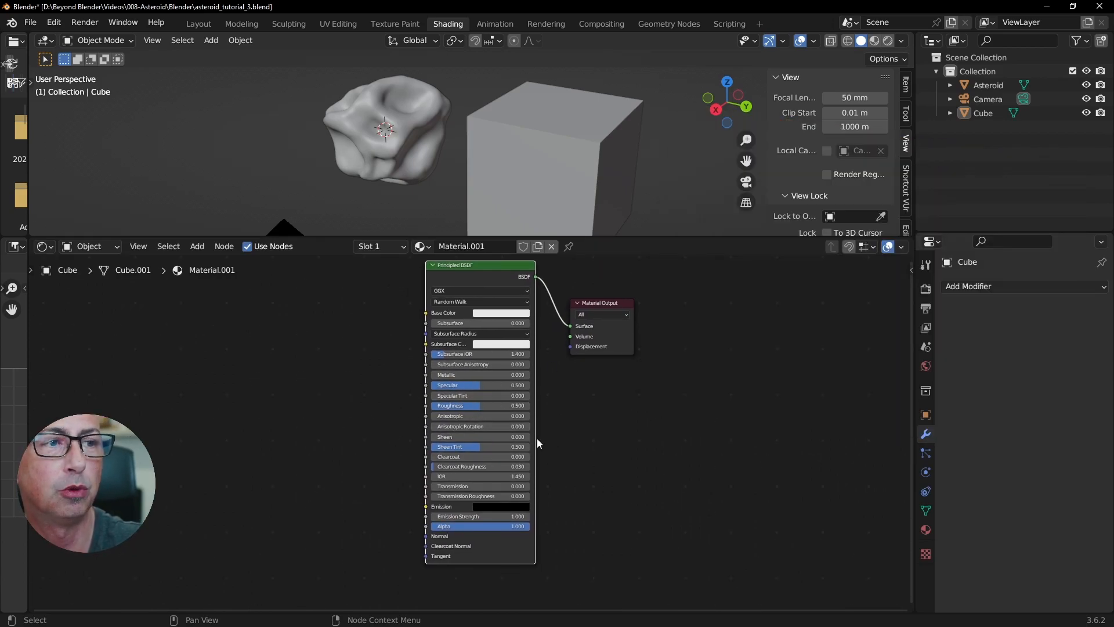
drag(609, 307, 620, 284)
drag(496, 267, 514, 284)
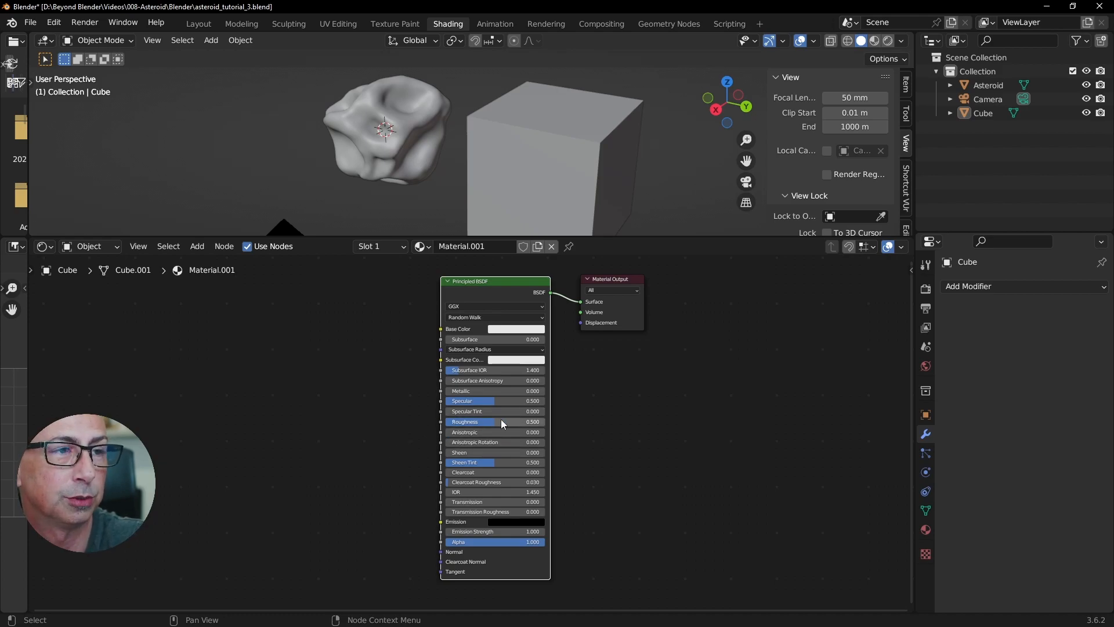
middle_drag(496, 166, 520, 169)
drag(506, 281, 488, 287)
Switch the 3D viewport to rendered shading, make it taller, and select the asteroid to show its material nodes
click(888, 40)
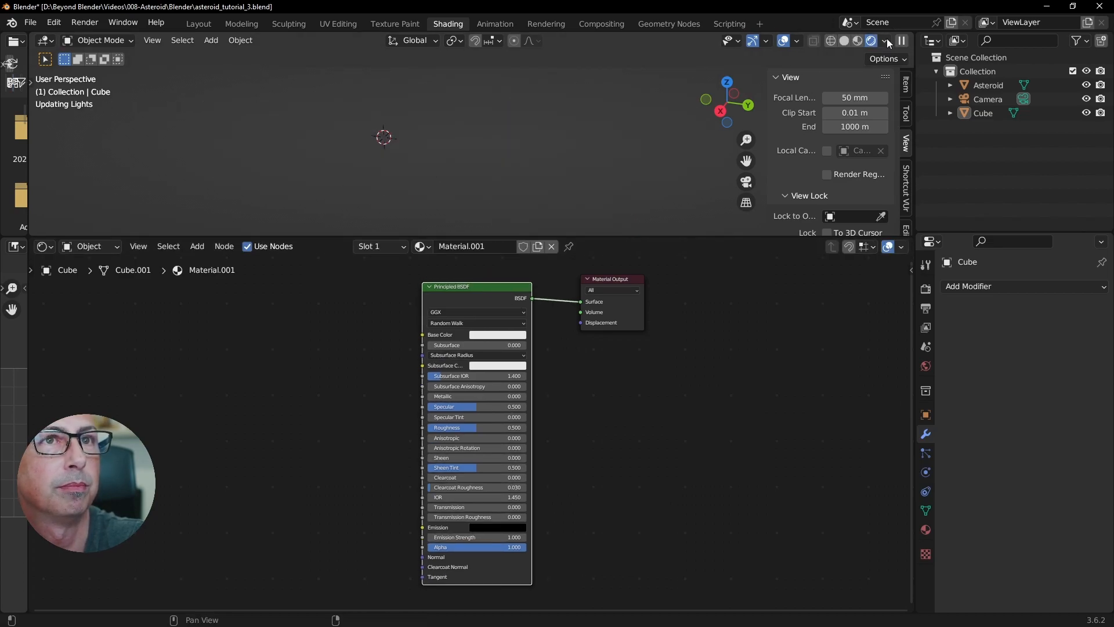
drag(642, 236, 624, 392)
click(392, 217)
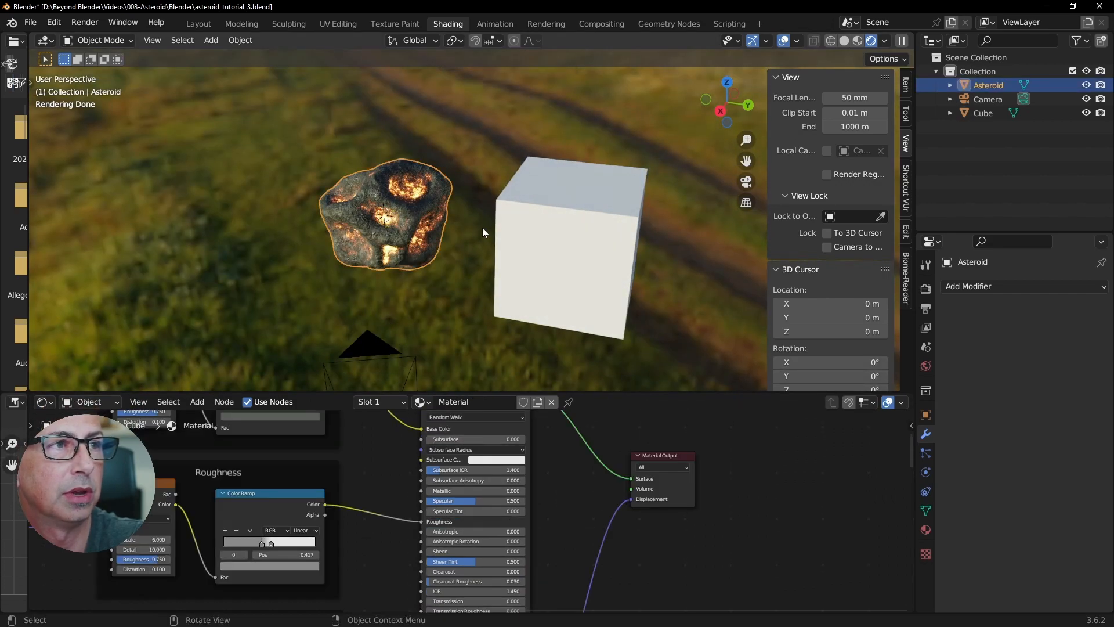
Compare the rendered asteroid with the cube, select the cube, and enlarge the Shader Editor again to show its nodes
scroll(482, 228, up, 3)
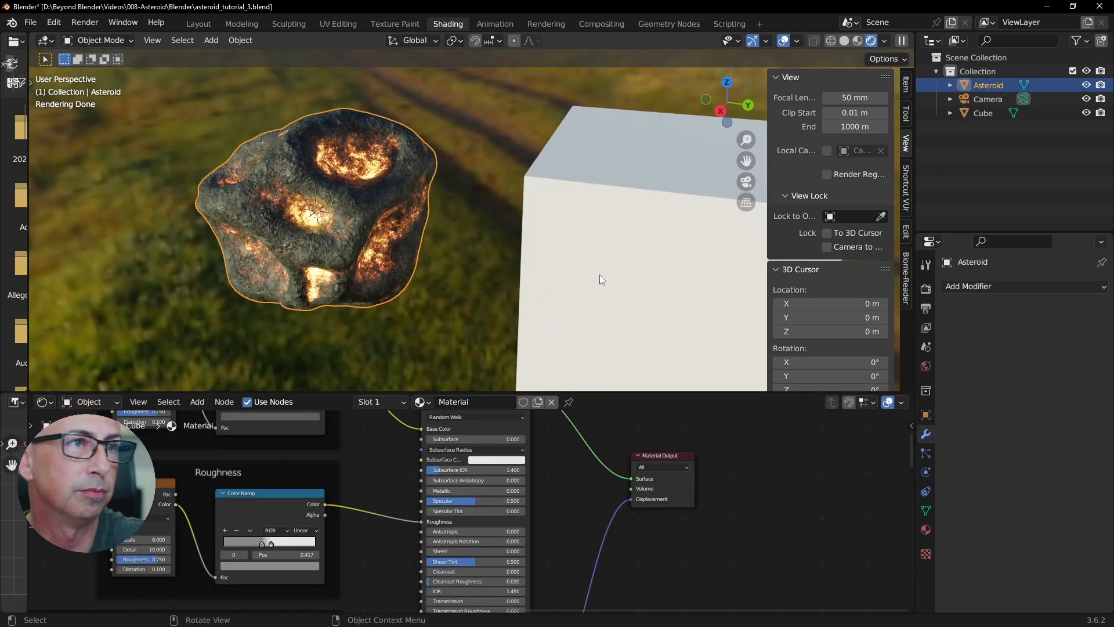
middle_drag(608, 274, 579, 263)
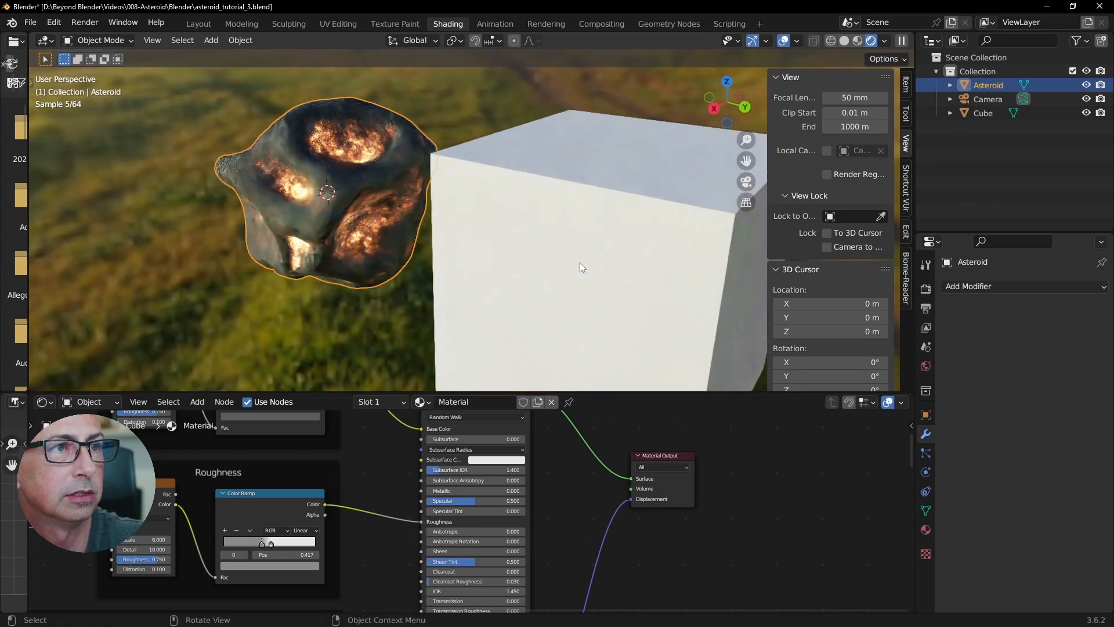
scroll(626, 267, down, 5)
middle_drag(625, 267, 488, 239)
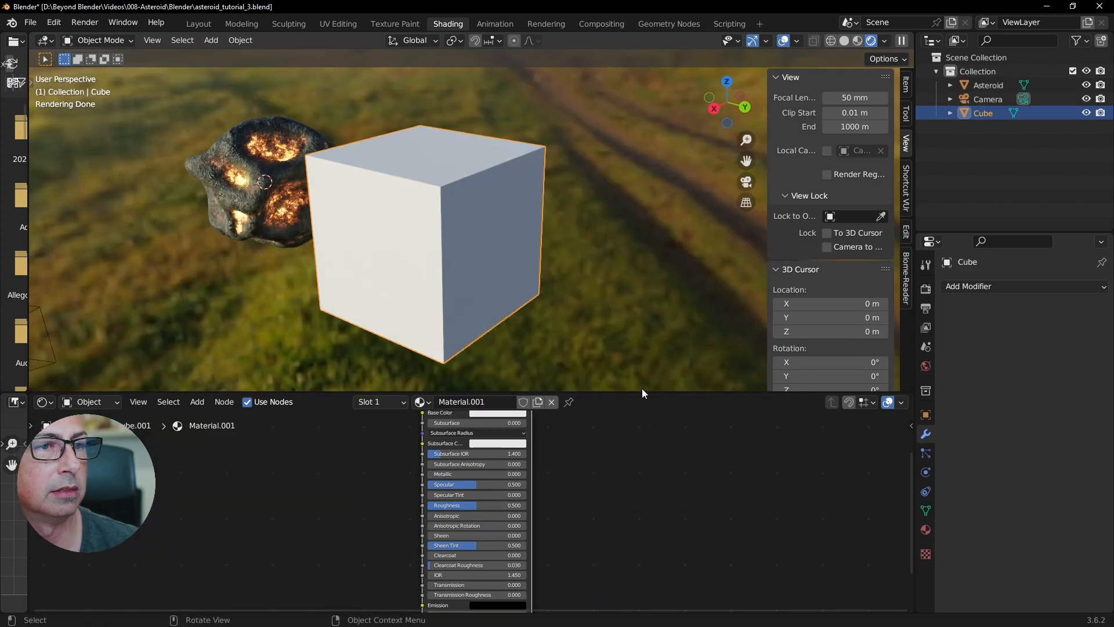
drag(639, 393, 628, 238)
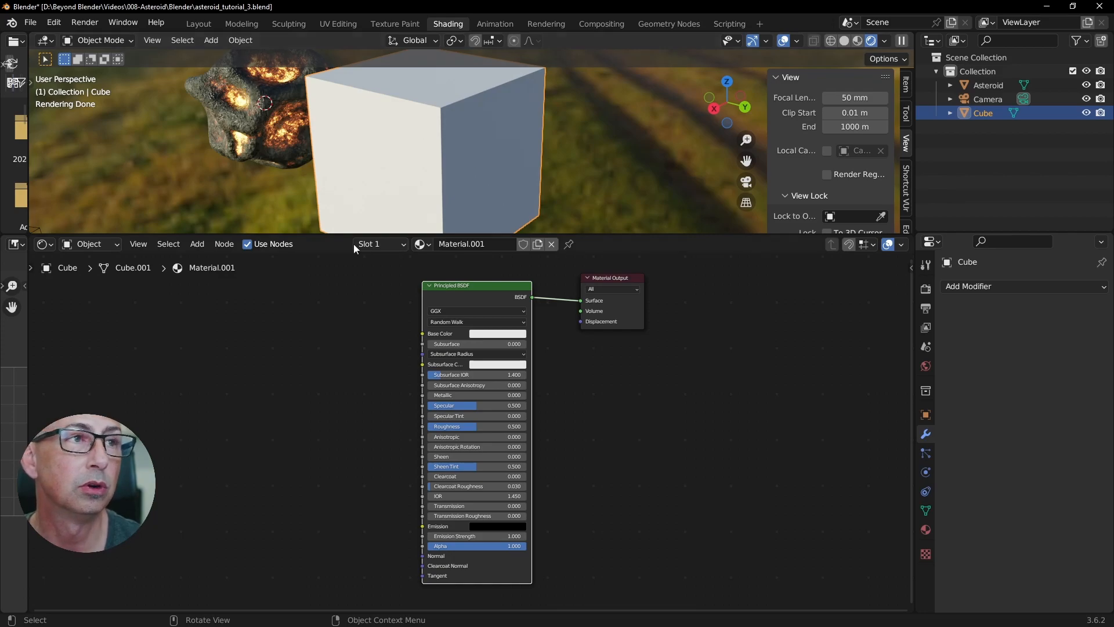
drag(468, 285, 495, 286)
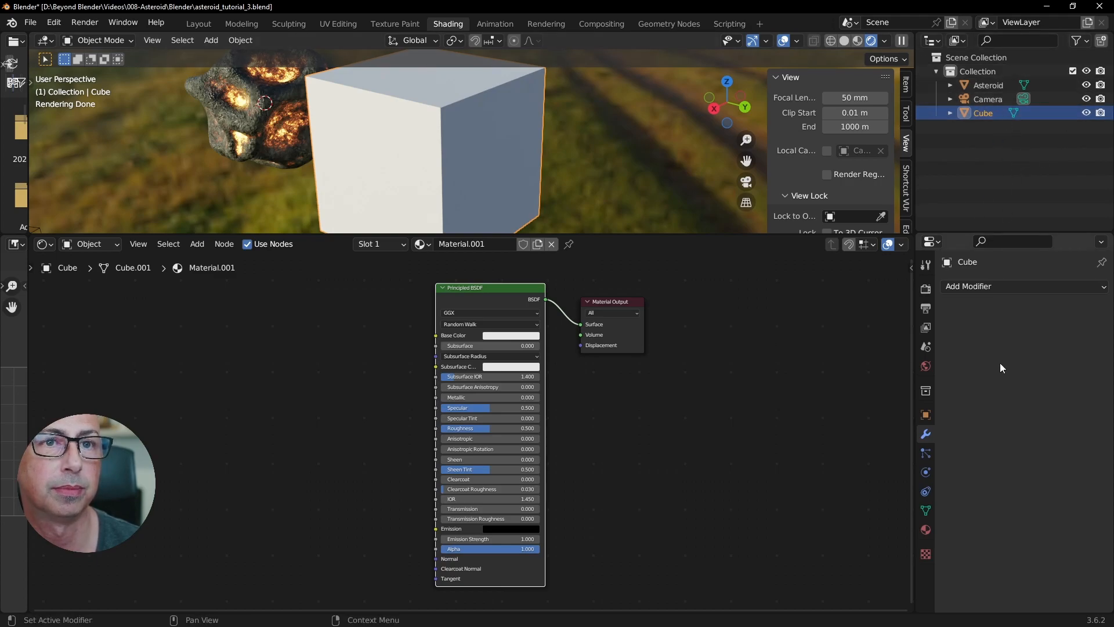
Show the cube's material settings in a taller and wider Properties editor
drag(958, 234, 958, 200)
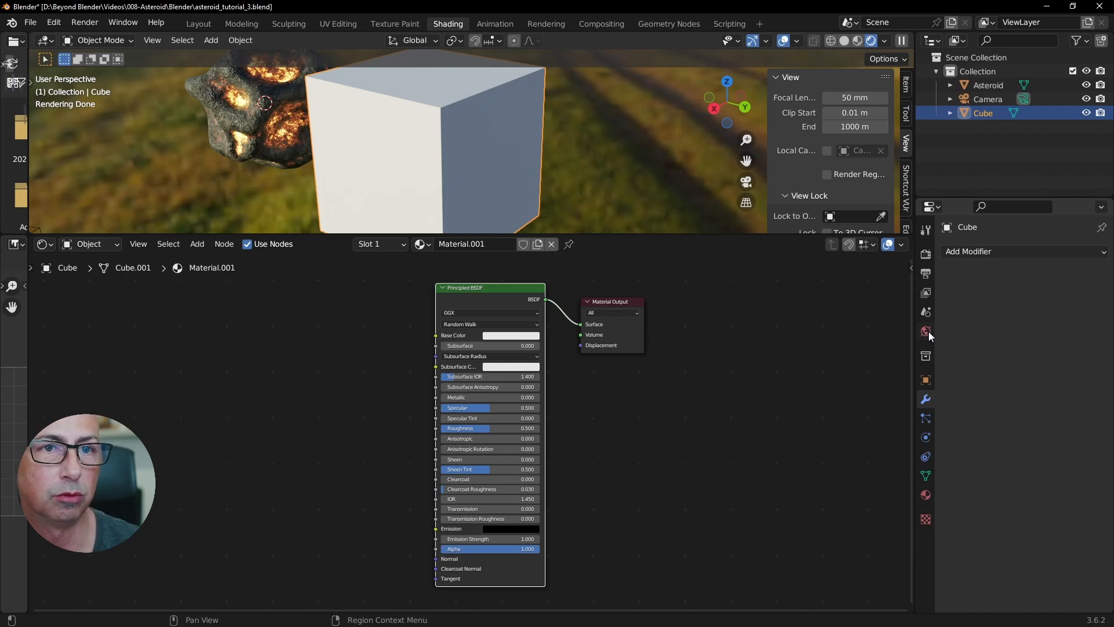
click(926, 497)
drag(912, 479, 852, 479)
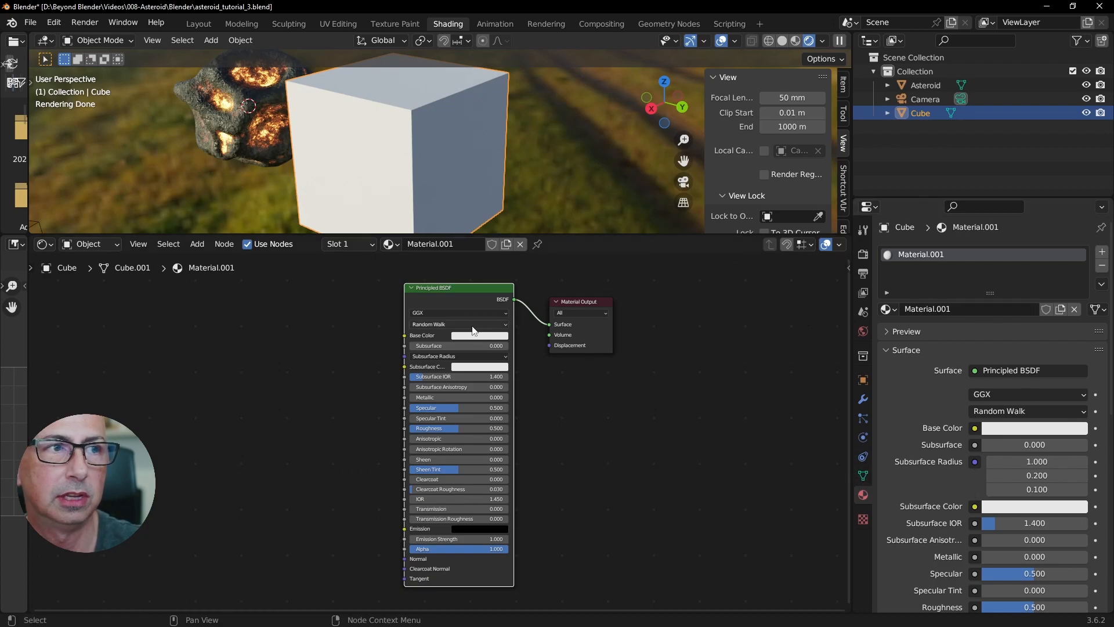
mouse_move(469, 290)
mouse_down()
mouse_move(480, 281)
mouse_move(450, 294)
mouse_move(463, 288)
mouse_up()
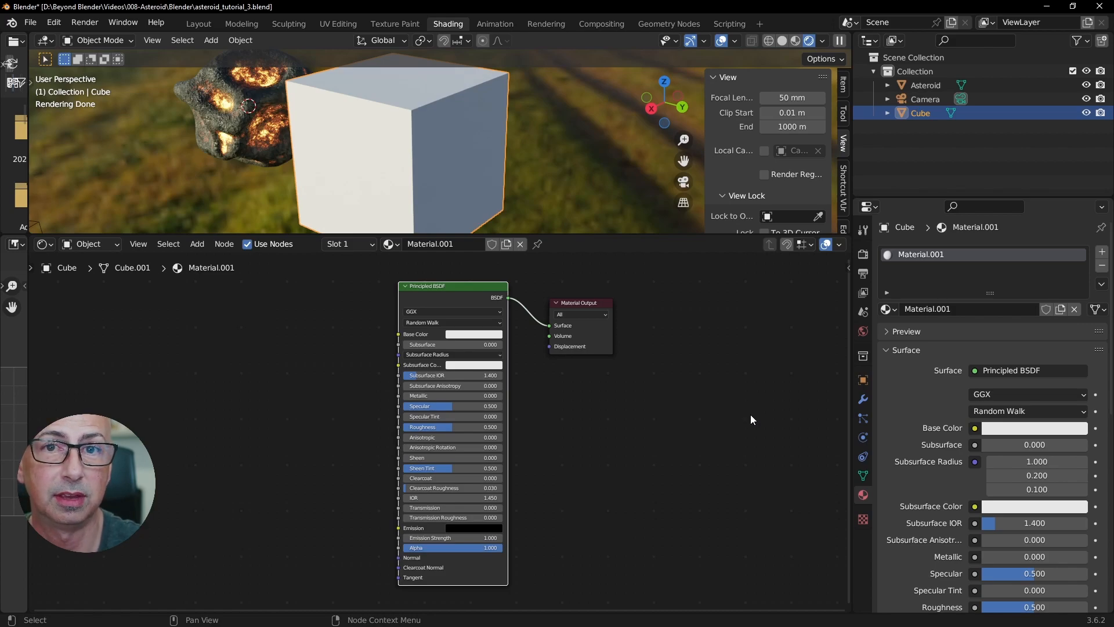
Set the cube material's Base Color to blue in the material properties
click(1031, 429)
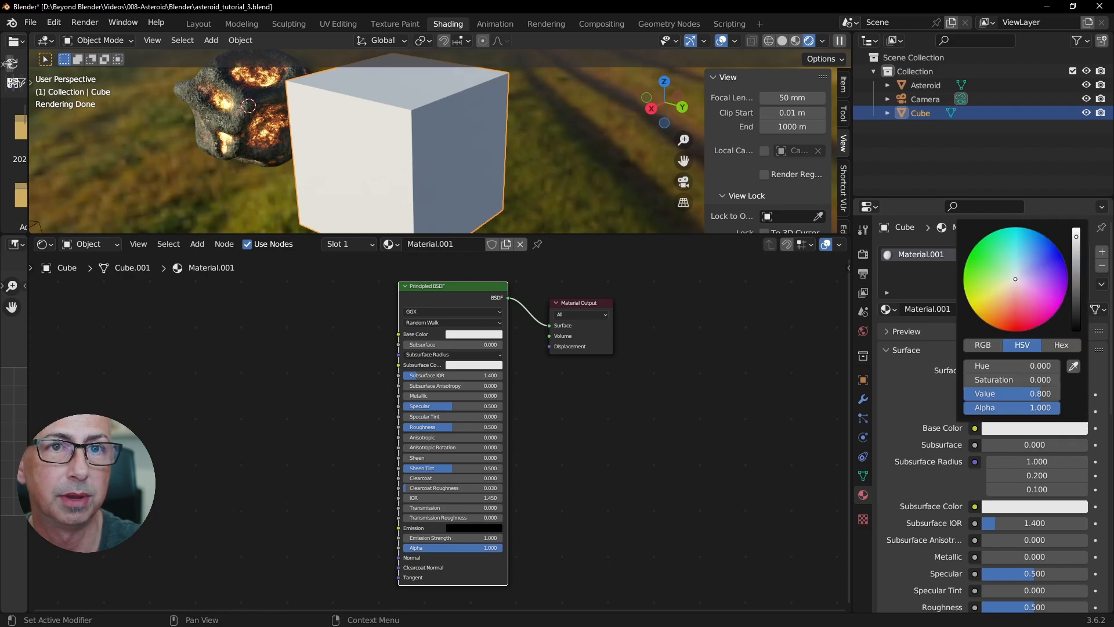
click(1061, 268)
mouse_move(464, 284)
mouse_down()
mouse_move(471, 291)
mouse_move(446, 275)
mouse_move(447, 284)
mouse_up()
mouse_move(423, 137)
middle_down()
mouse_move(440, 135)
mouse_move(434, 149)
middle_up()
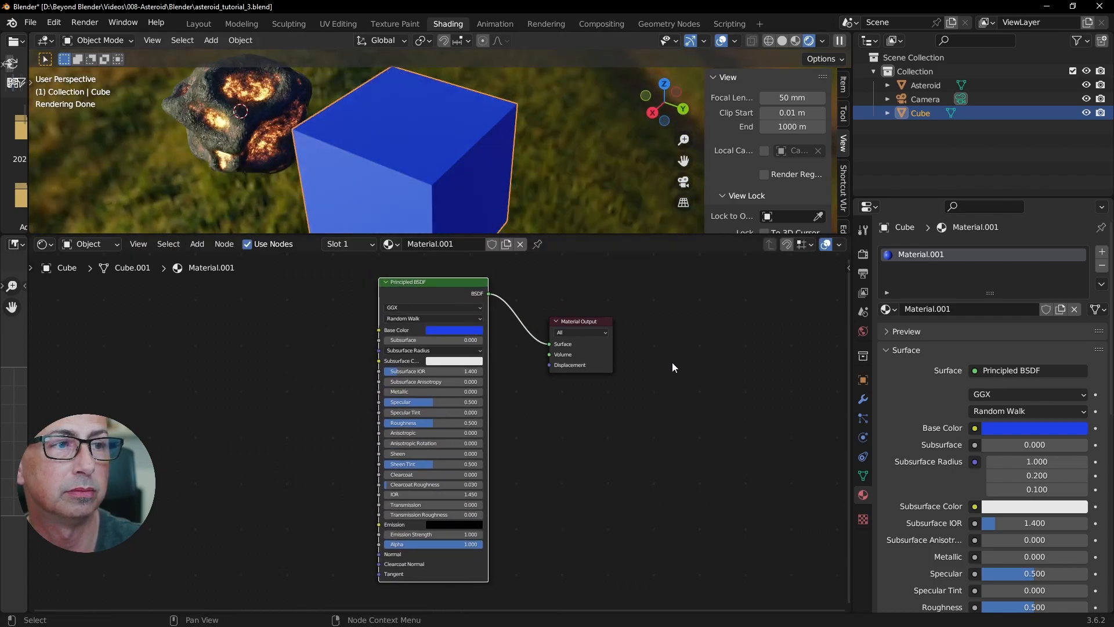
Change the cube's Base Color to golden yellow through its Principled BSDF node
click(997, 427)
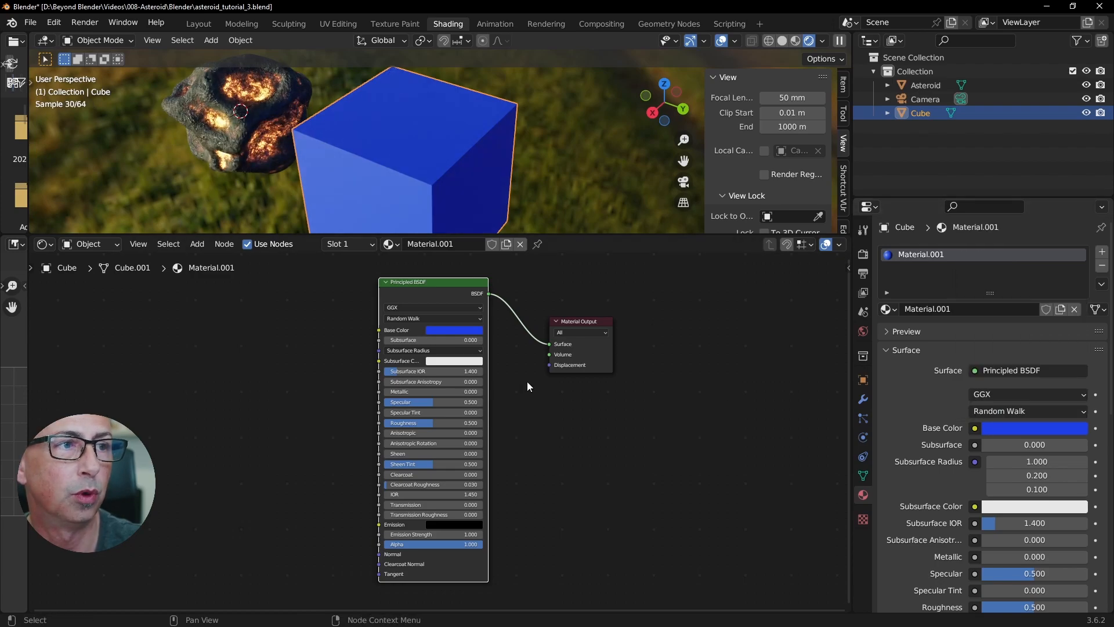
click(451, 330)
click(456, 244)
drag(456, 244, 446, 252)
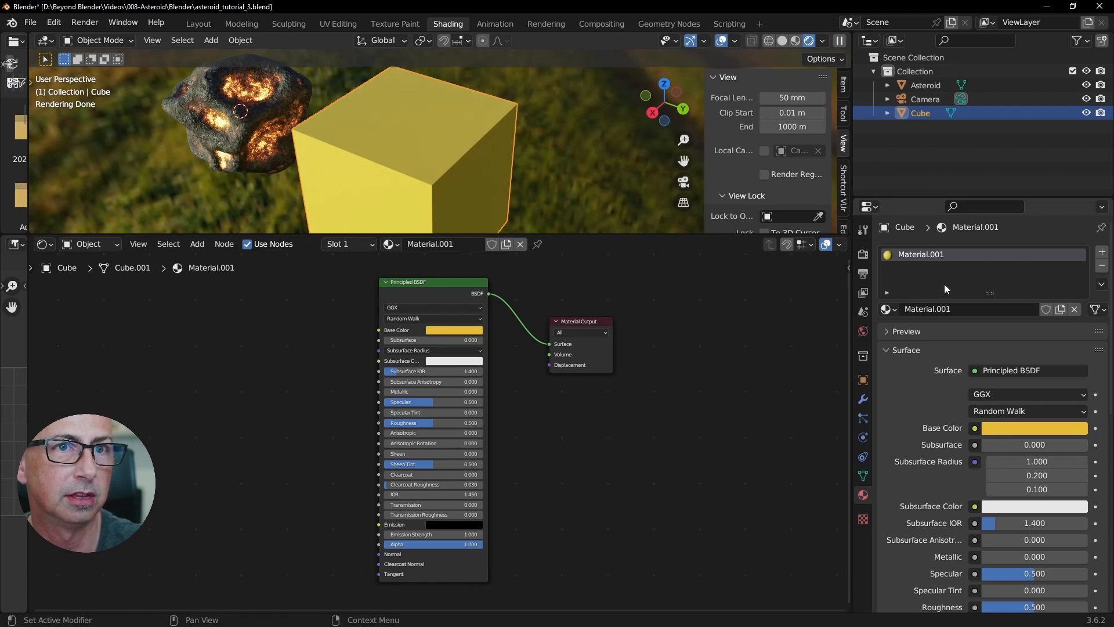
middle_drag(667, 351, 671, 360)
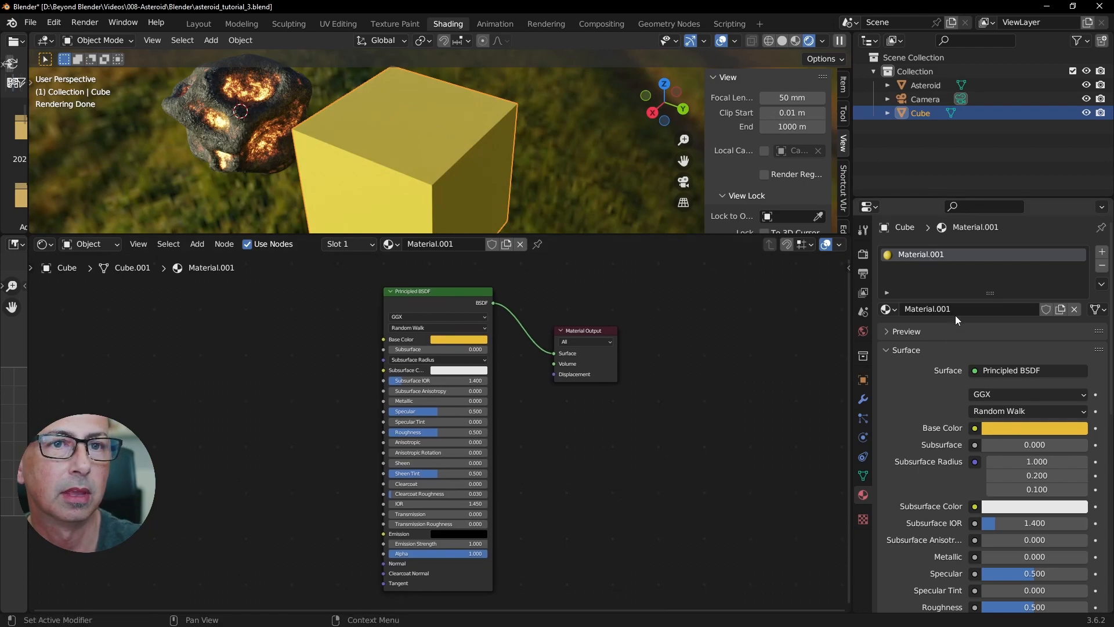
Rename the cube's material to "gfjghjghj" in its material slot and shift the Principled BSDF node slightly
click(994, 310)
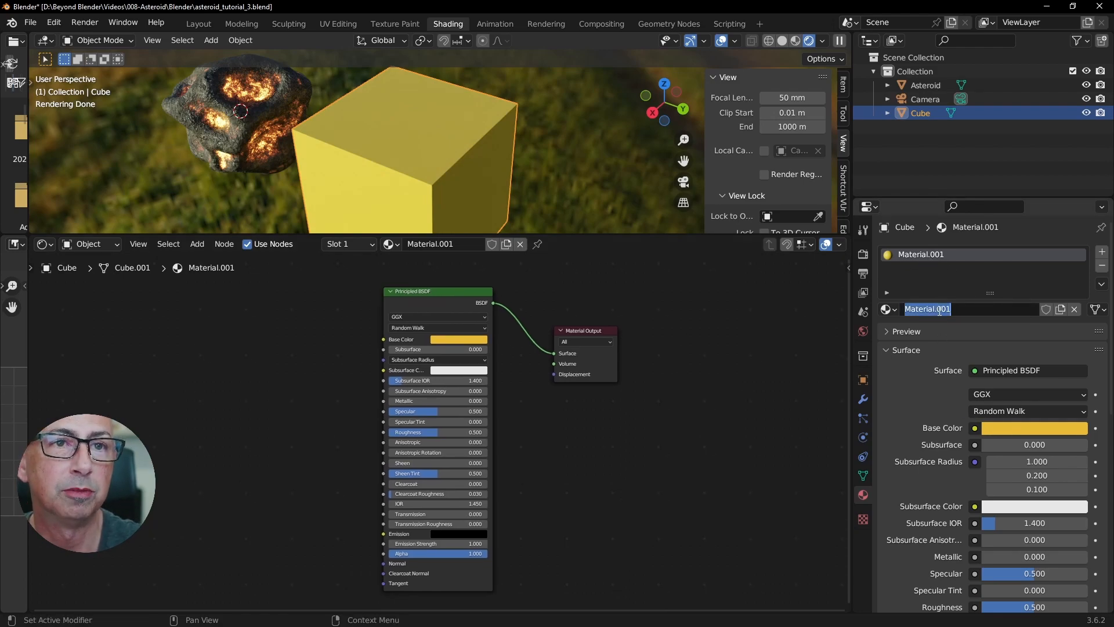
click(440, 245)
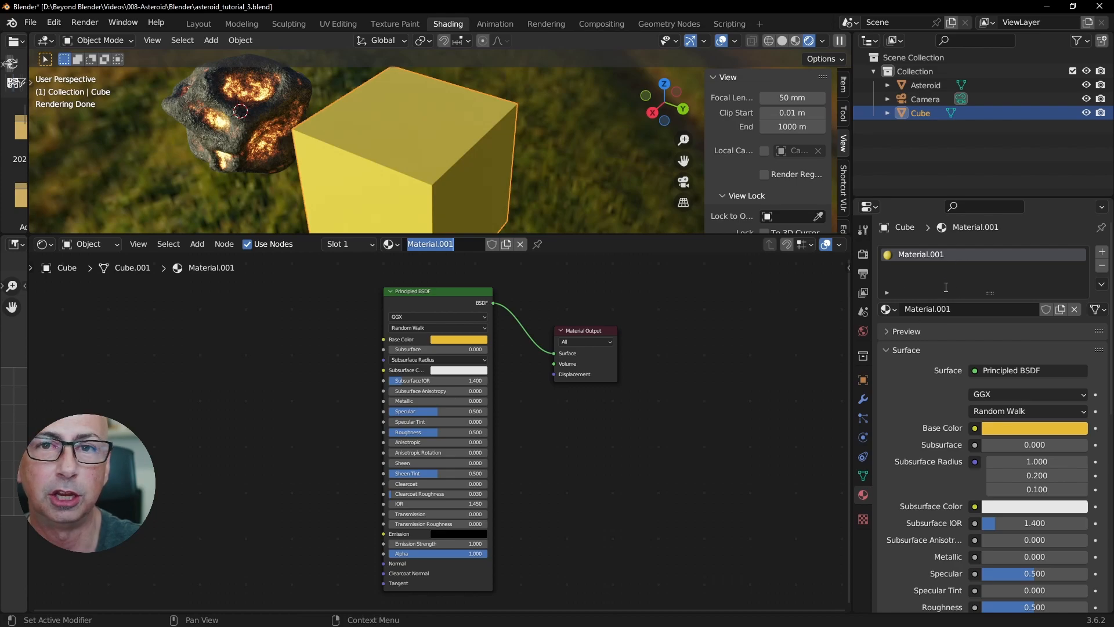
double_click(423, 243)
double_click(925, 256)
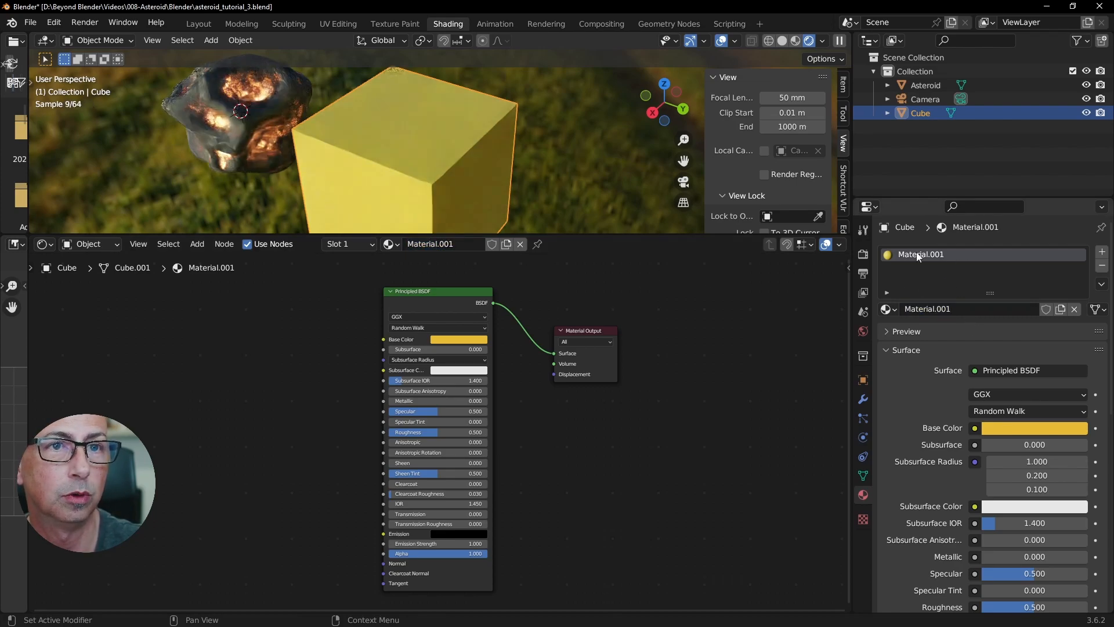
text(gfjghgh)
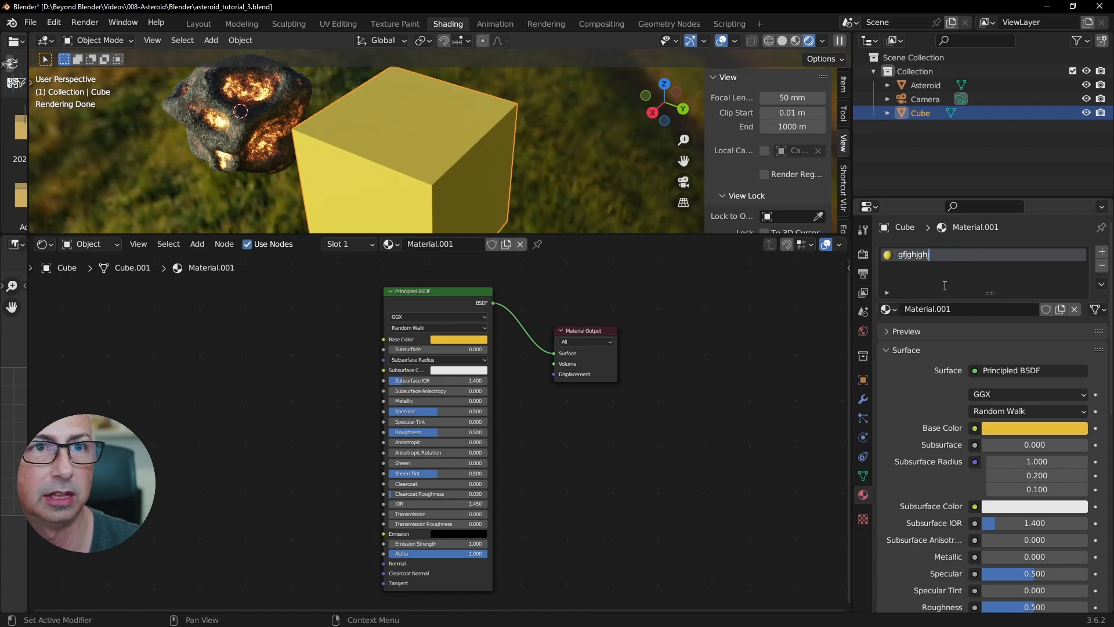
key(Return)
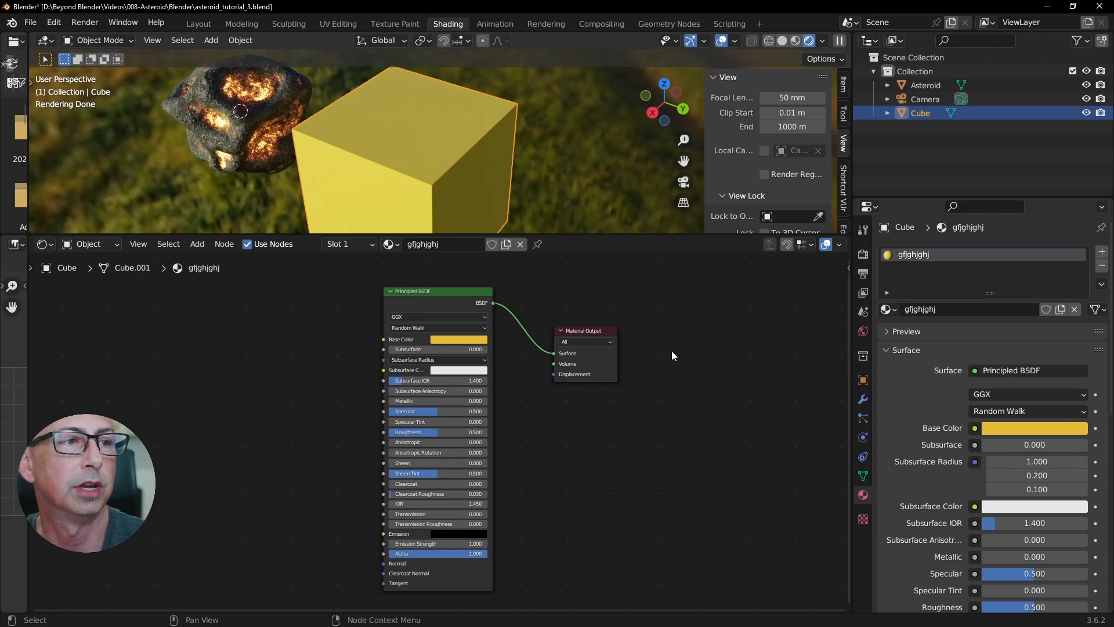
drag(442, 298, 455, 289)
Deselect the cube and add a UV sphere to the scene
scroll(467, 155, down, 3)
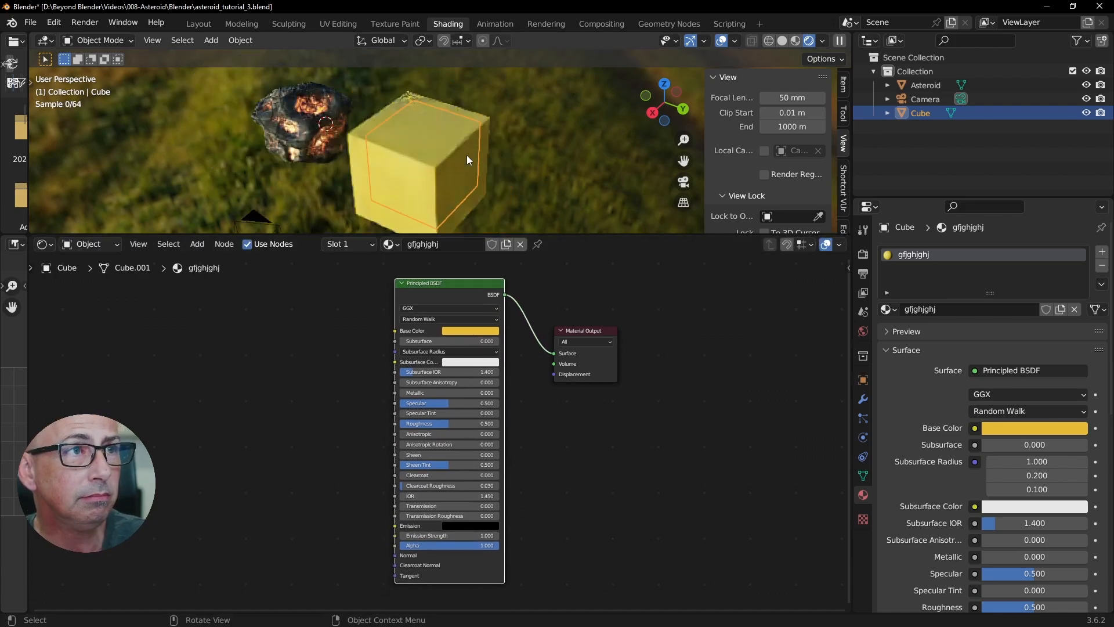
middle_drag(464, 162, 444, 148)
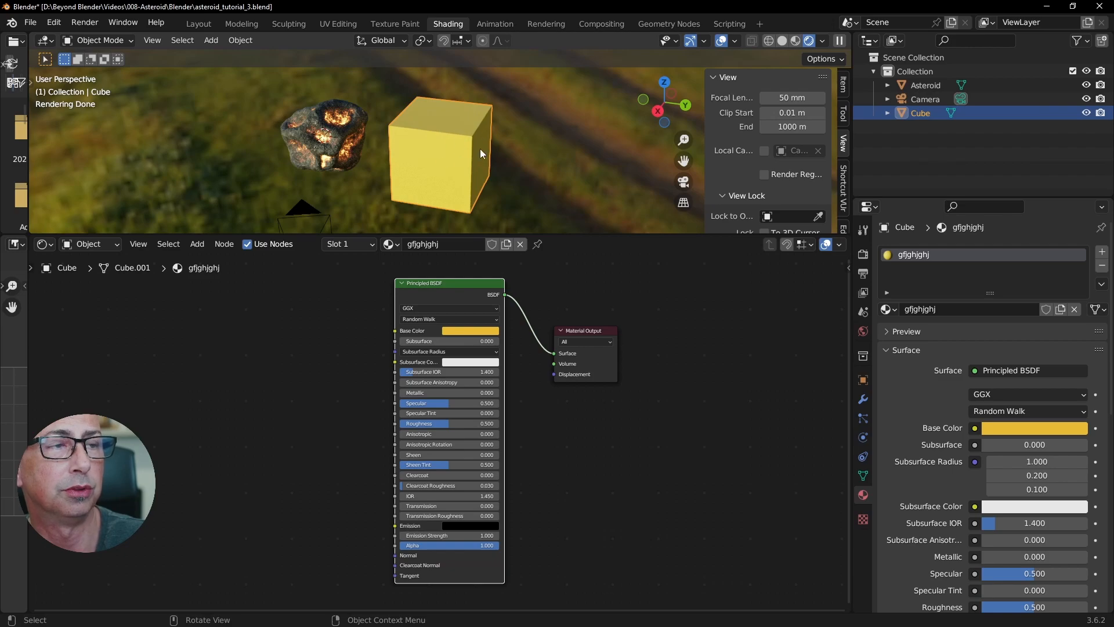
scroll(480, 162, up, 3)
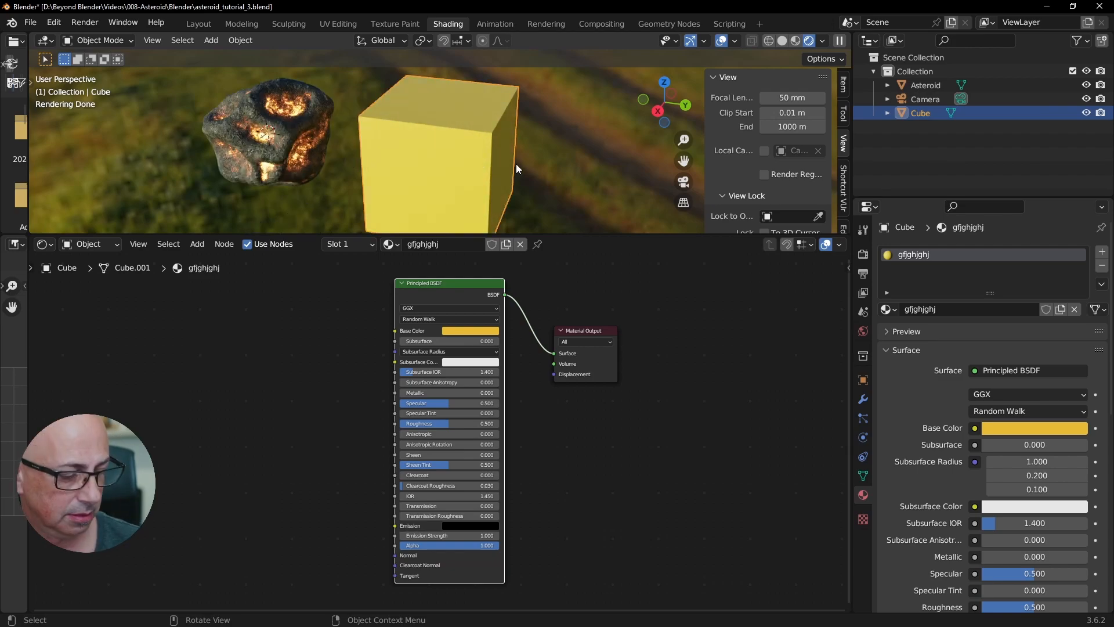
scroll(517, 164, down, 2)
middle_drag(519, 165, 454, 159)
click(518, 151)
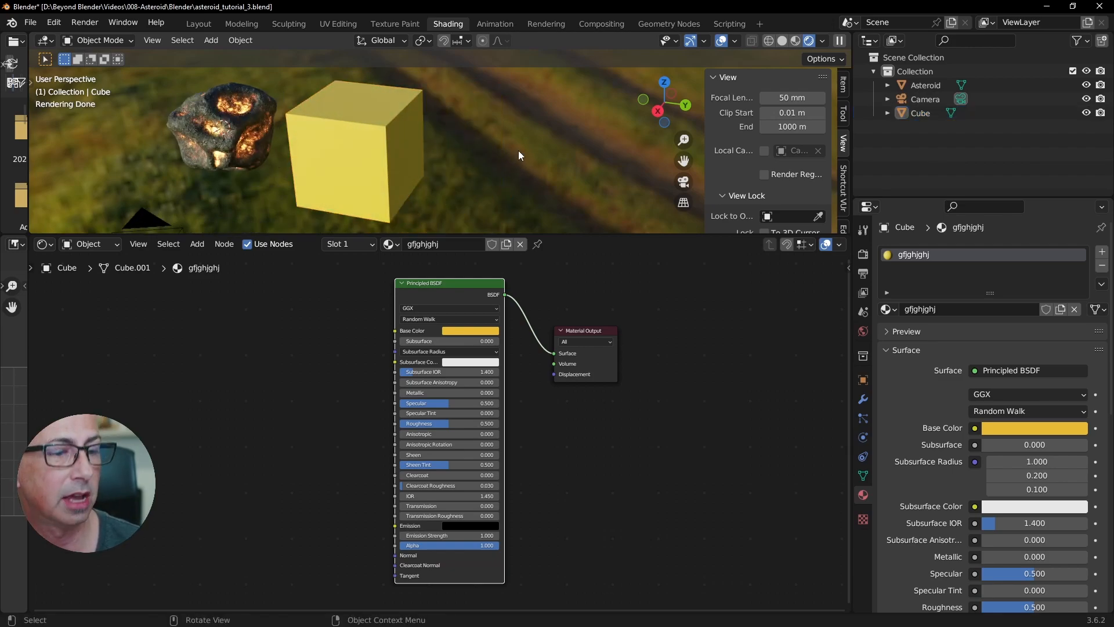
key(shift+a)
mouse_move(507, 150)
click(577, 181)
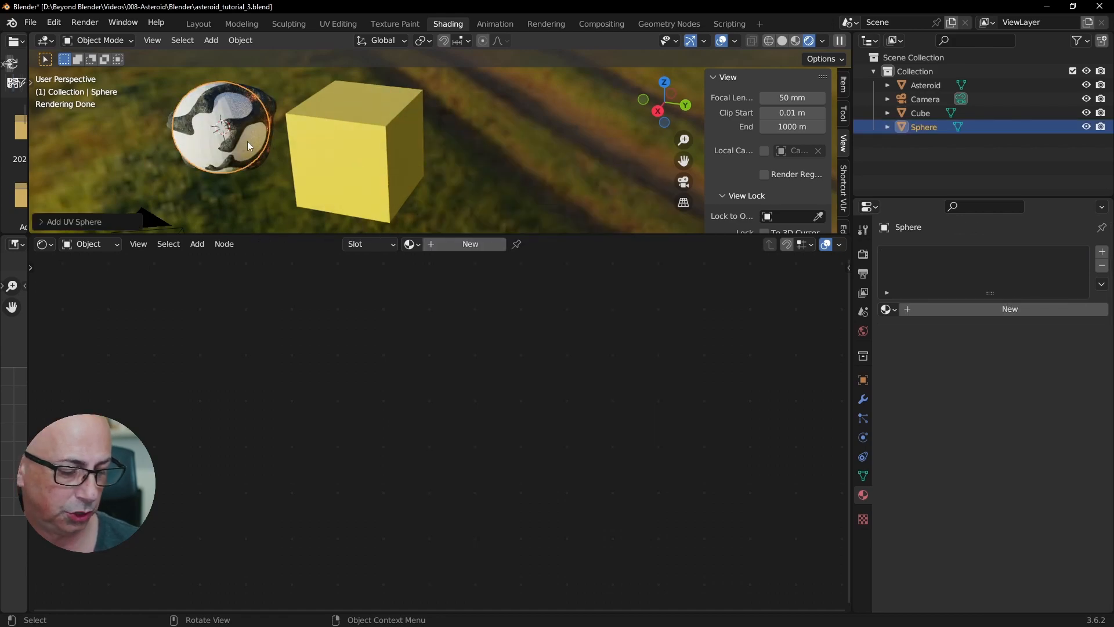
Move the UV sphere along the Y axis to the far side of the cube and shade it smooth
key(g)
key(y)
click(542, 153)
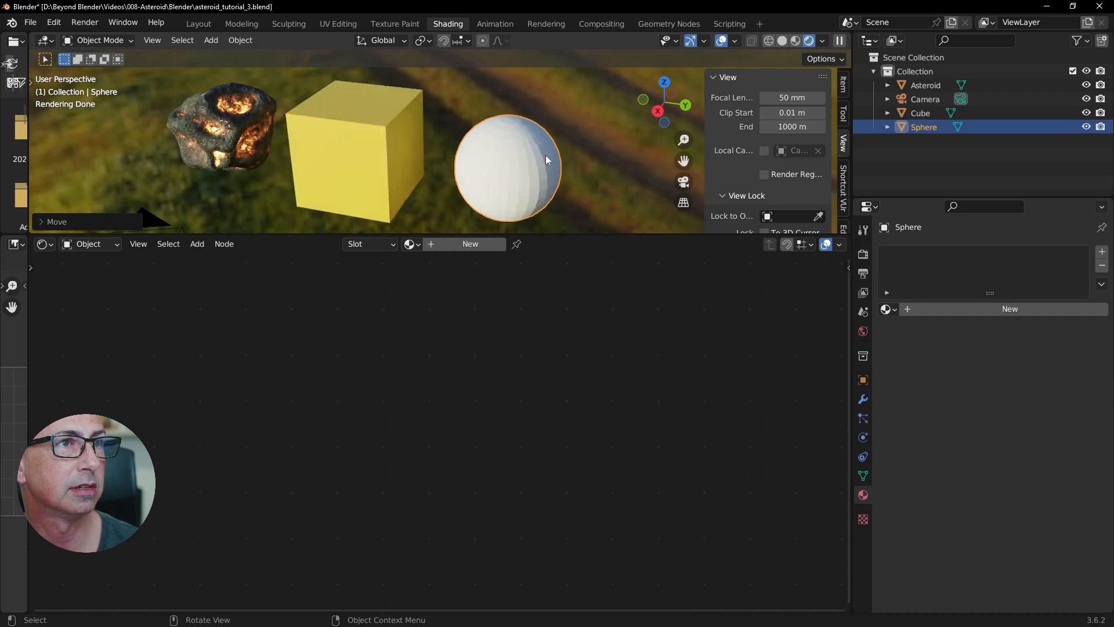
right_click(542, 152)
click(503, 151)
middle_drag(504, 151, 462, 169)
drag(548, 236, 545, 254)
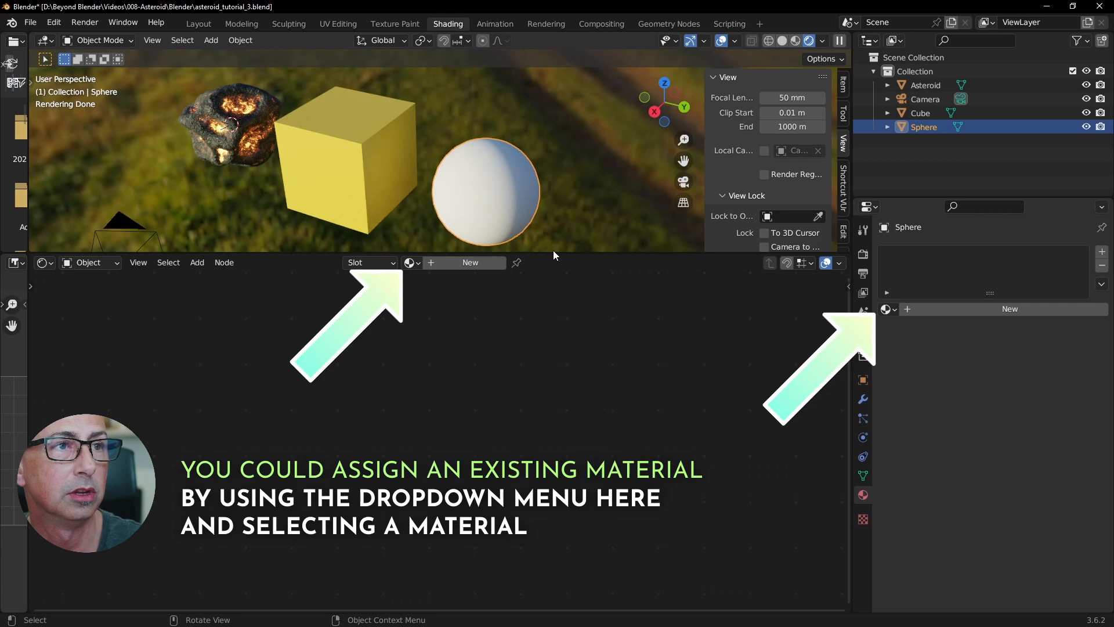
Create a new material on the sphere and name it "sphere"
click(469, 264)
click(462, 261)
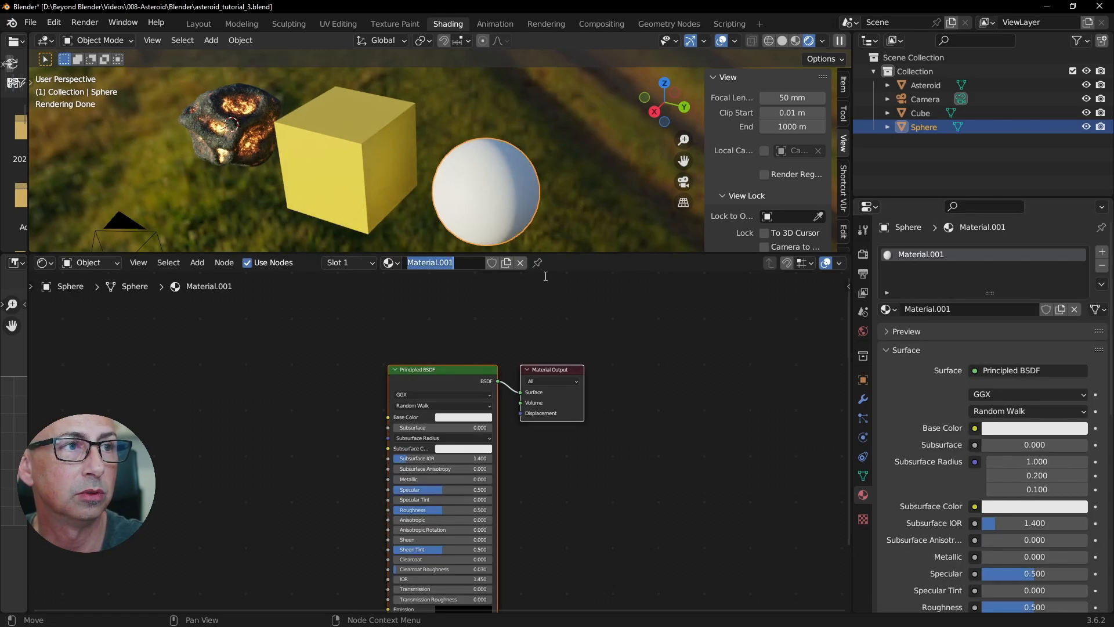
text(sphere)
key(Return)
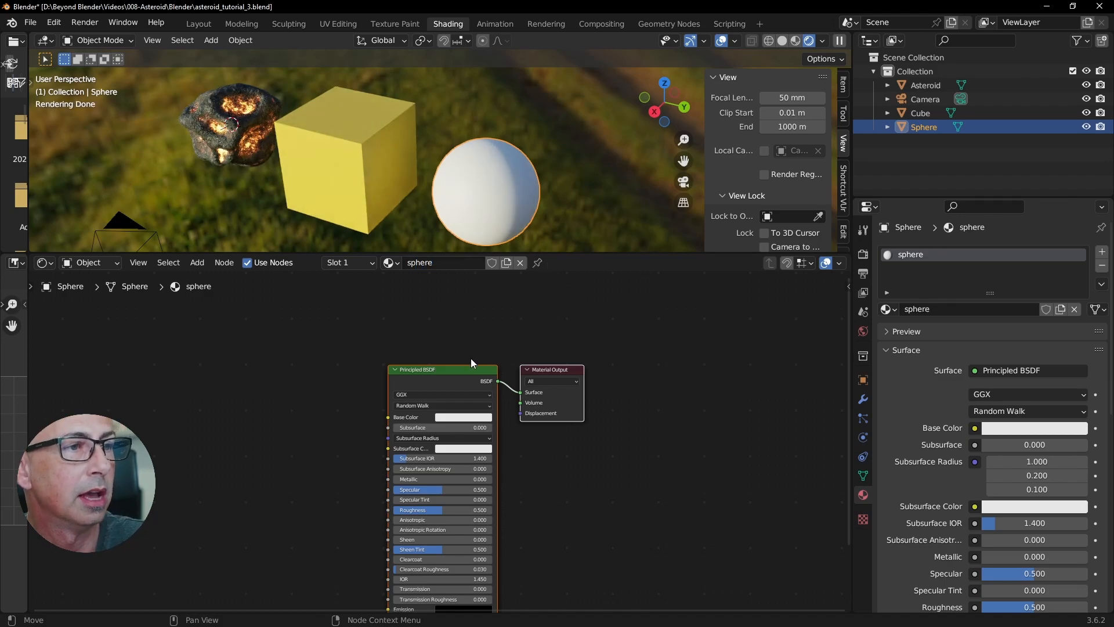
Change the sphere's Base Color to blue through its Principled BSDF node, with hue 0.645 and saturation 0.889
middle_drag(570, 450, 581, 393)
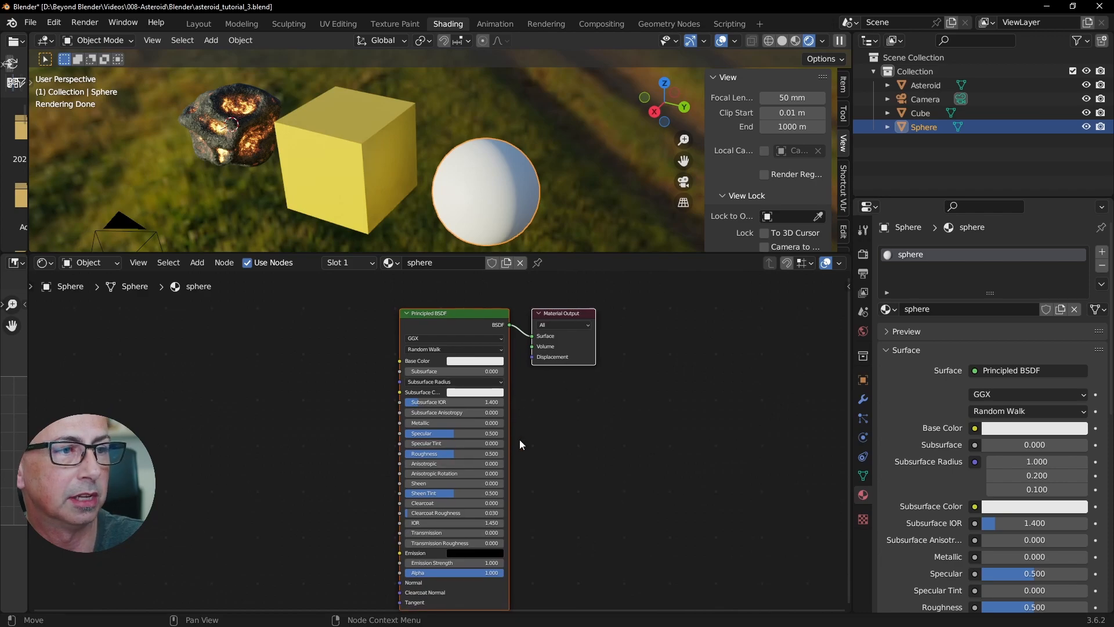
scroll(525, 446, down, 1)
middle_drag(528, 446, 559, 426)
scroll(492, 319, up, 5)
middle_drag(493, 319, 495, 421)
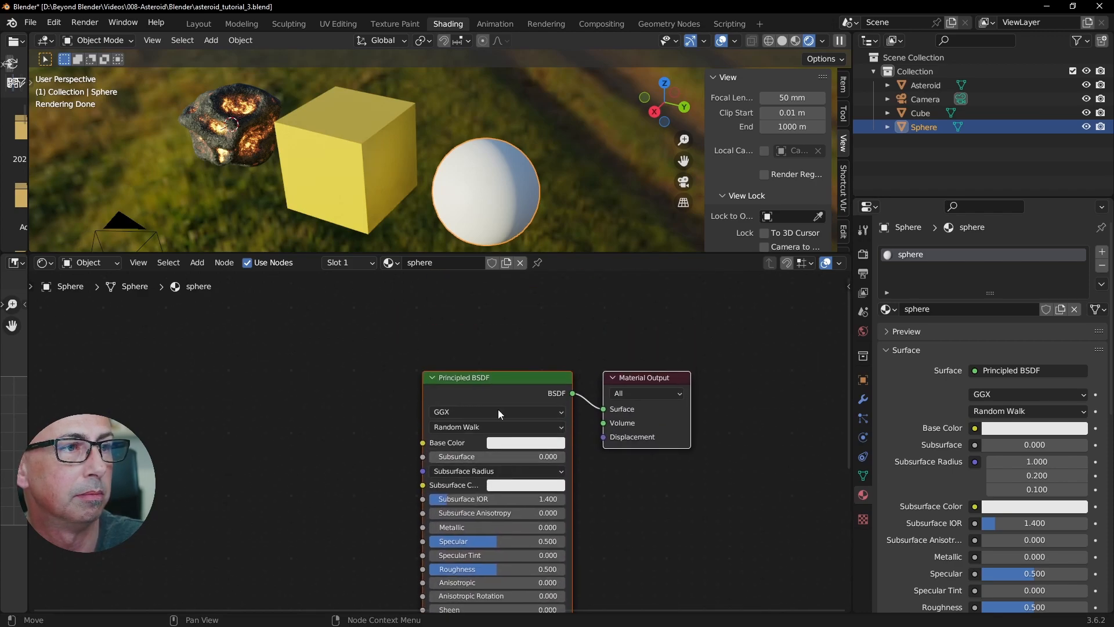
scroll(495, 421, up, 3)
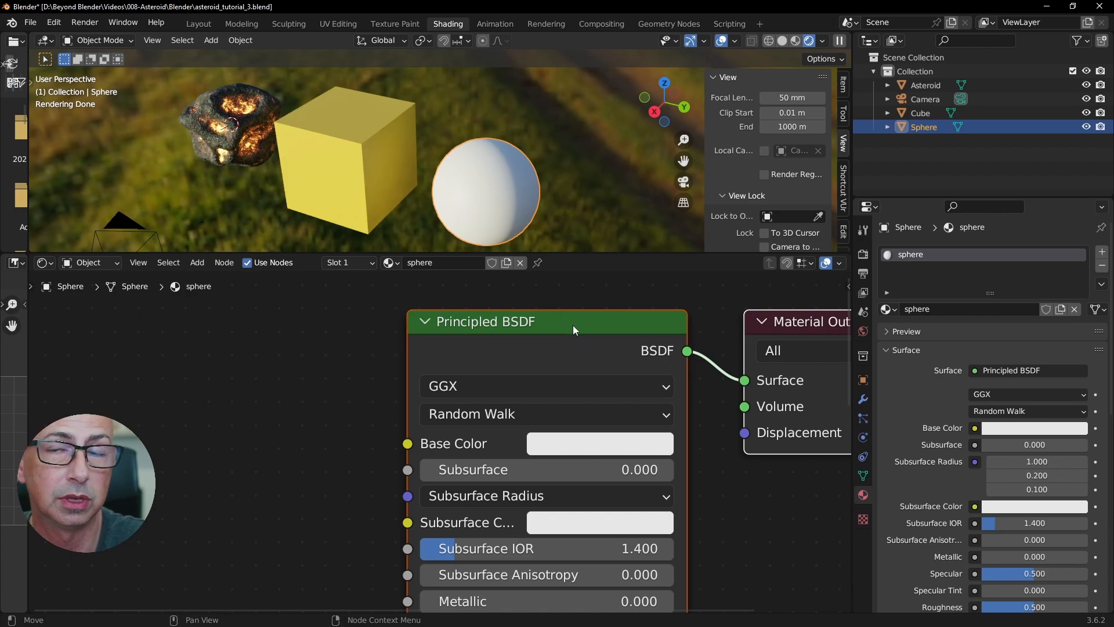
scroll(569, 337, down, 3)
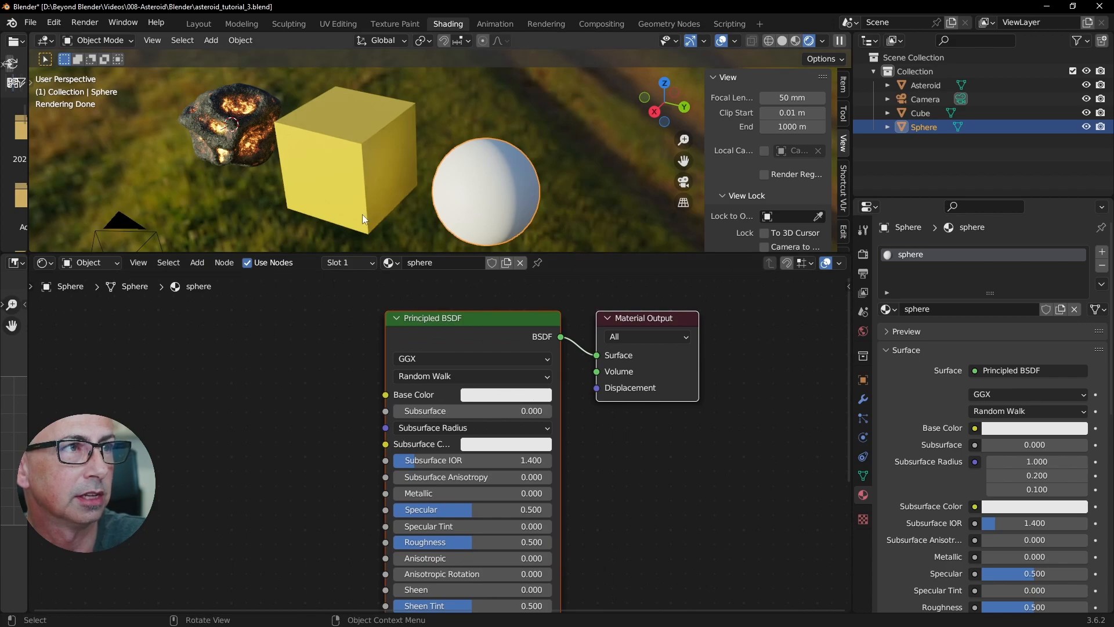
click(360, 162)
click(481, 183)
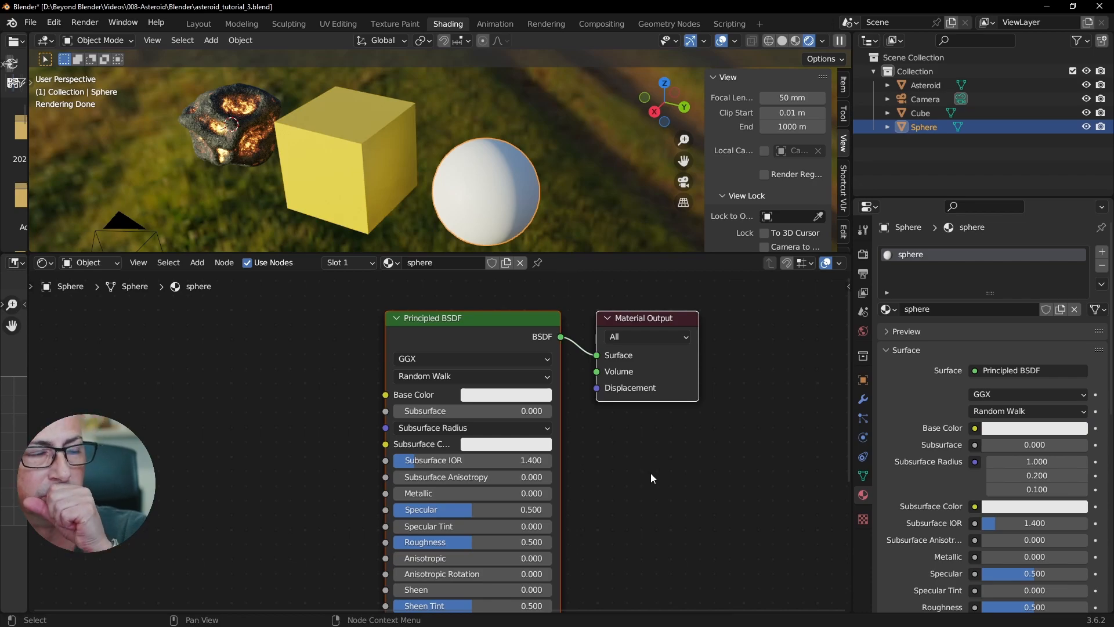
click(531, 399)
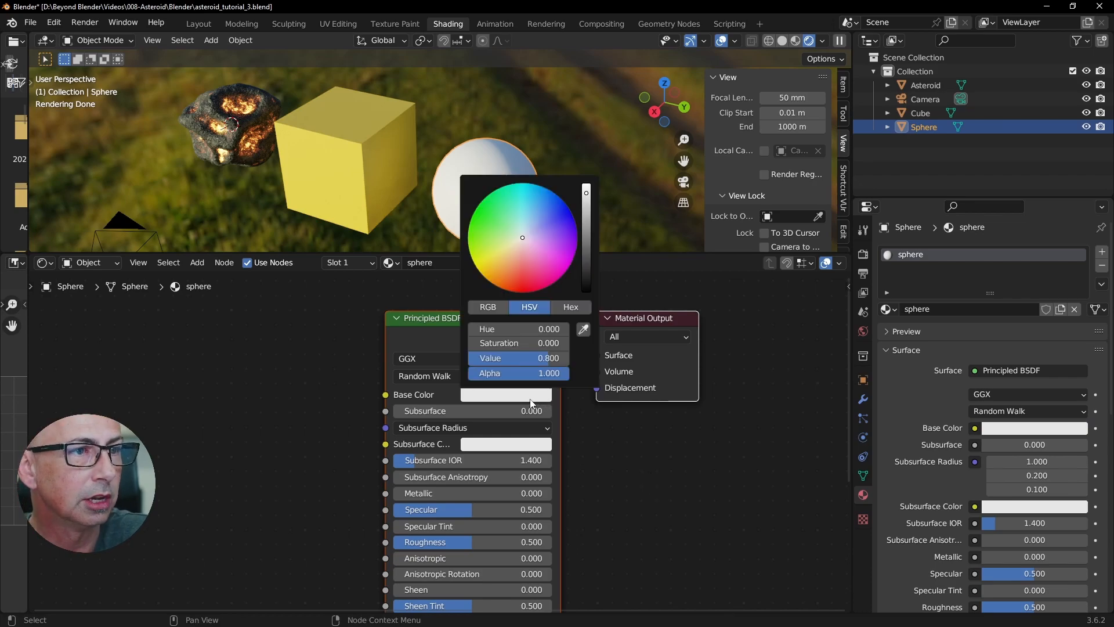
click(547, 213)
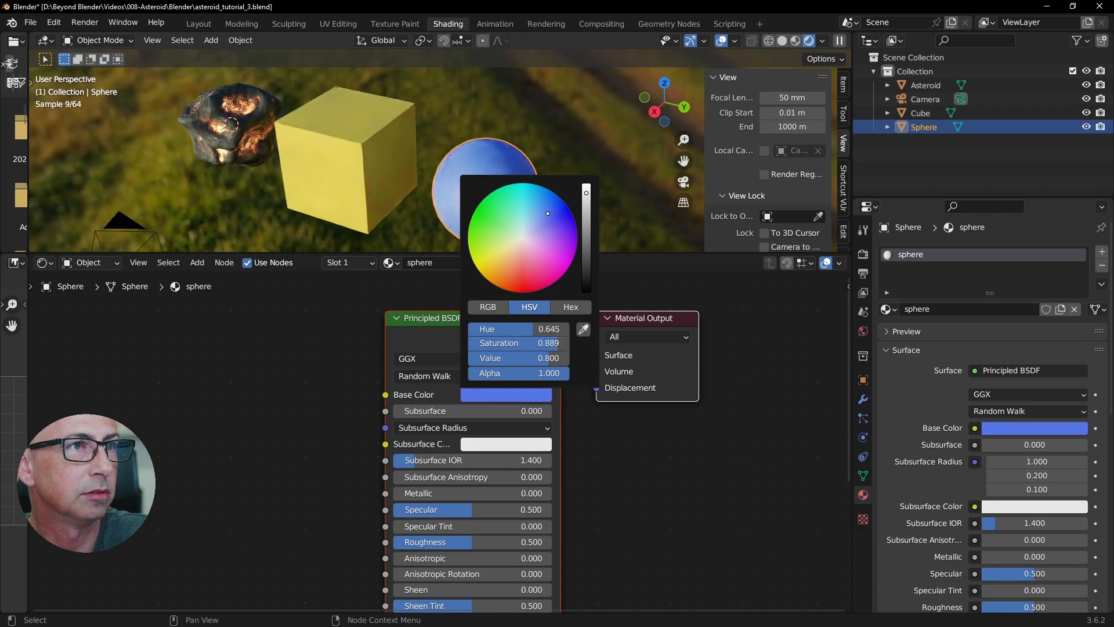
Examine the blue sphere's shading up close alongside the settings of its Principled BSDF node
scroll(633, 499, down, 1)
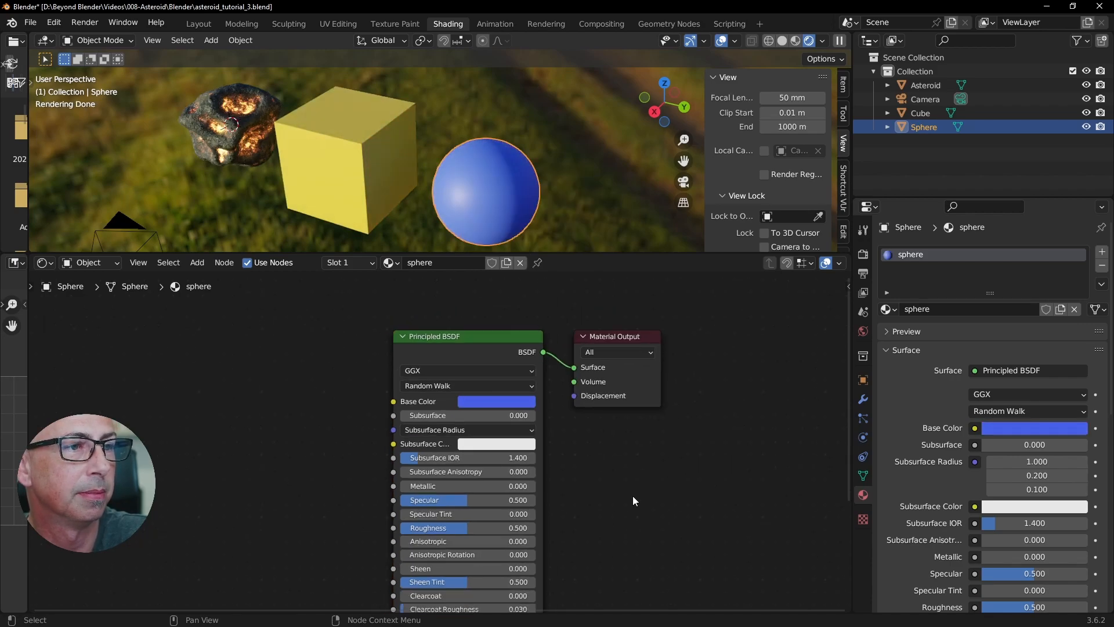
shift+scroll(632, 498, down, 1)
scroll(566, 160, up, 4)
scroll(566, 159, up, 2)
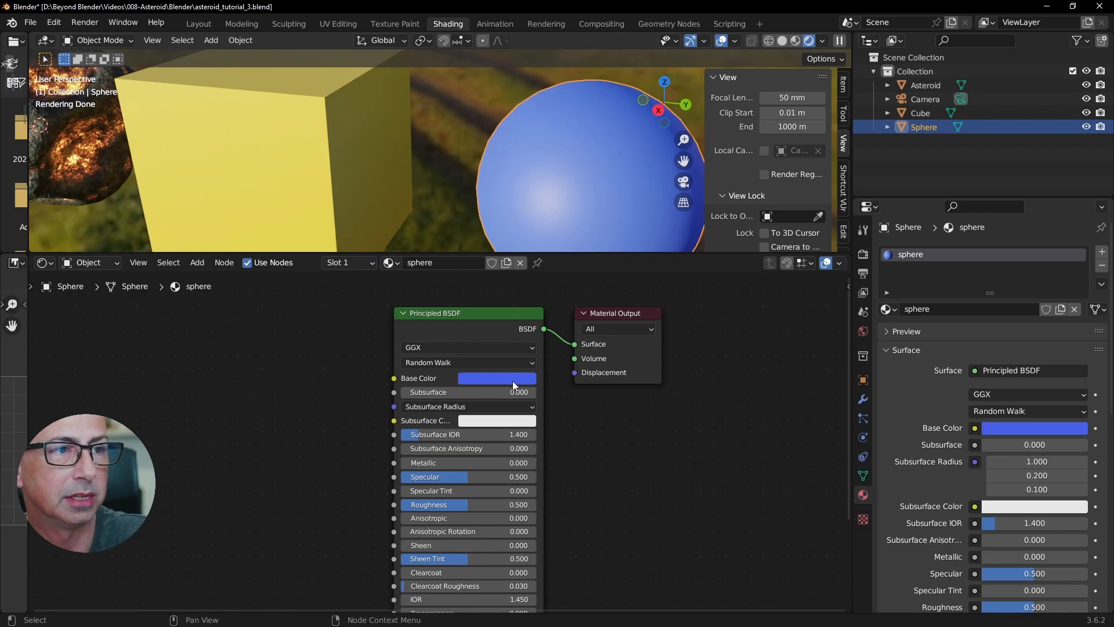
middle_drag(587, 480, 600, 423)
scroll(628, 399, down, 1)
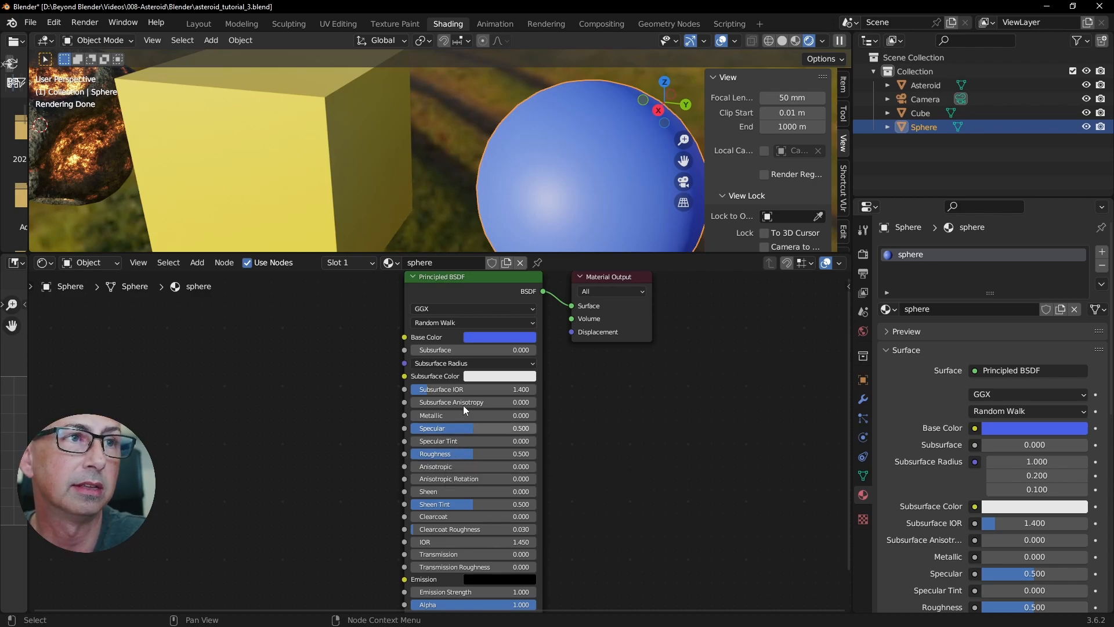
middle_drag(611, 187, 496, 165)
scroll(511, 166, down, 1)
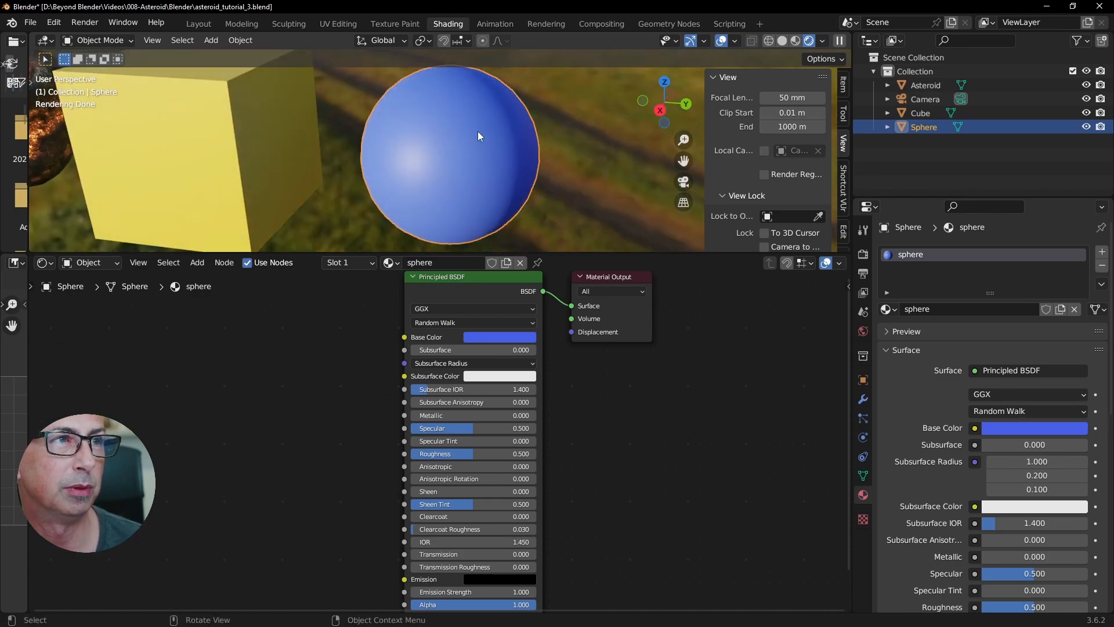
middle_drag(539, 166, 517, 176)
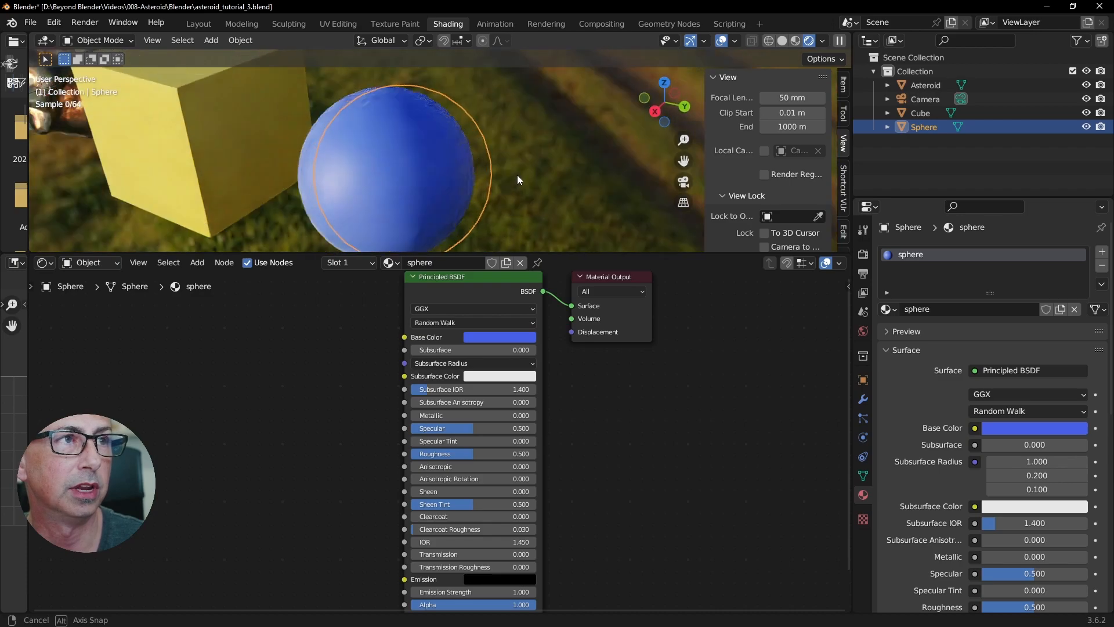
key(KP_Decimal)
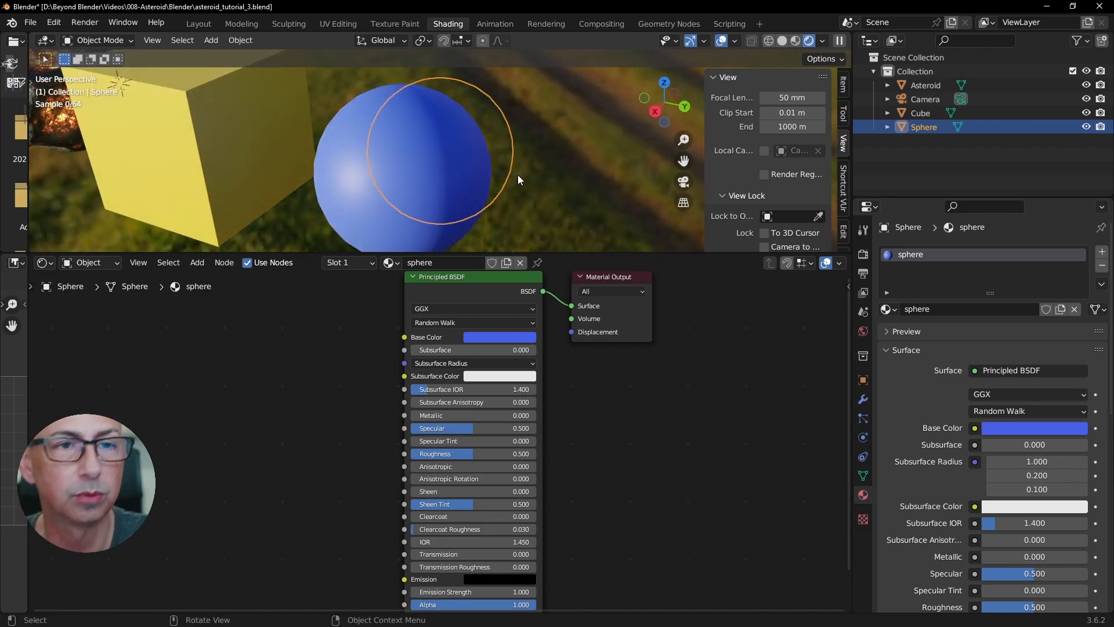
middle_drag(545, 162, 511, 139)
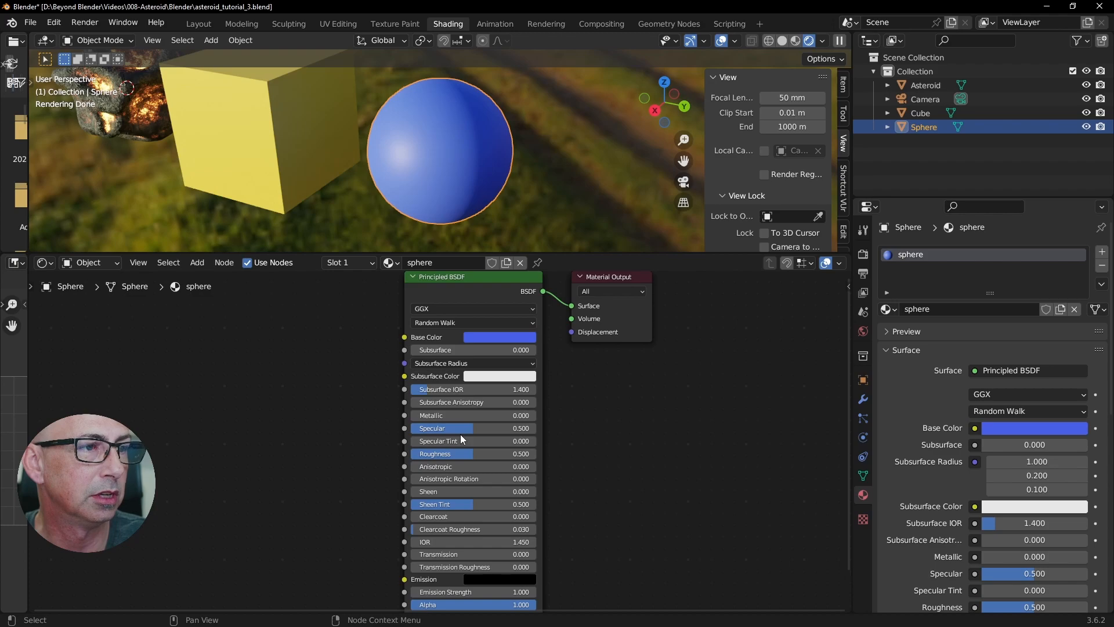
Set the sphere material's Roughness to 0 and inspect the surface reflections from several angles
scroll(460, 434, up, 2)
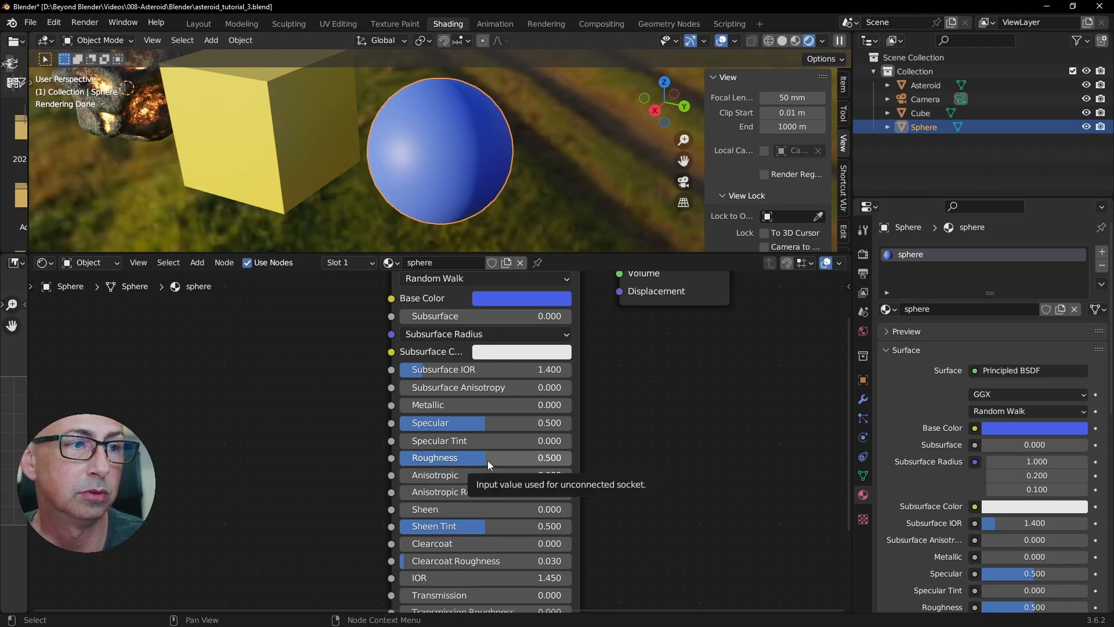
drag(486, 461, 399, 458)
scroll(492, 165, up, 4)
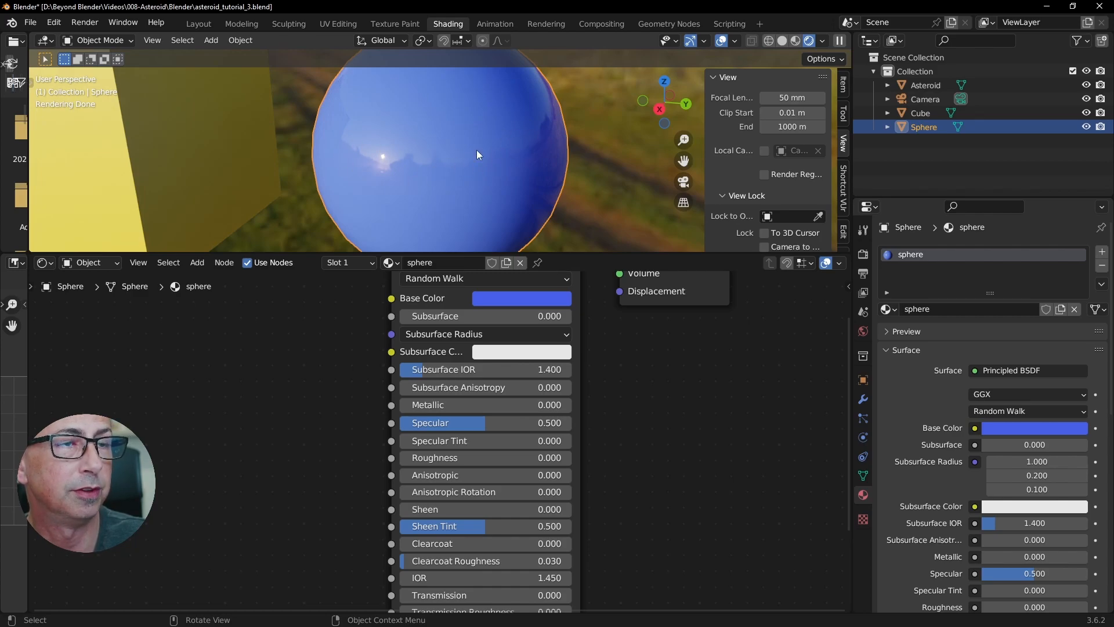
middle_drag(513, 145, 332, 141)
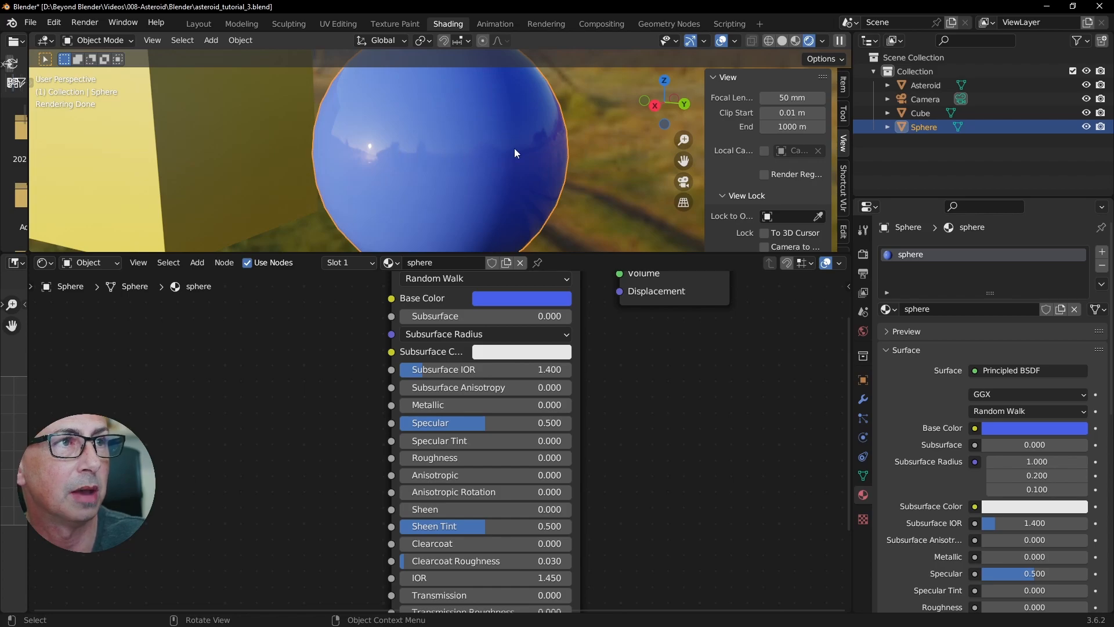
middle_drag(514, 148, 512, 180)
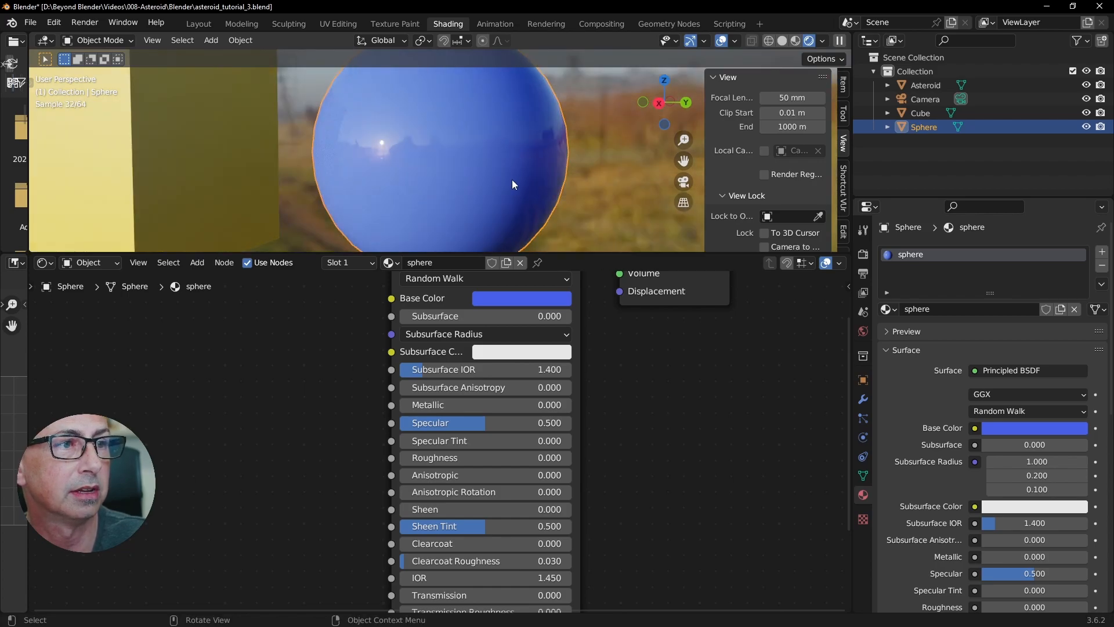
Set the sphere material's Roughness to 1 and inspect its matte surface from several angles
click(441, 458)
text(1)
key(Return)
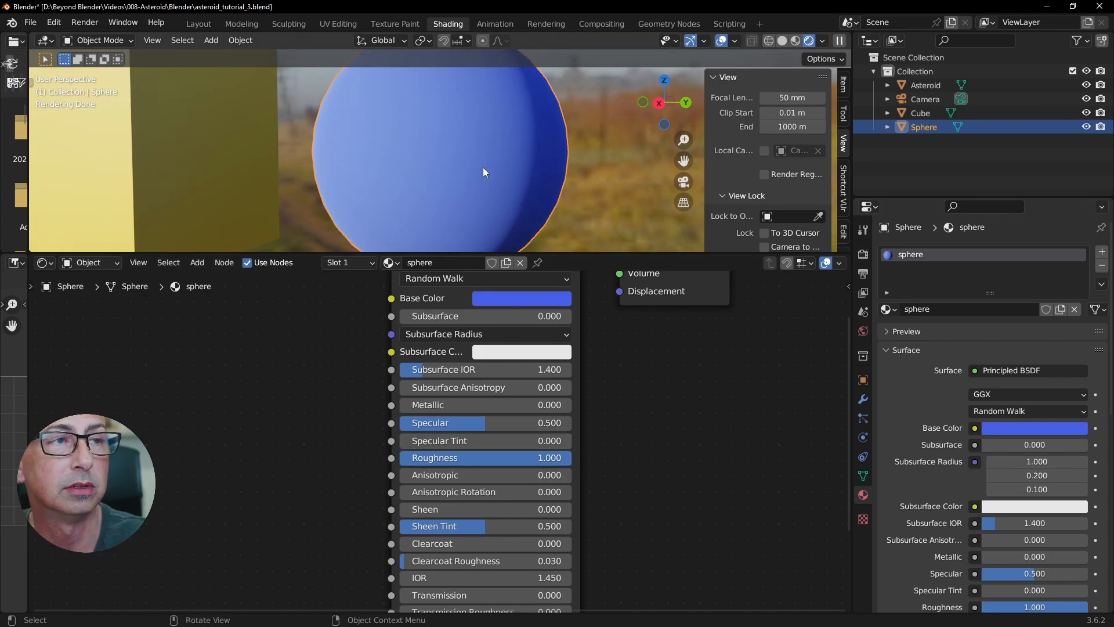
mouse_move(506, 159)
middle_down()
mouse_move(375, 181)
mouse_move(546, 163)
mouse_move(493, 158)
middle_up()
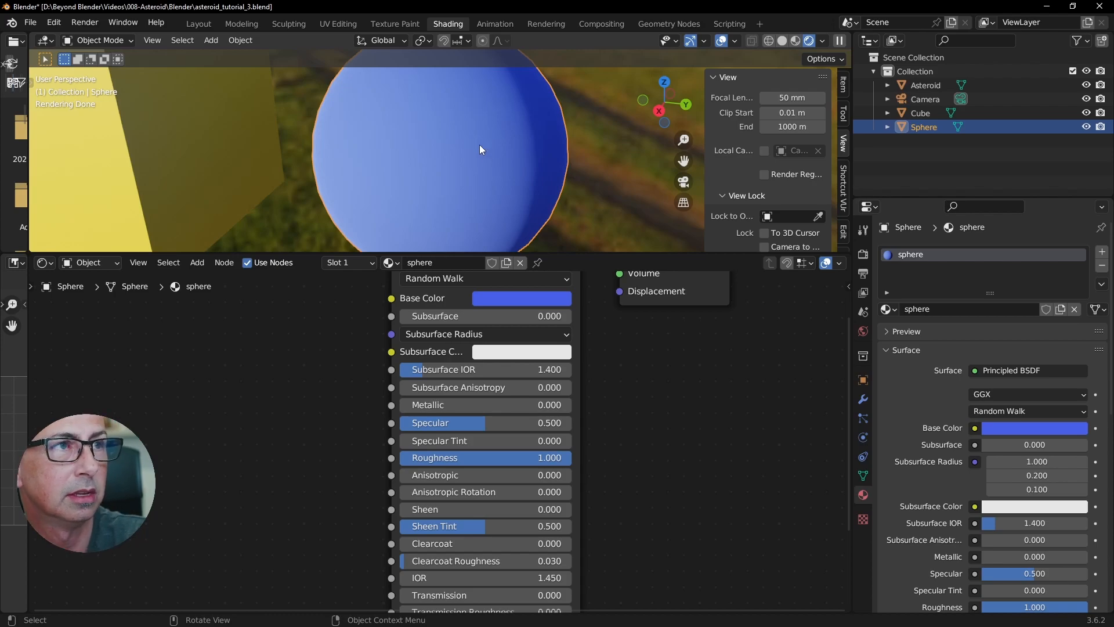
middle_drag(479, 144, 443, 144)
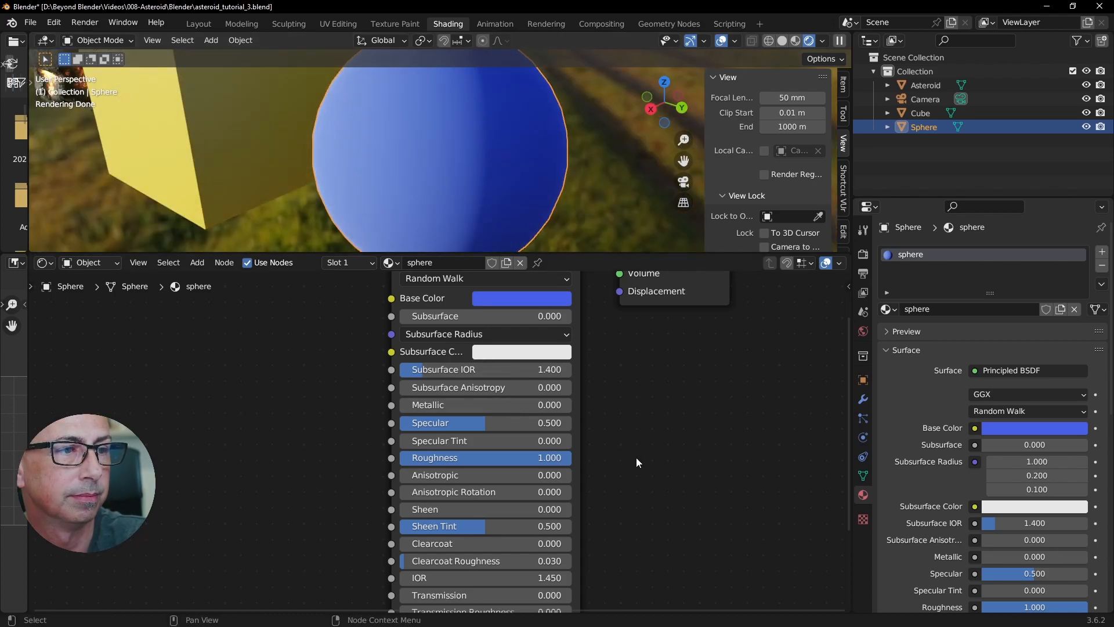
Lower the sphere material's Roughness to 0.248 and check the highlight on the sphere
scroll(639, 458, down, 1)
drag(528, 459, 442, 459)
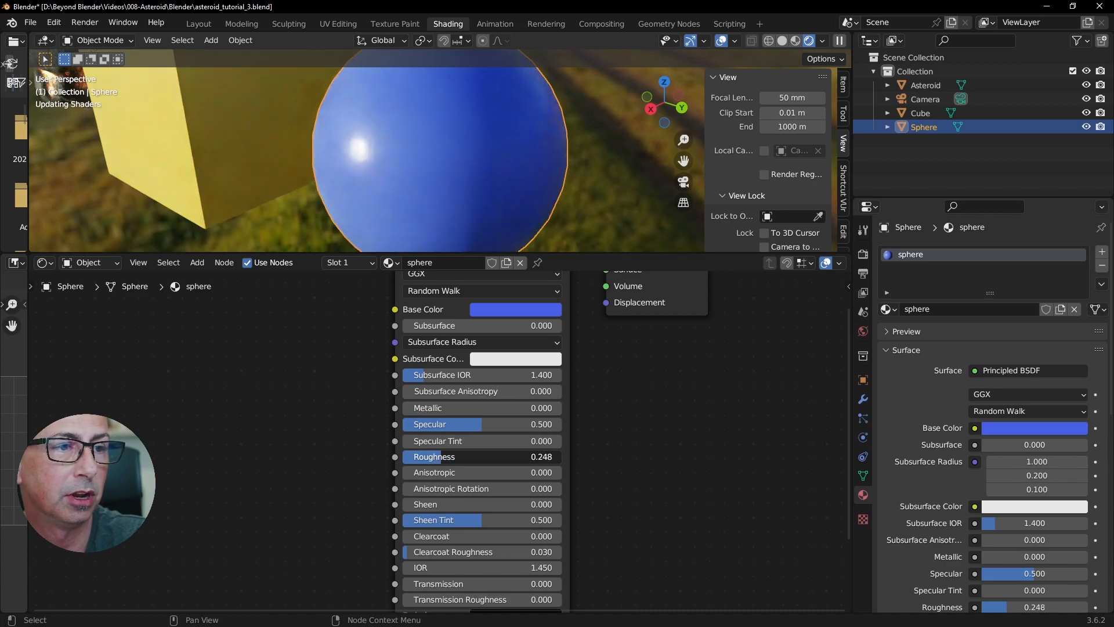
middle_drag(472, 186, 508, 178)
scroll(509, 178, down, 2)
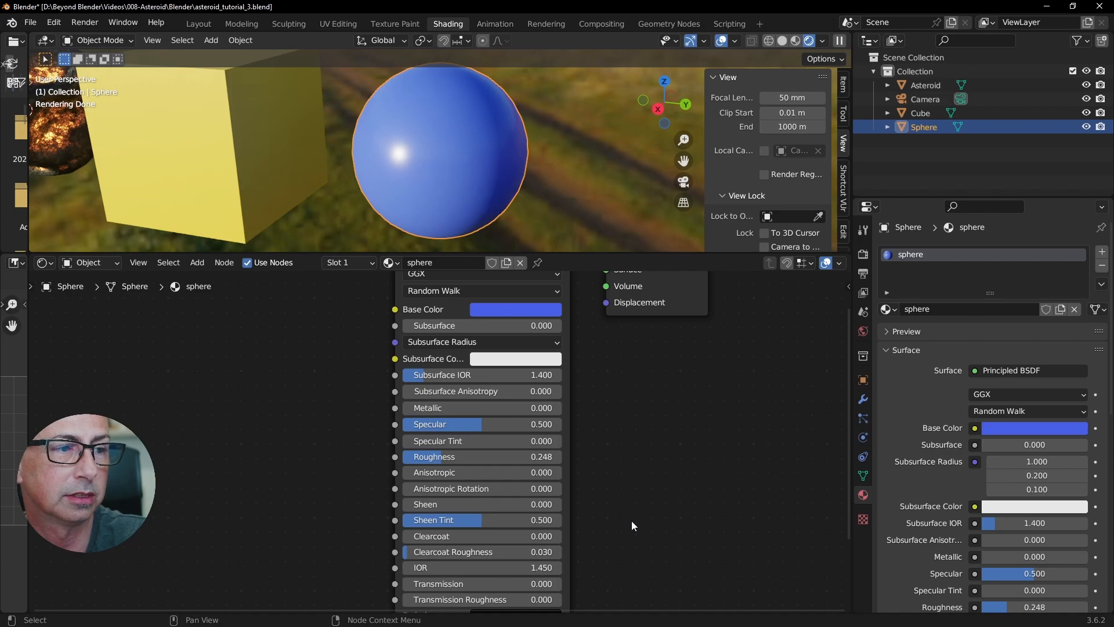
Enlarge the 3D viewport above the node editor and bring the upper part of the Principled BSDF node into view
middle_drag(632, 520, 635, 450)
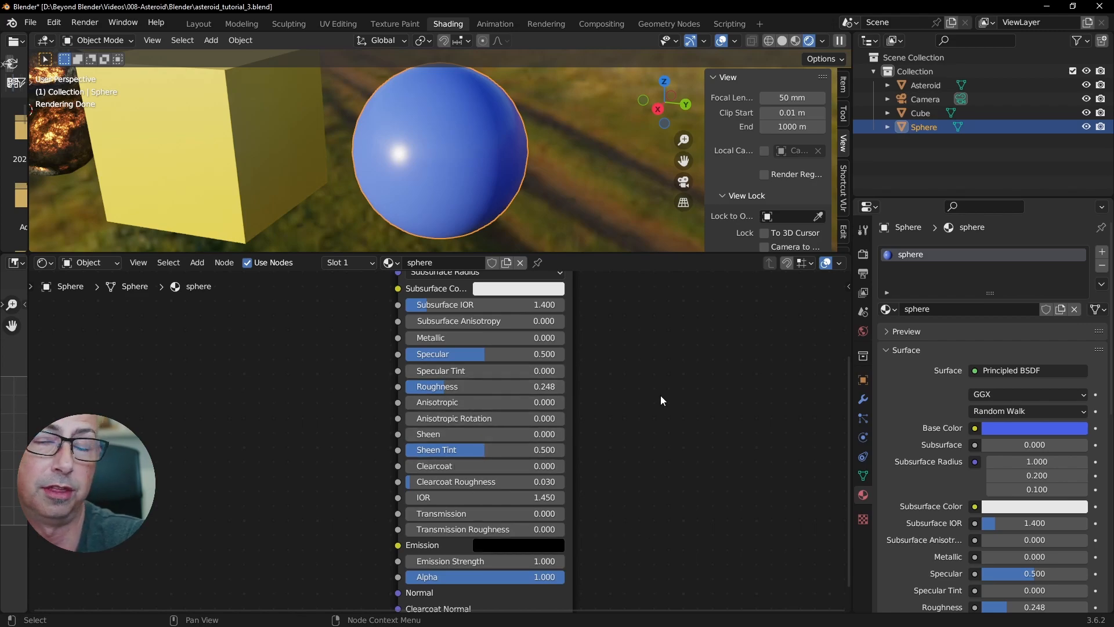
middle_drag(663, 389, 668, 415)
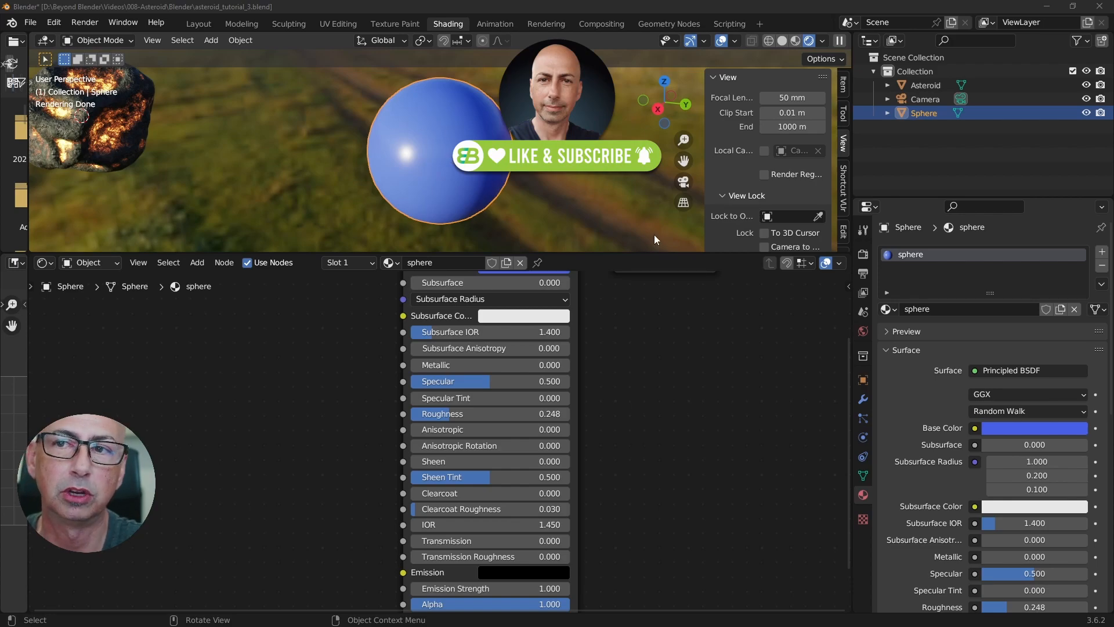
drag(631, 254, 629, 313)
shift+scroll(493, 426, up, 2)
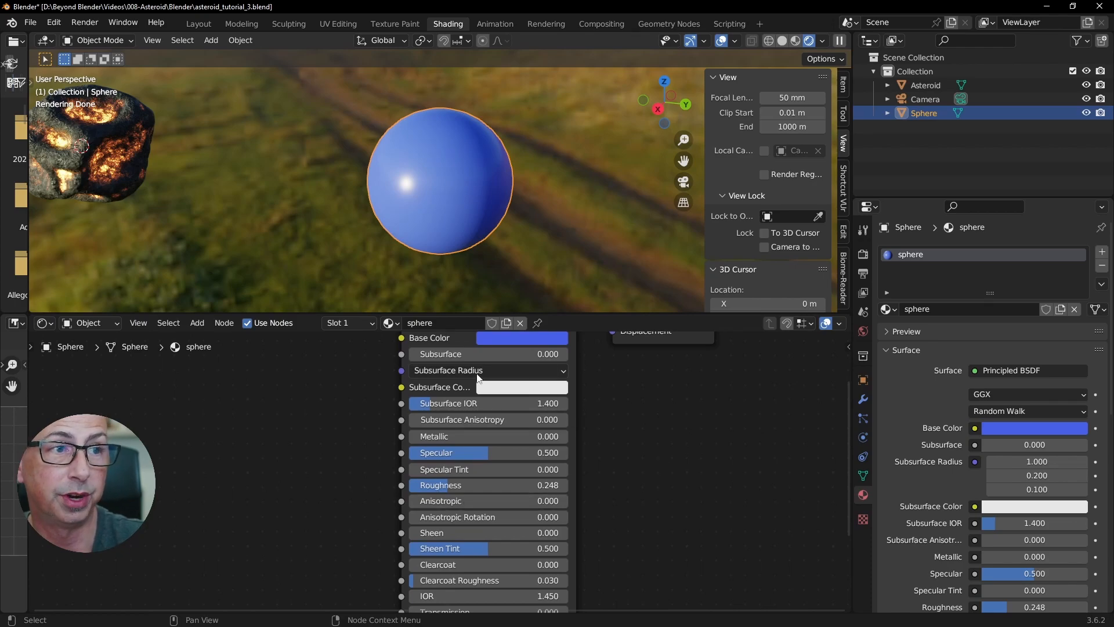
shift+scroll(505, 376, up, 5)
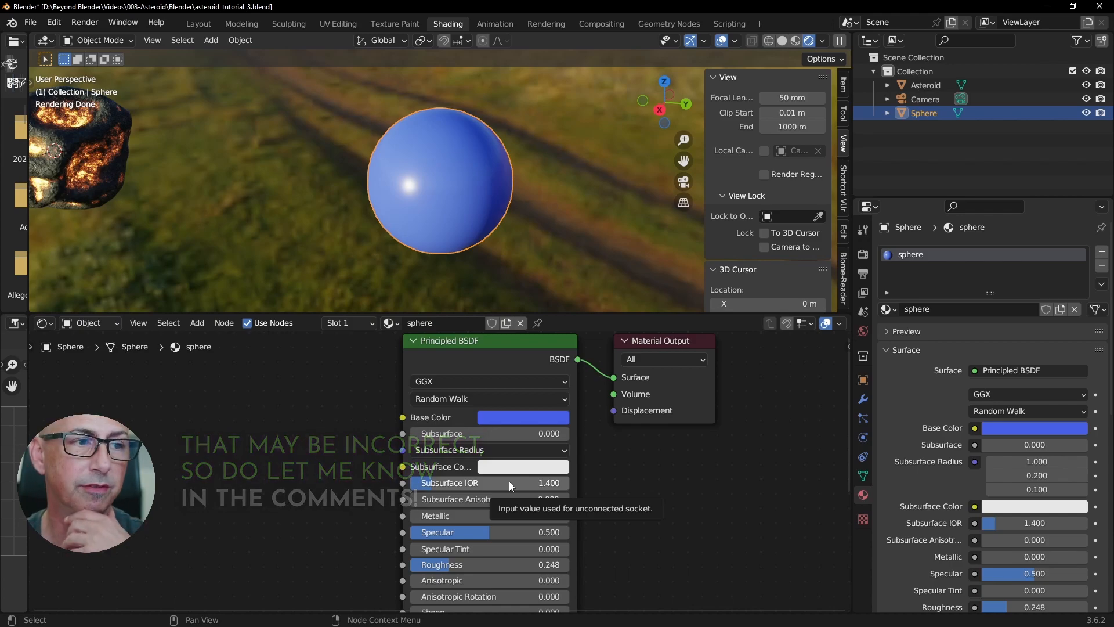
Set the sphere material's Metallic value to 1 in the Principled BSDF node
click(436, 514)
text(1)
key(Return)
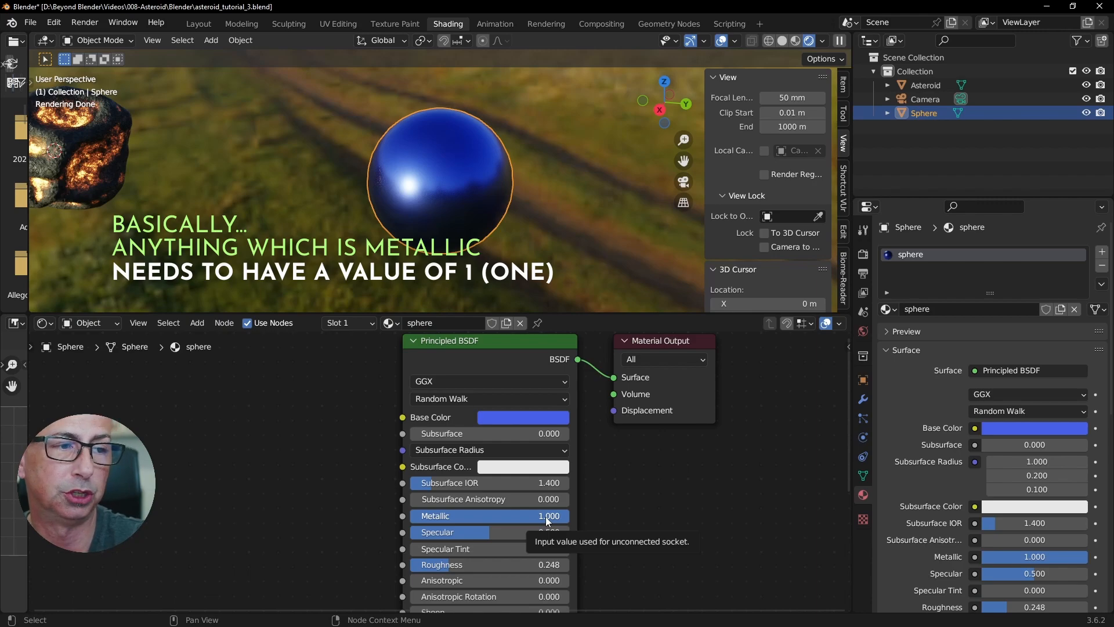
Compare non-metal and metal looks by switching the sphere's Metallic value to 0, back to 1, and finally to 0
drag(546, 517, 406, 517)
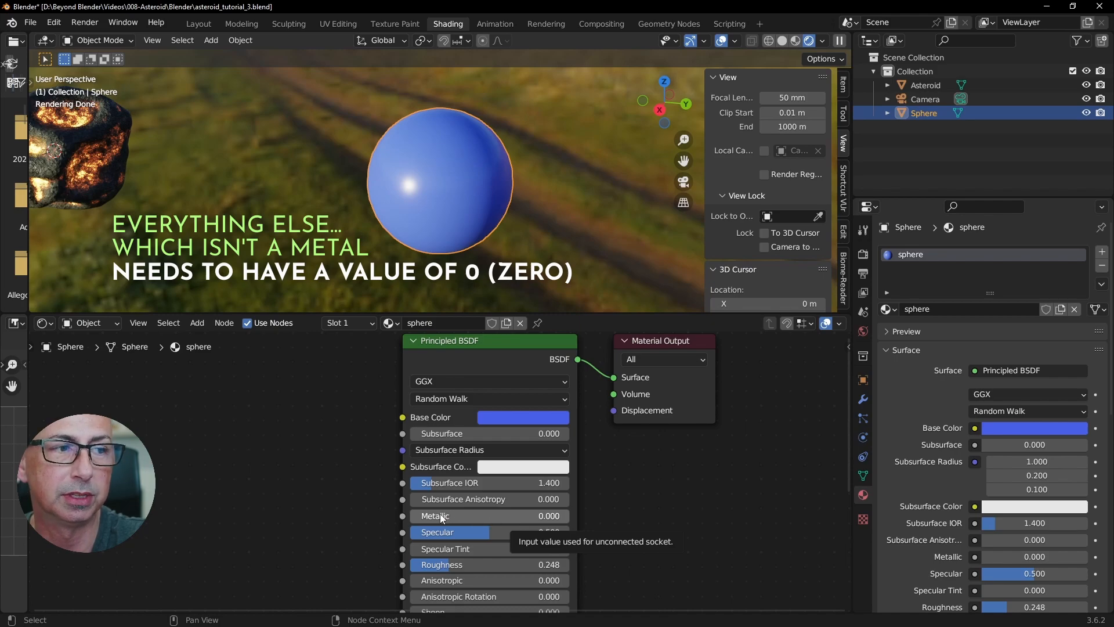
drag(440, 515, 570, 516)
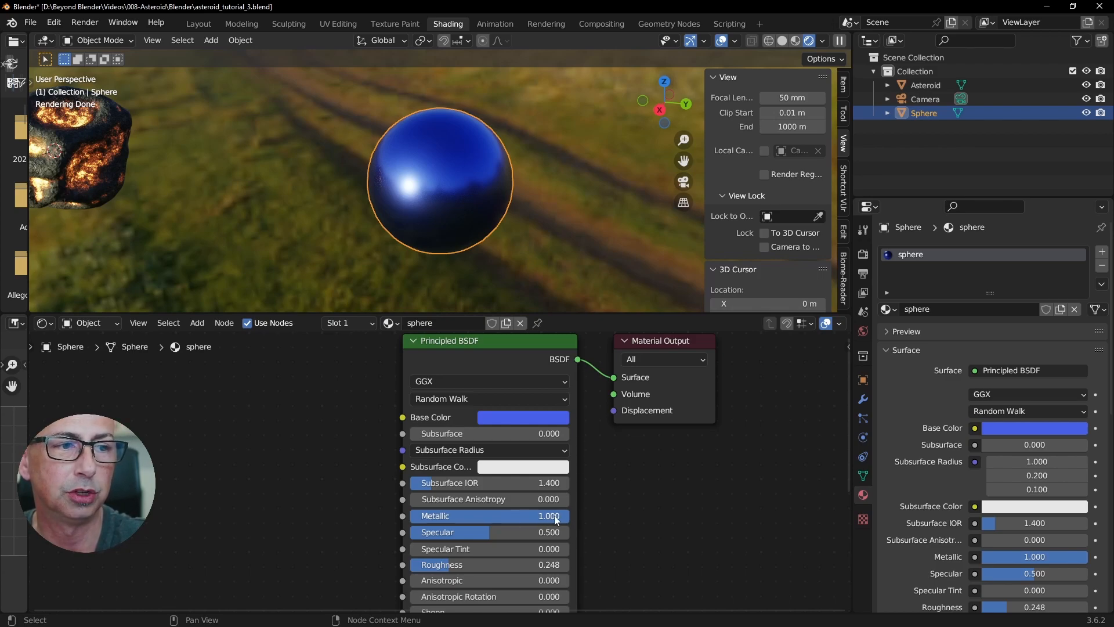
drag(567, 516, 410, 516)
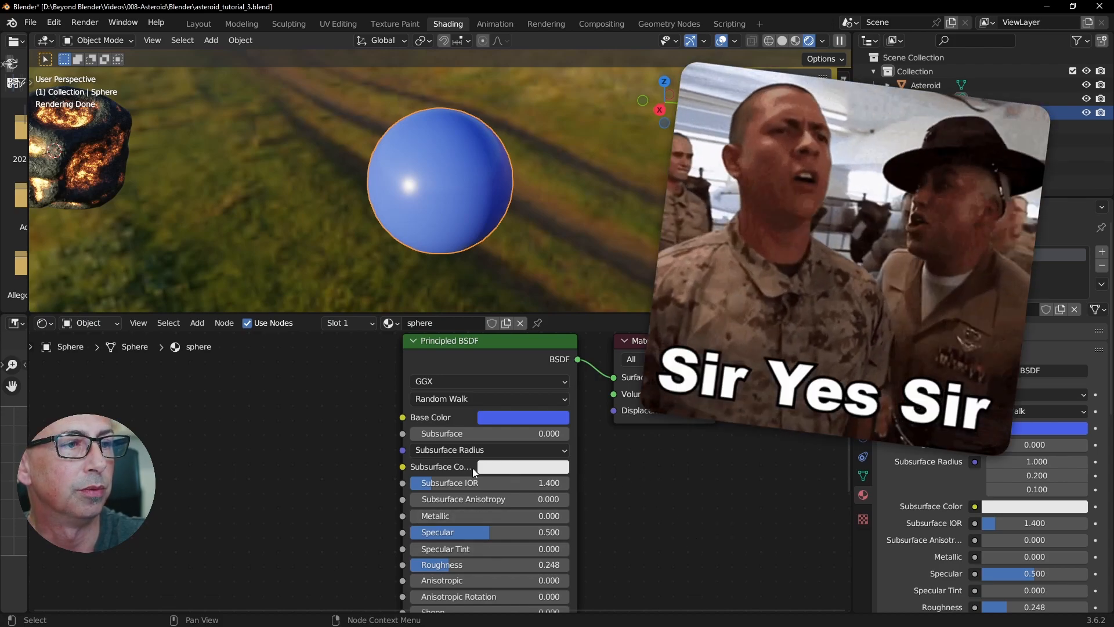
Set the sphere material's Metallic value to 1 and orbit the sphere to inspect its reflections
drag(451, 518, 615, 560)
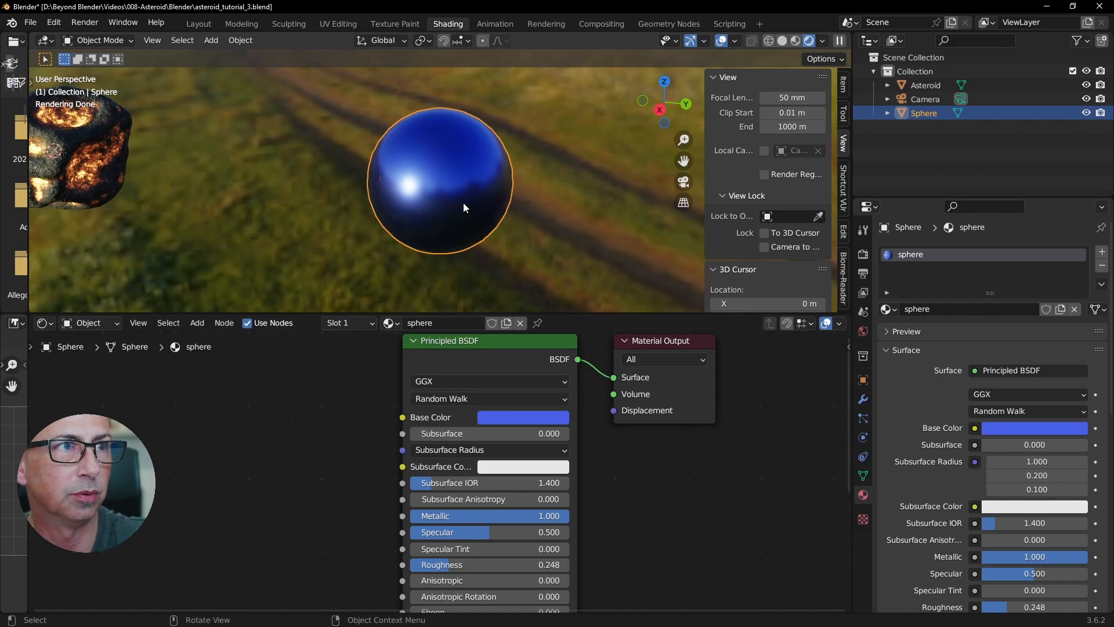
middle_drag(463, 203, 552, 176)
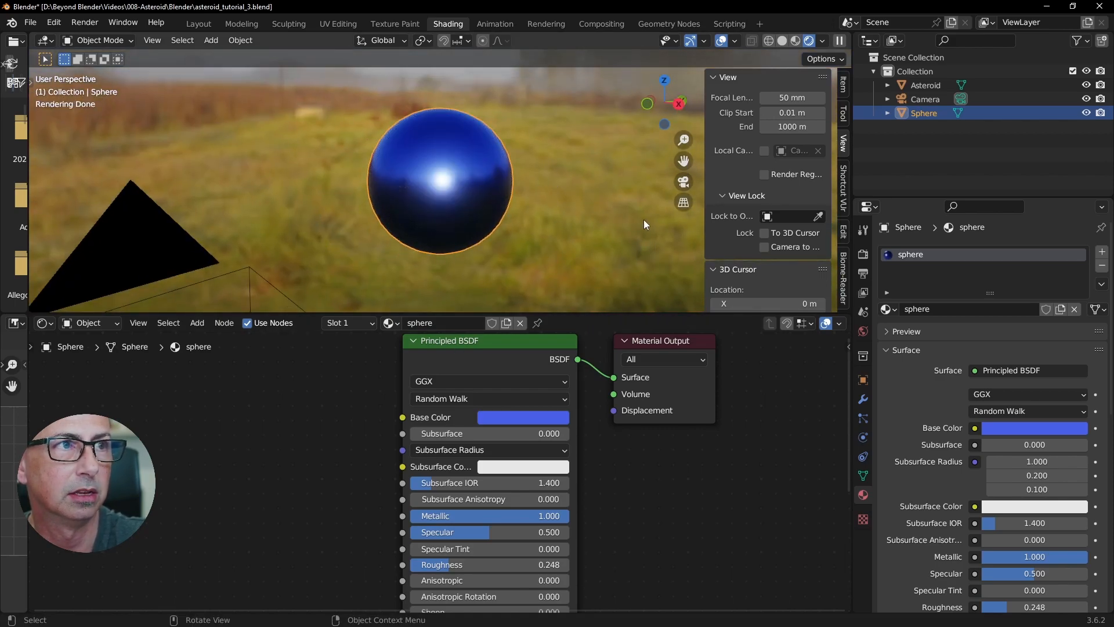
middle_drag(643, 221, 605, 221)
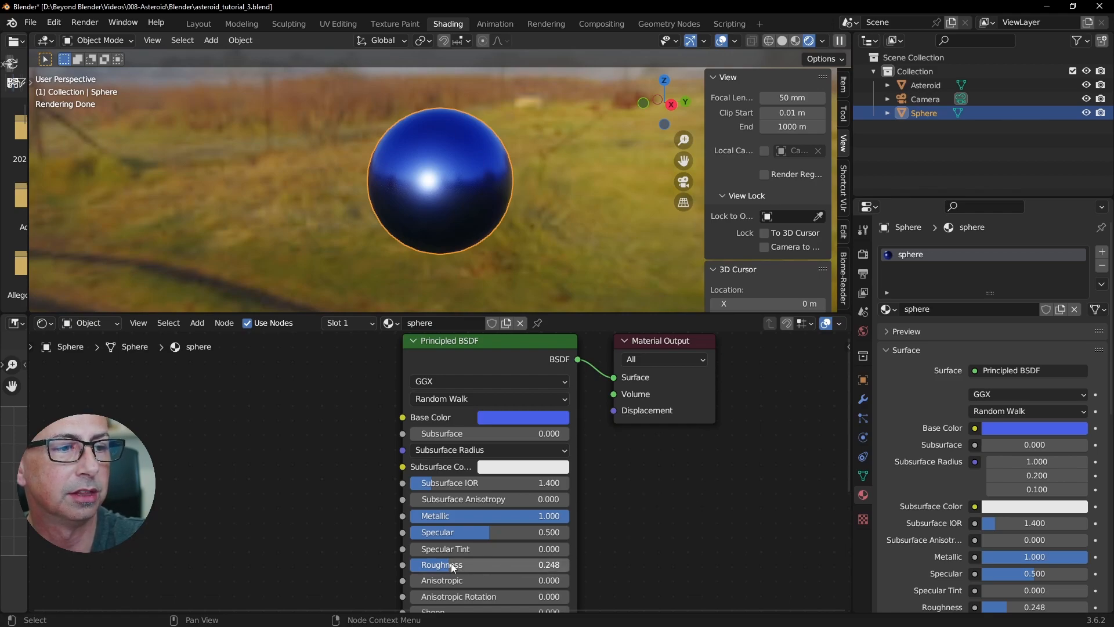
Compare metal finishes by raising the sphere's Roughness to 0.760 and higher, and finally lowering it to 0.263
drag(455, 567, 531, 566)
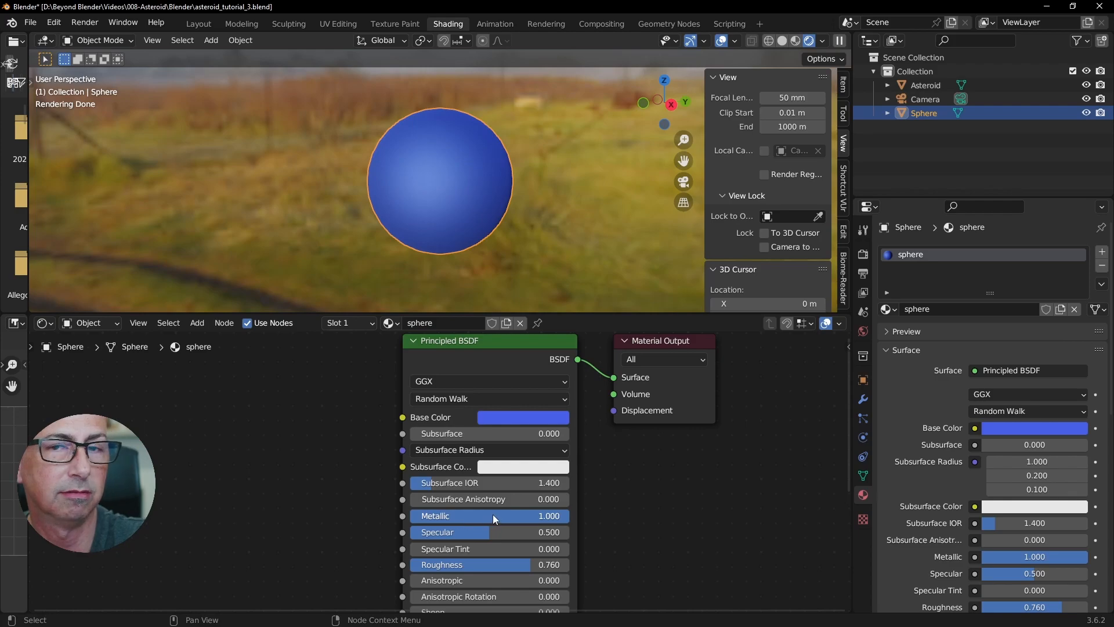
drag(538, 565, 569, 565)
middle_drag(501, 179, 528, 261)
drag(538, 565, 452, 566)
middle_drag(513, 263, 540, 201)
click(541, 201)
scroll(479, 176, up, 2)
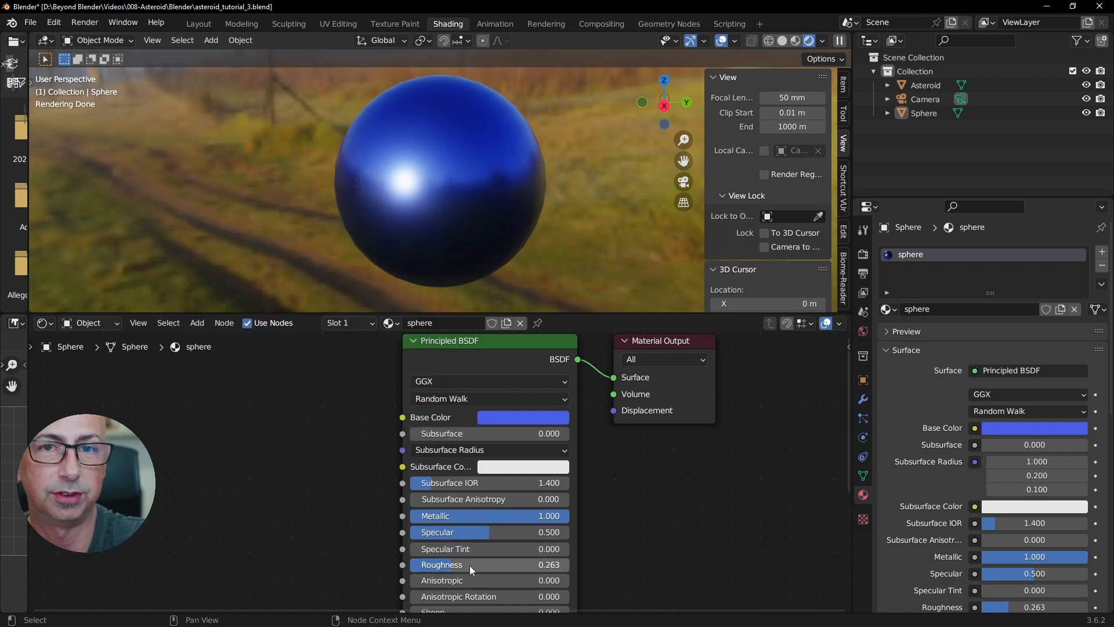
Enlarge the node editor and set the sphere material's Roughness to 0.332 in the Principled BSDF node
scroll(634, 530, down, 3)
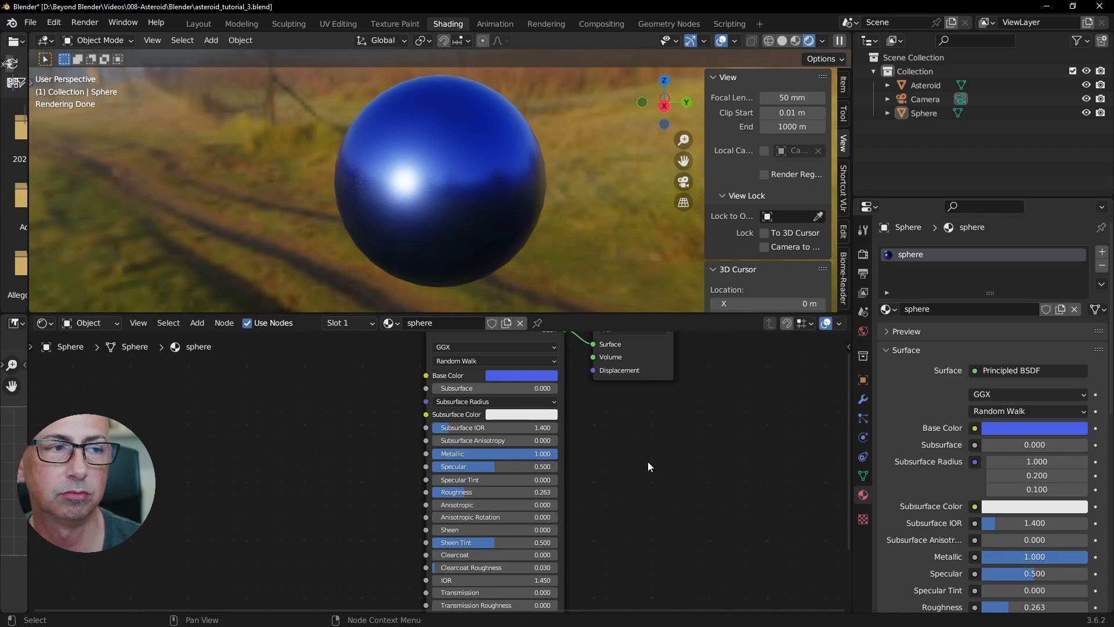
scroll(642, 456, down, 2)
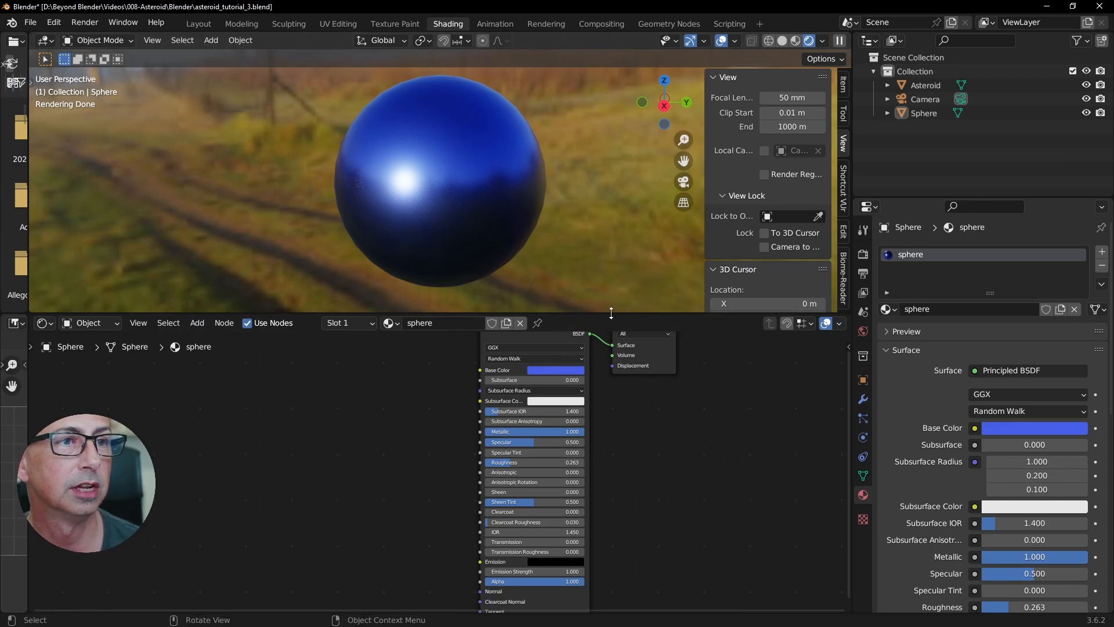
drag(611, 314, 611, 259)
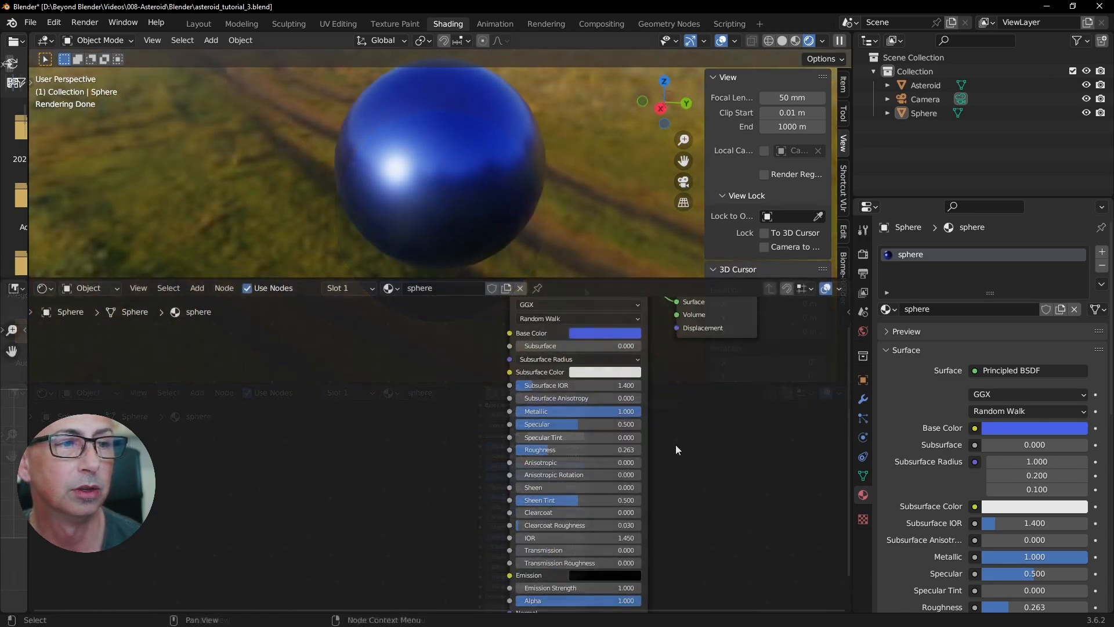
scroll(676, 445, up, 1)
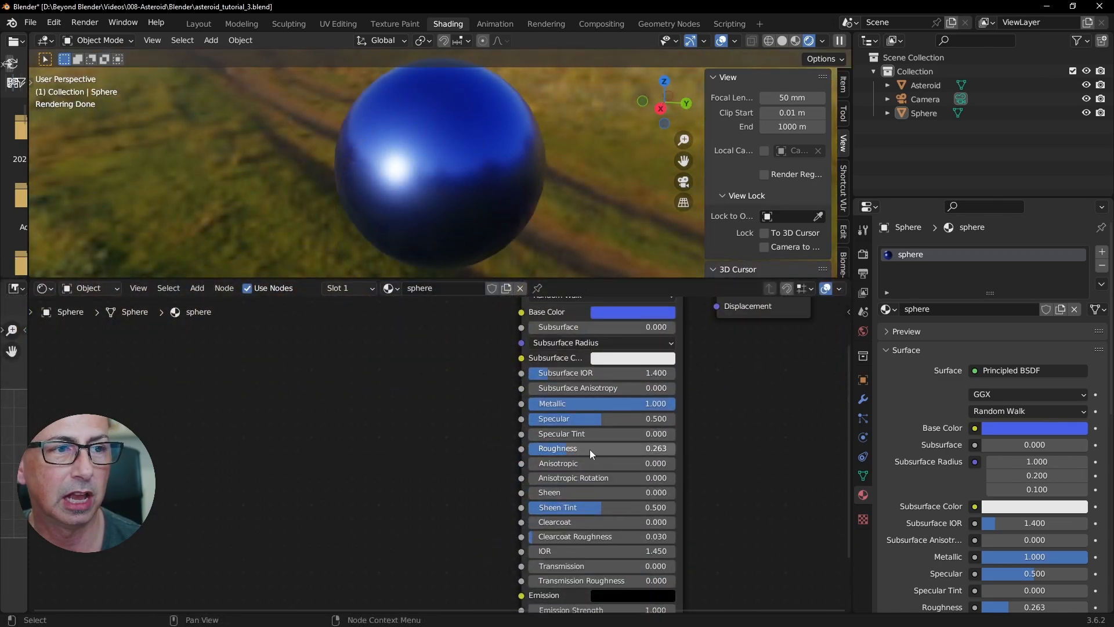
middle_drag(667, 343, 610, 390)
middle_drag(691, 432, 692, 402)
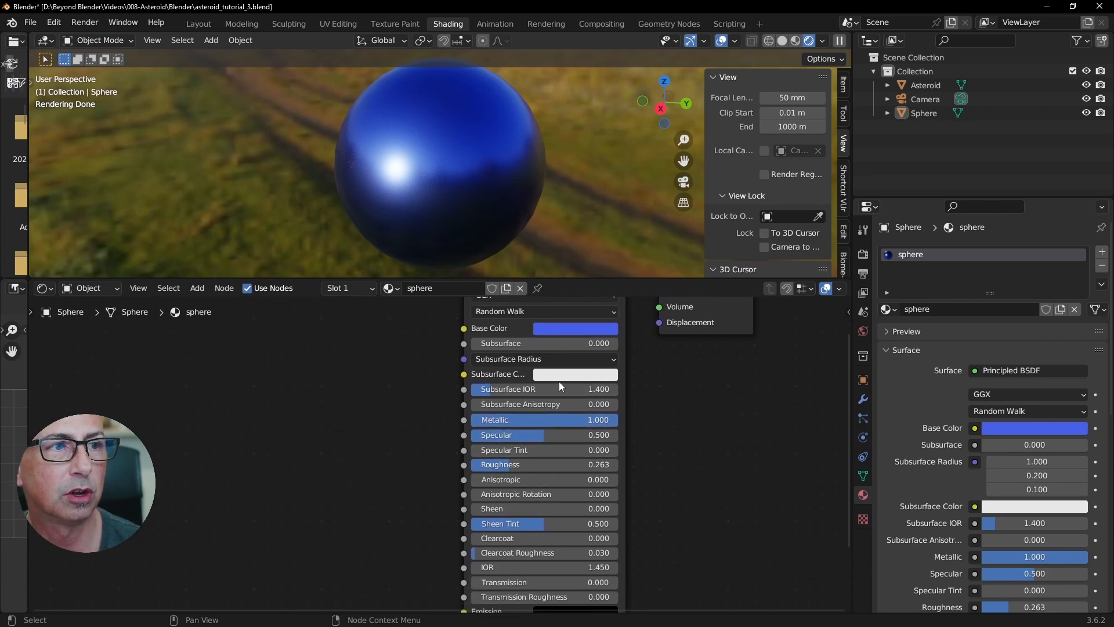
middle_drag(556, 380, 570, 387)
drag(535, 468, 545, 471)
Enlarge the node editor further and move the Principled BSDF node slightly away from the Material Output node
scroll(694, 465, down, 1)
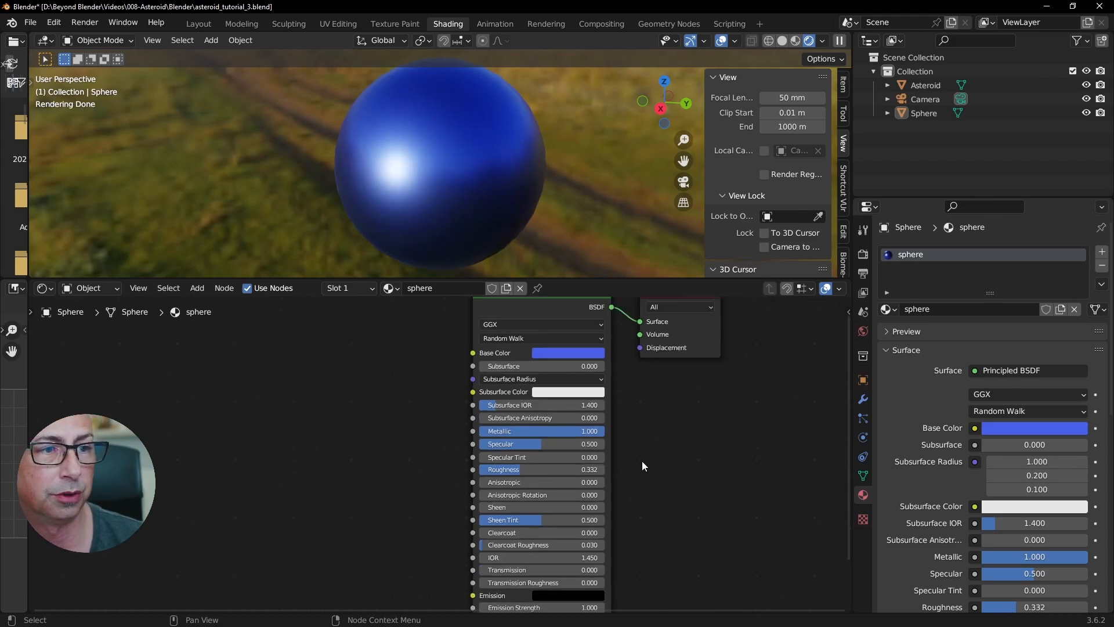
middle_drag(591, 465, 653, 440)
scroll(418, 452, down, 3)
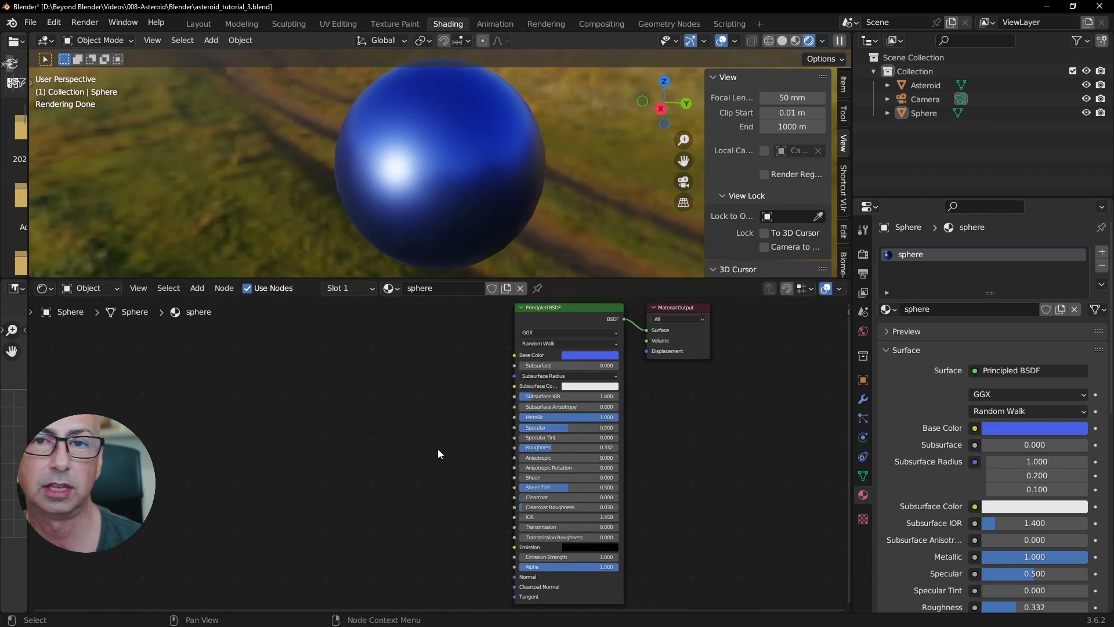
scroll(437, 448, down, 1)
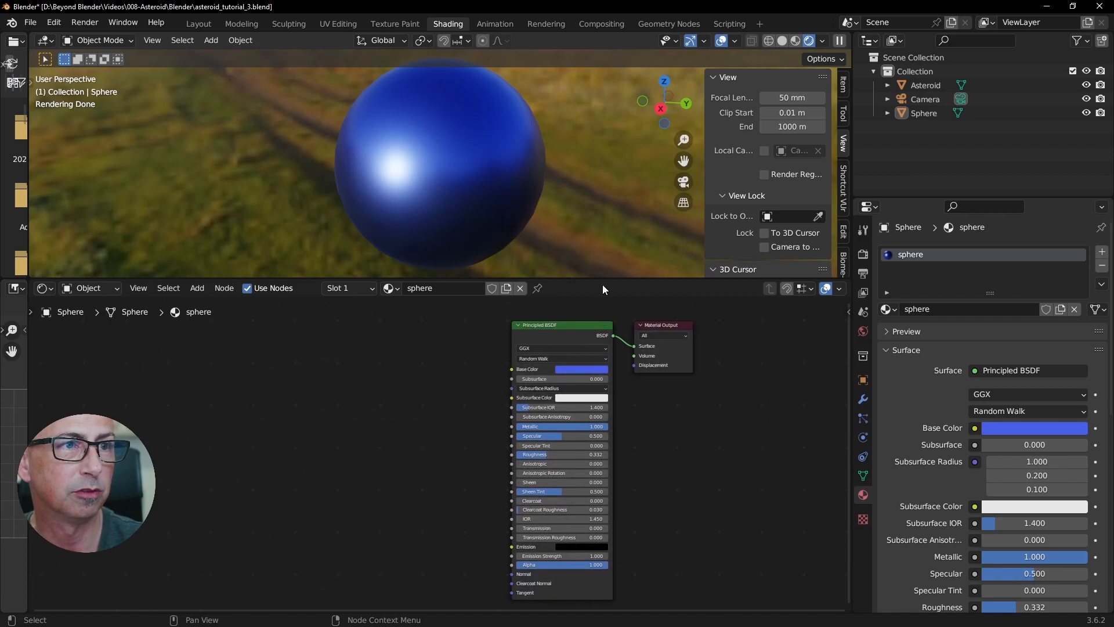
drag(602, 279, 602, 246)
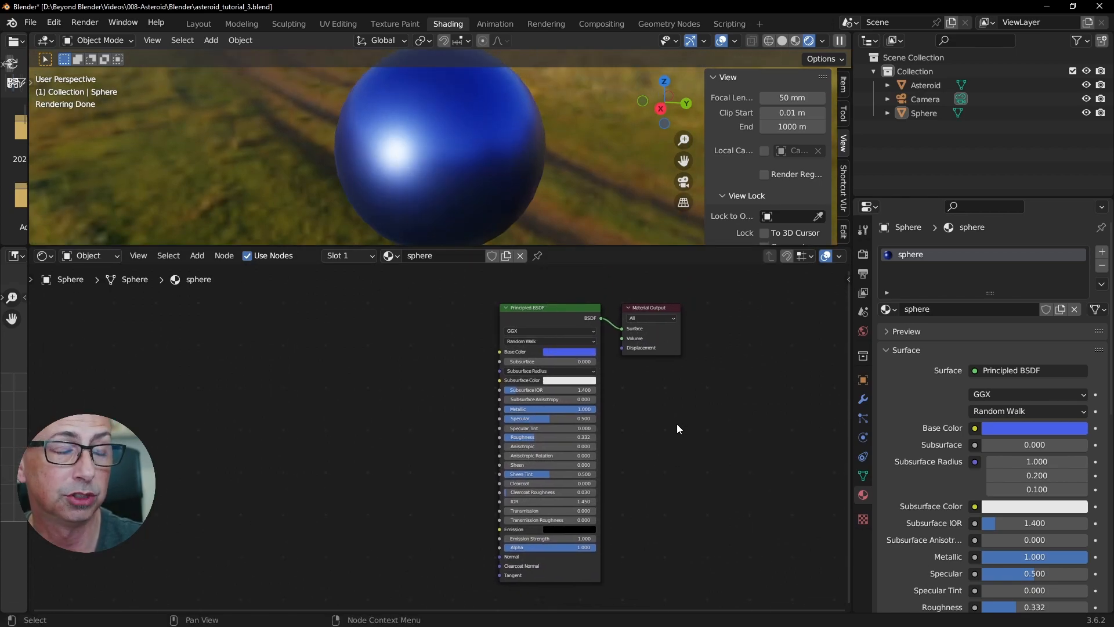
middle_drag(653, 425, 669, 423)
drag(566, 310, 551, 303)
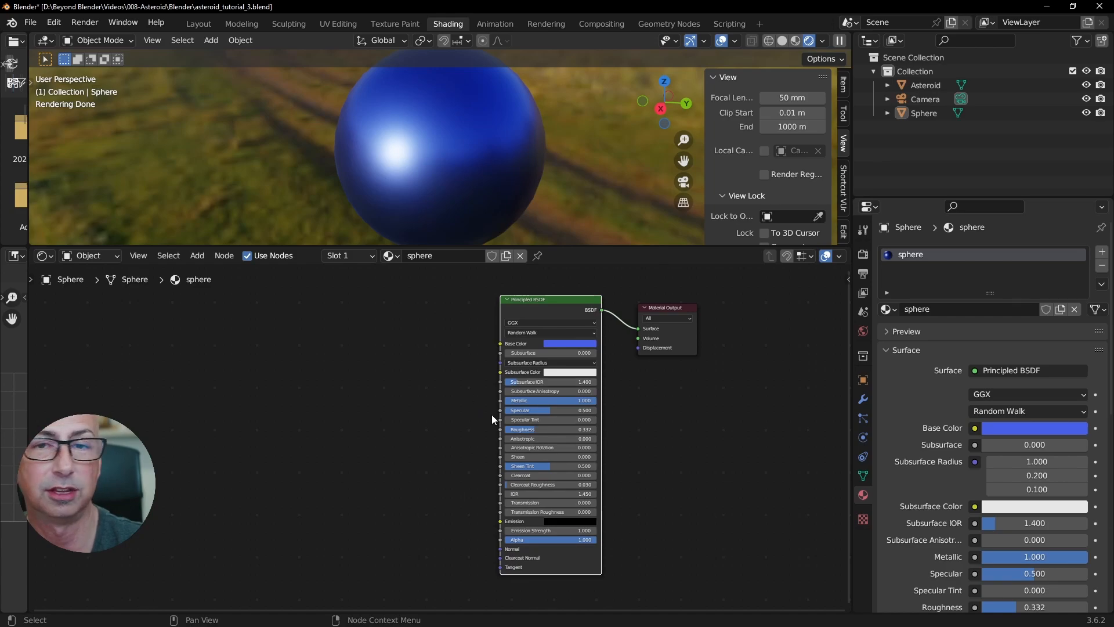
click(722, 457)
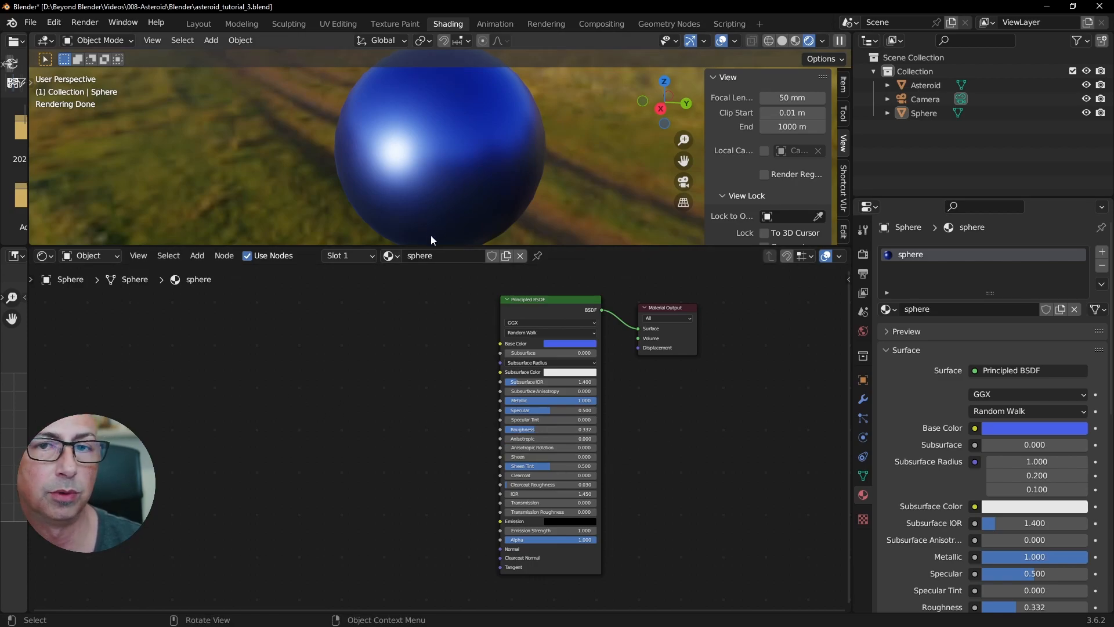
Add a Noise Texture node in the empty space on the input side of the Principled BSDF node
mouse_move(478, 193)
middle_down()
mouse_move(449, 180)
mouse_move(469, 192)
middle_up()
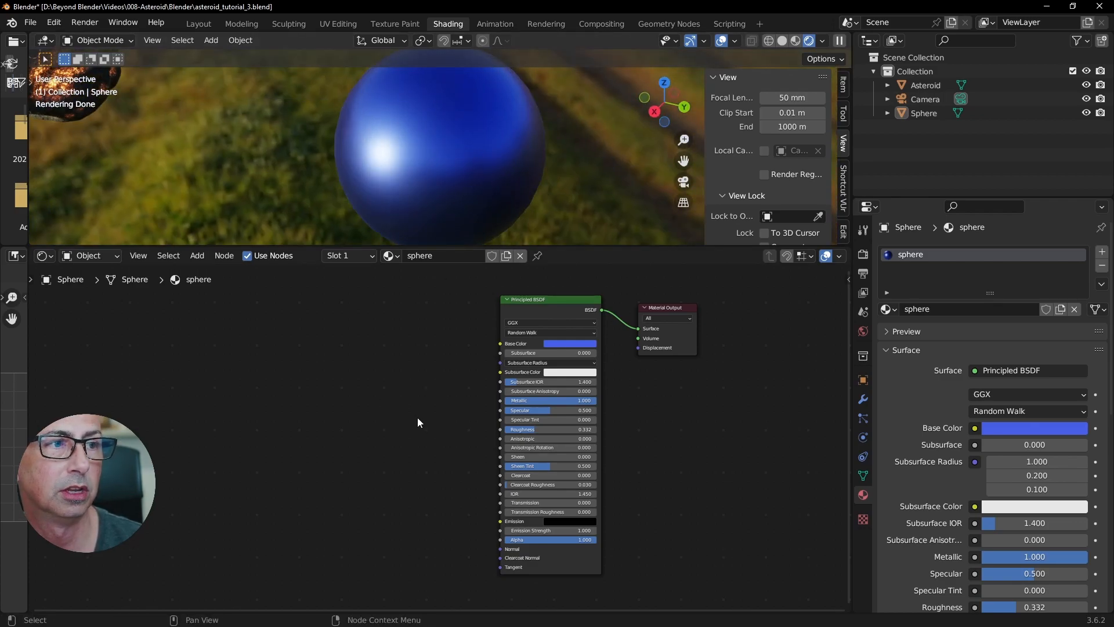
key(shift+a)
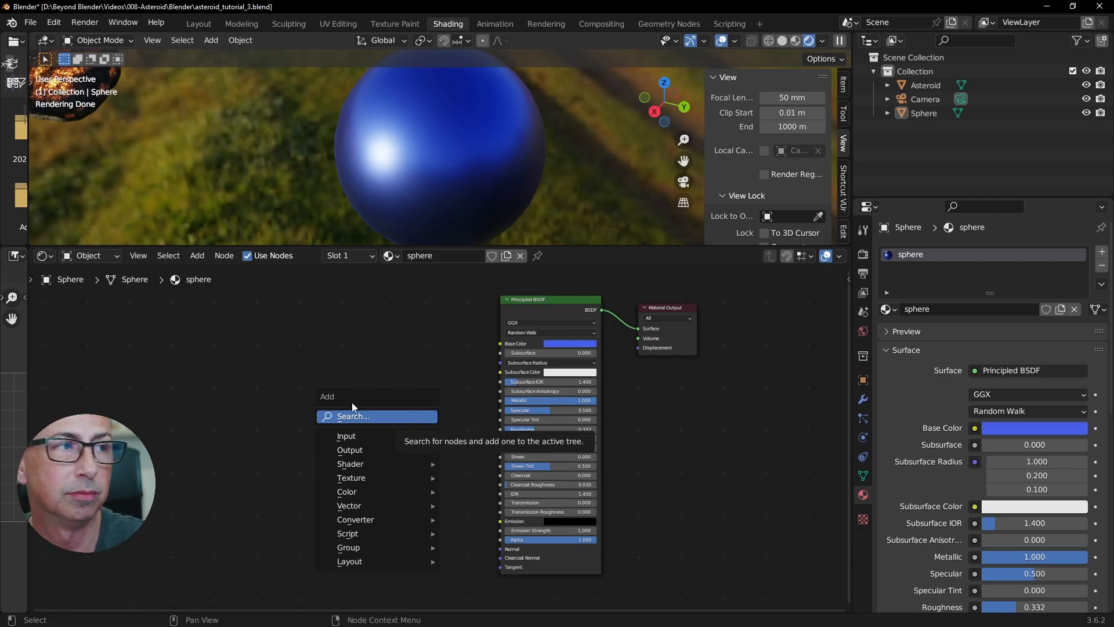
click(198, 256)
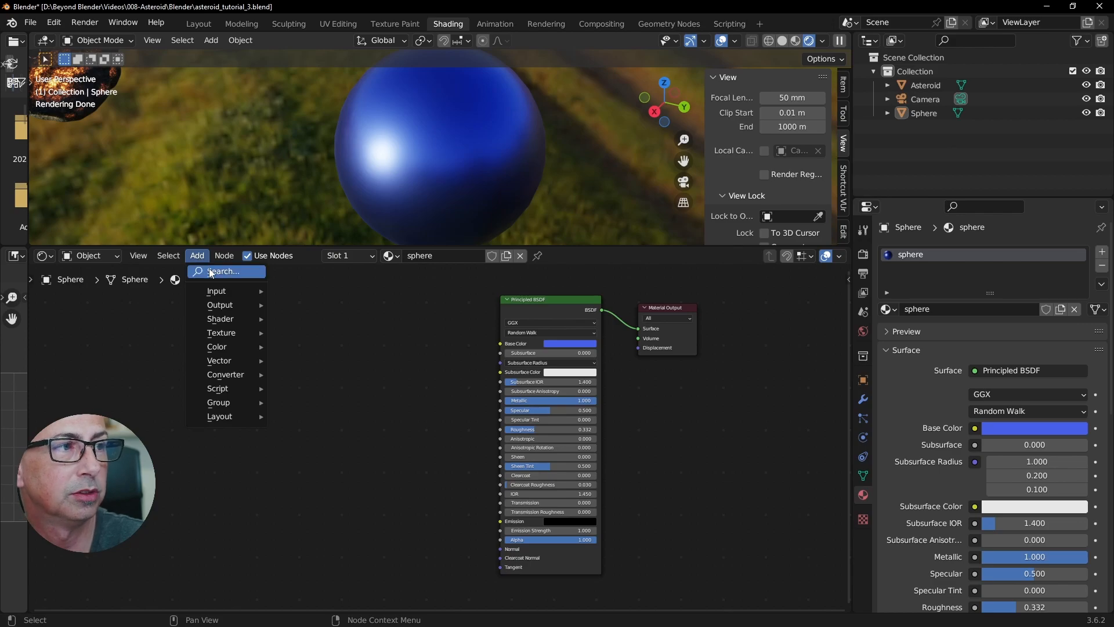
mouse_move(221, 338)
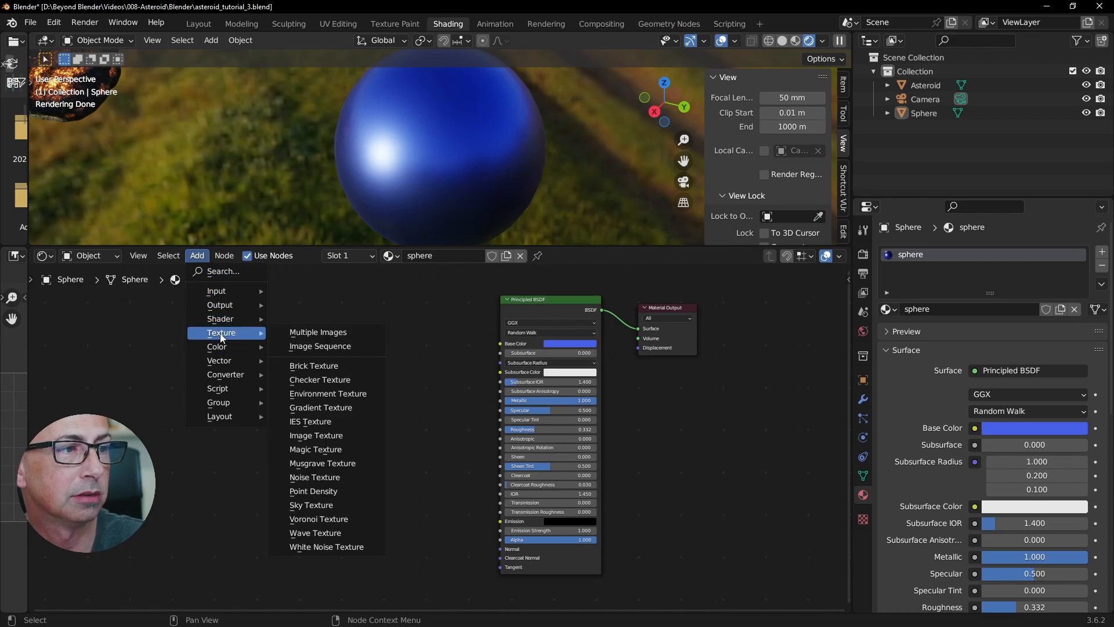
click(322, 481)
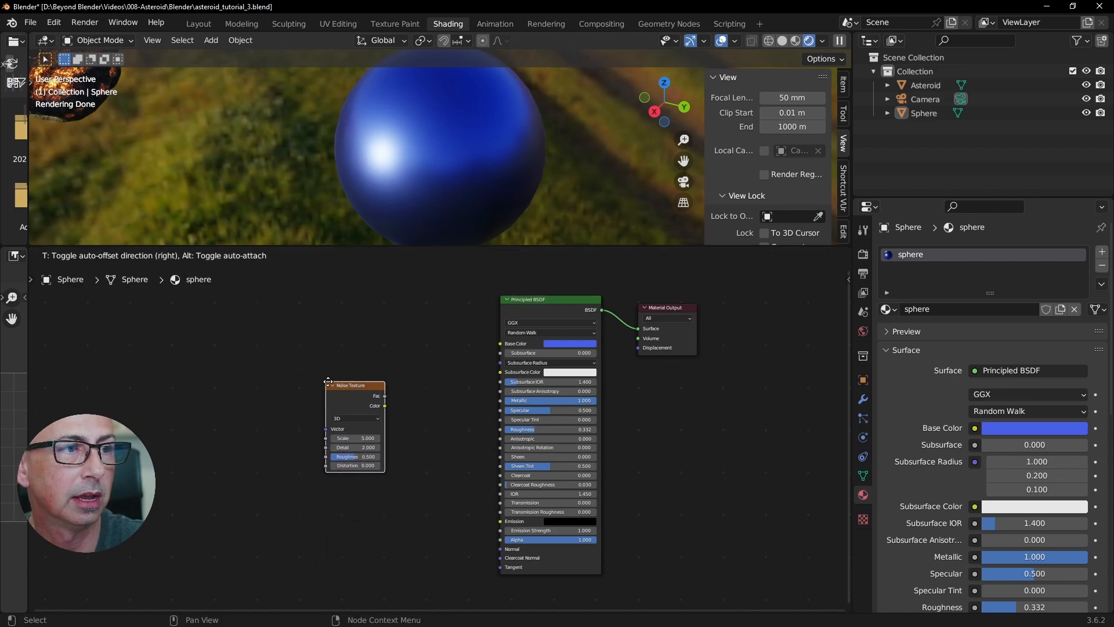
click(317, 398)
Reposition the Noise Texture node closer to the Principled BSDF and shift the Principled BSDF node slightly
scroll(409, 474, up, 2)
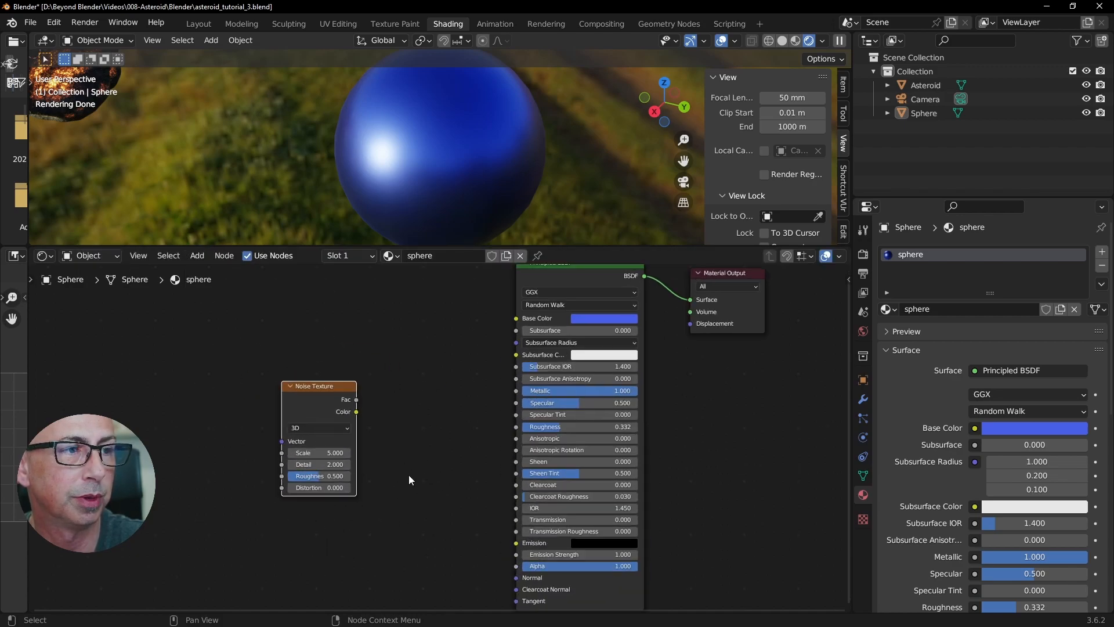
drag(294, 372, 401, 390)
middle_drag(468, 399, 394, 398)
scroll(402, 415, up, 2)
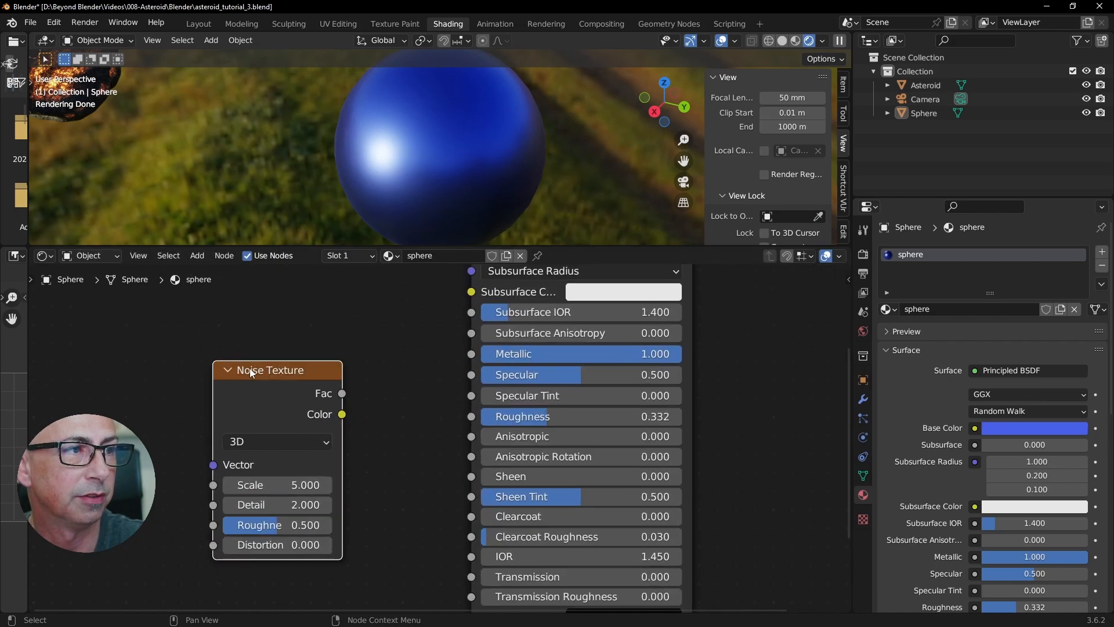
scroll(374, 389, down, 7)
middle_drag(593, 377, 599, 409)
drag(564, 290, 544, 276)
middle_drag(702, 379, 634, 460)
scroll(649, 406, up, 7)
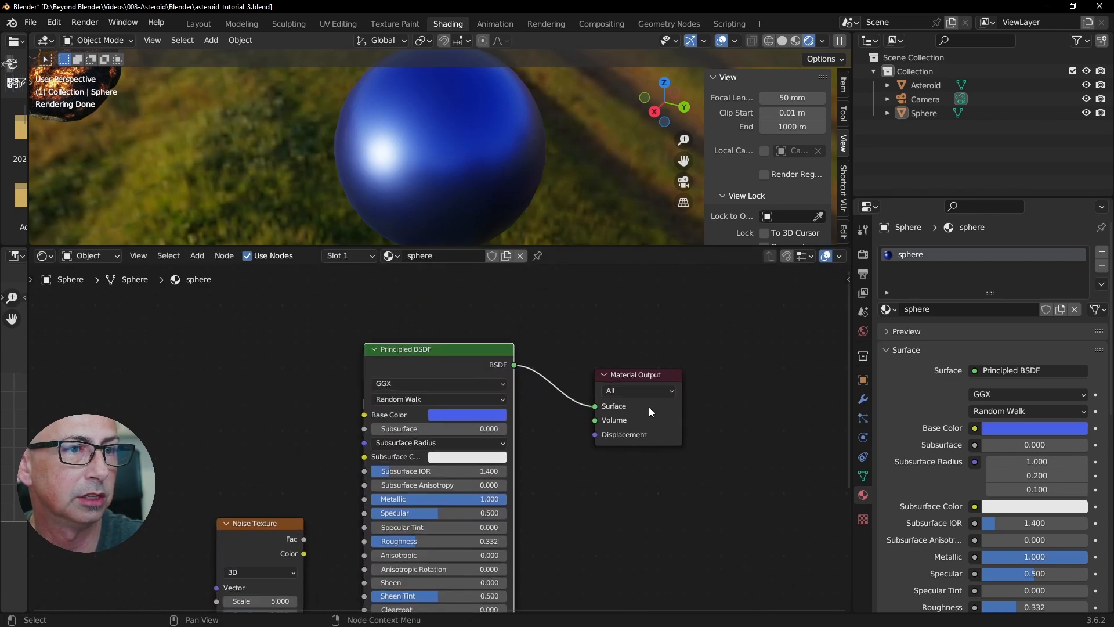
Move the Material Output node farther from the Principled BSDF and disconnect the link to its Surface input
middle_drag(738, 431, 598, 454)
drag(599, 369, 691, 340)
drag(596, 393, 509, 412)
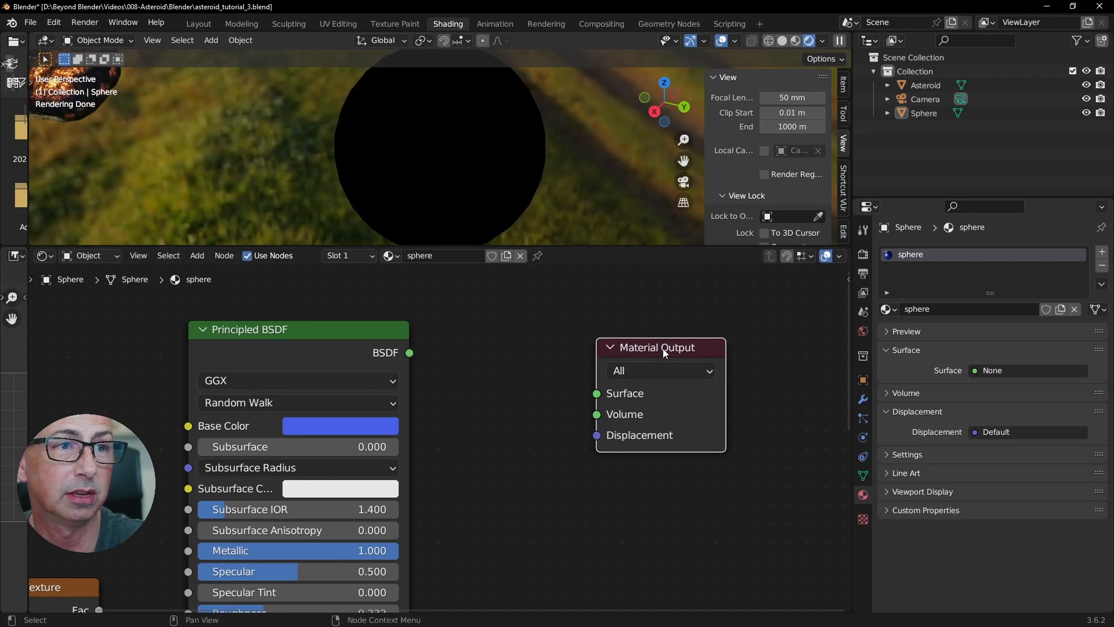
drag(662, 349, 634, 354)
scroll(374, 124, down, 3)
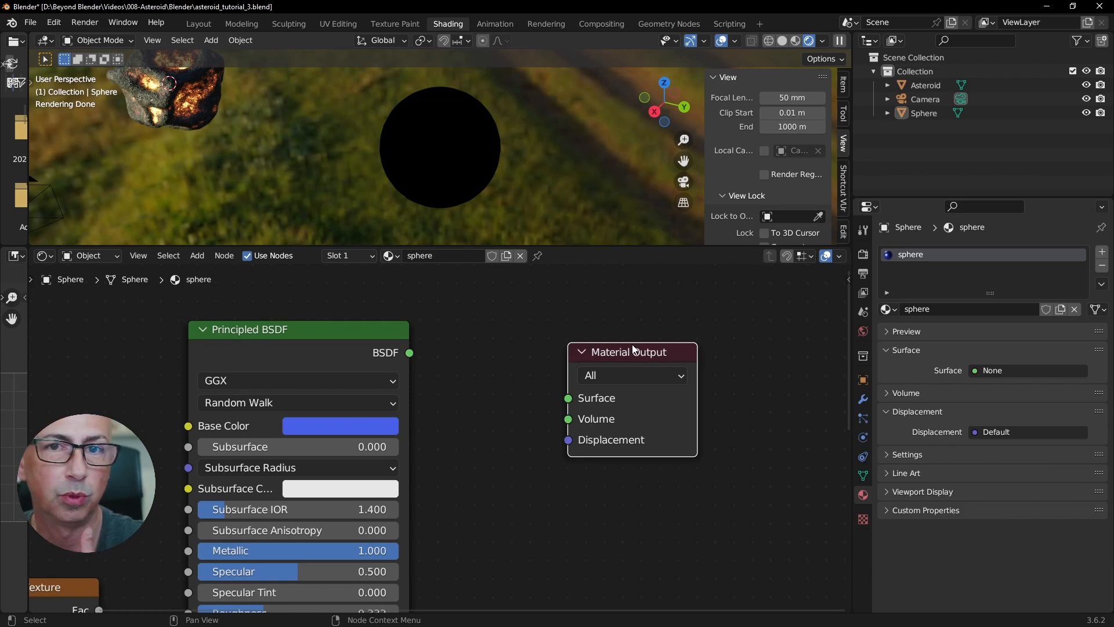
Reconnect the Principled BSDF output to the Material Output's Surface input and select the sphere
drag(410, 352, 574, 401)
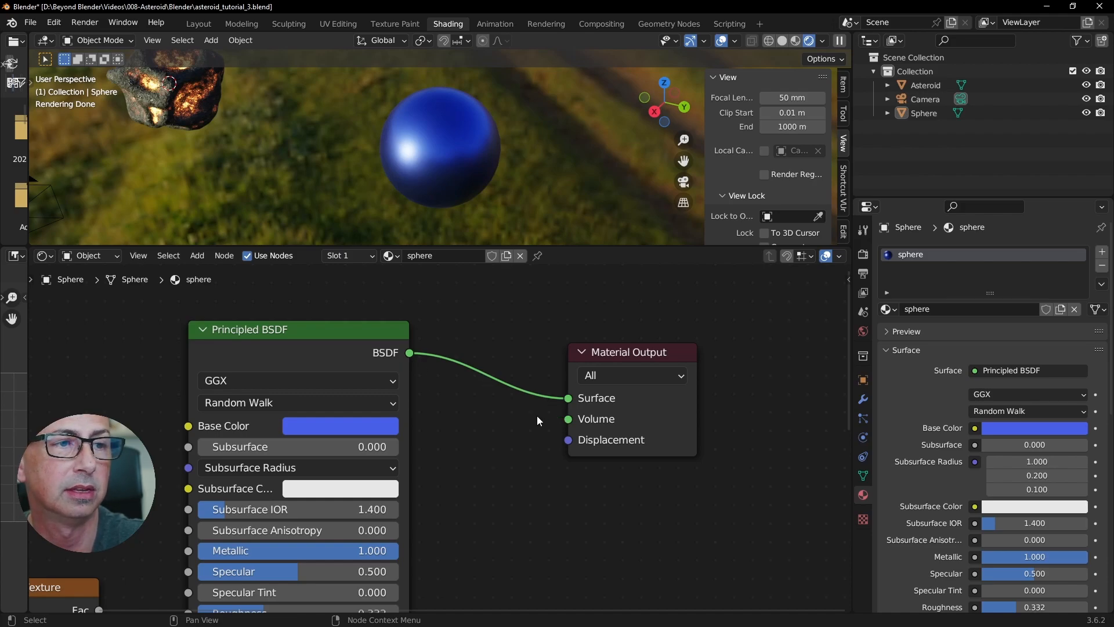
click(431, 134)
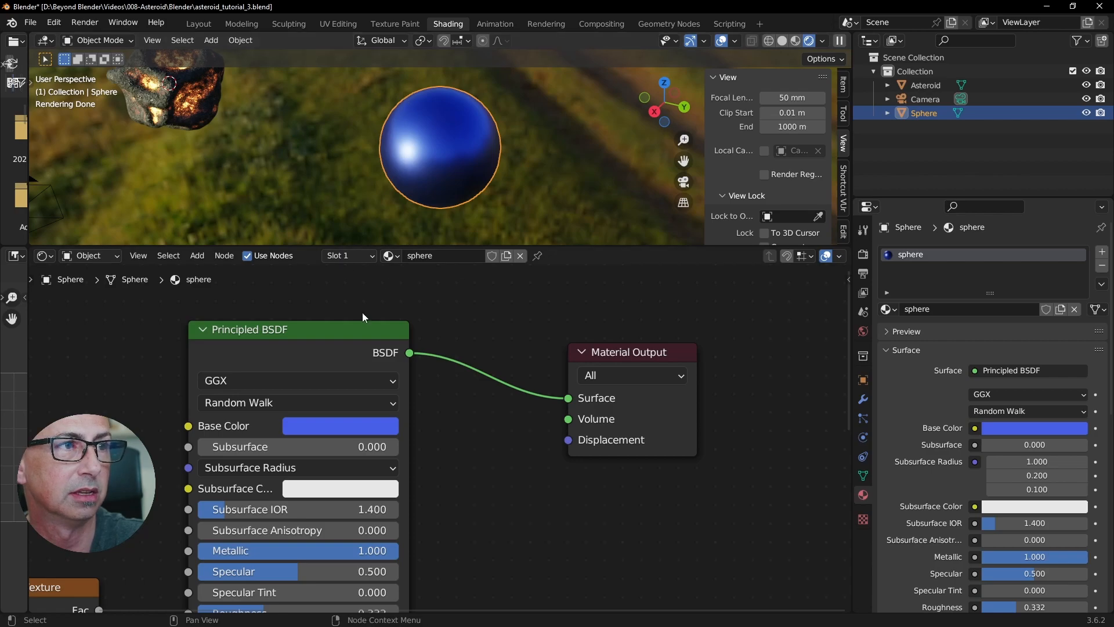
middle_drag(517, 448, 633, 434)
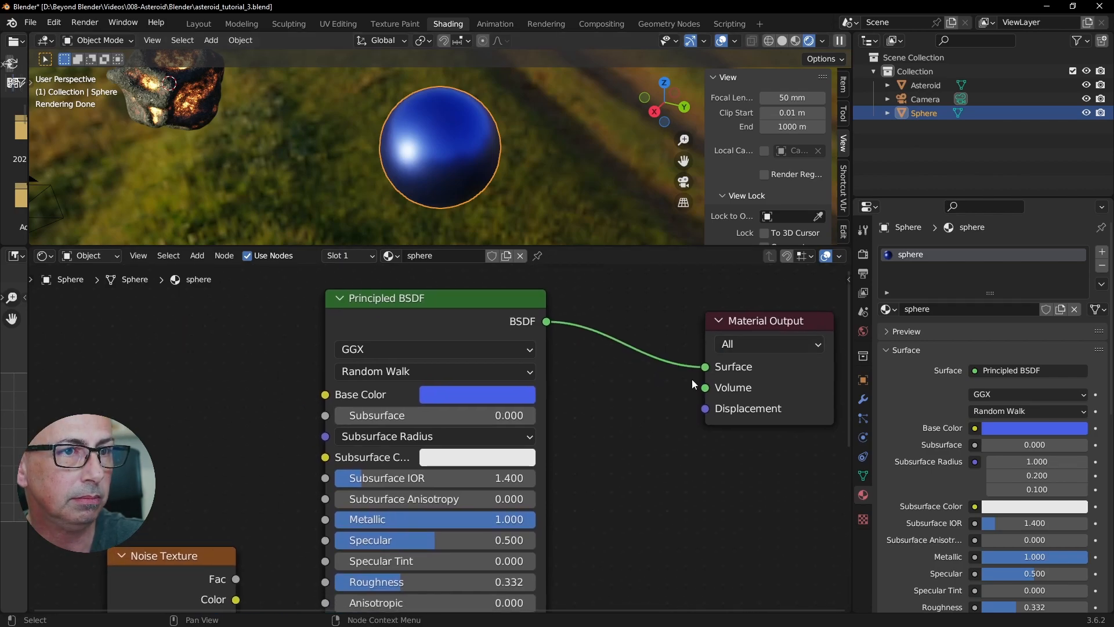
scroll(681, 463, down, 4)
middle_drag(646, 473, 697, 444)
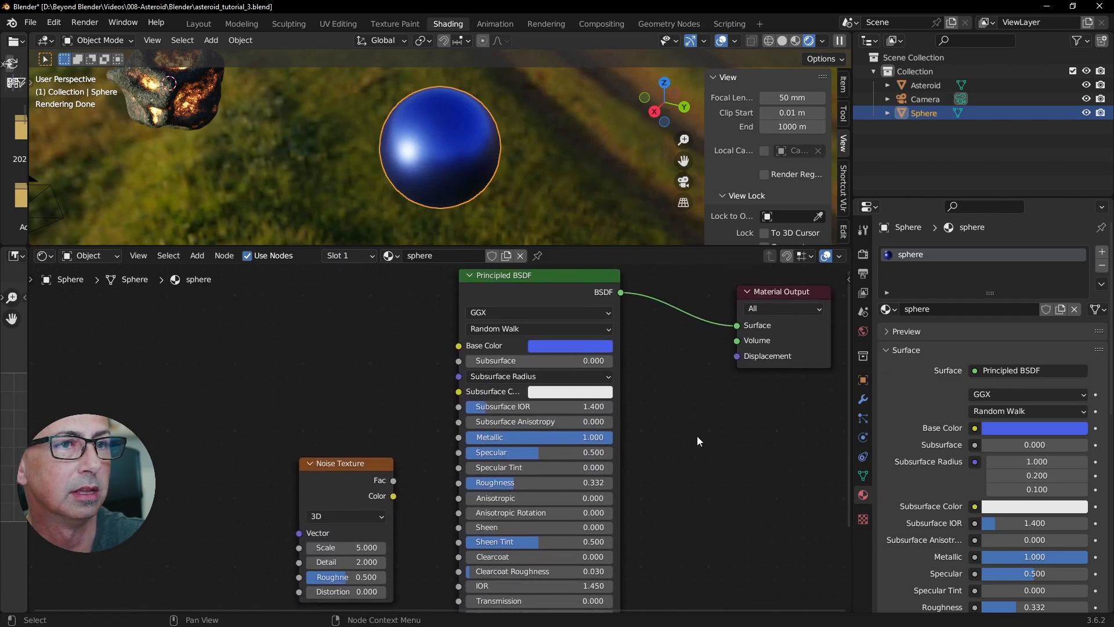
Spread the nodes out by moving the Principled BSDF toward the Material Output and the Noise Texture away from it
drag(531, 279, 549, 293)
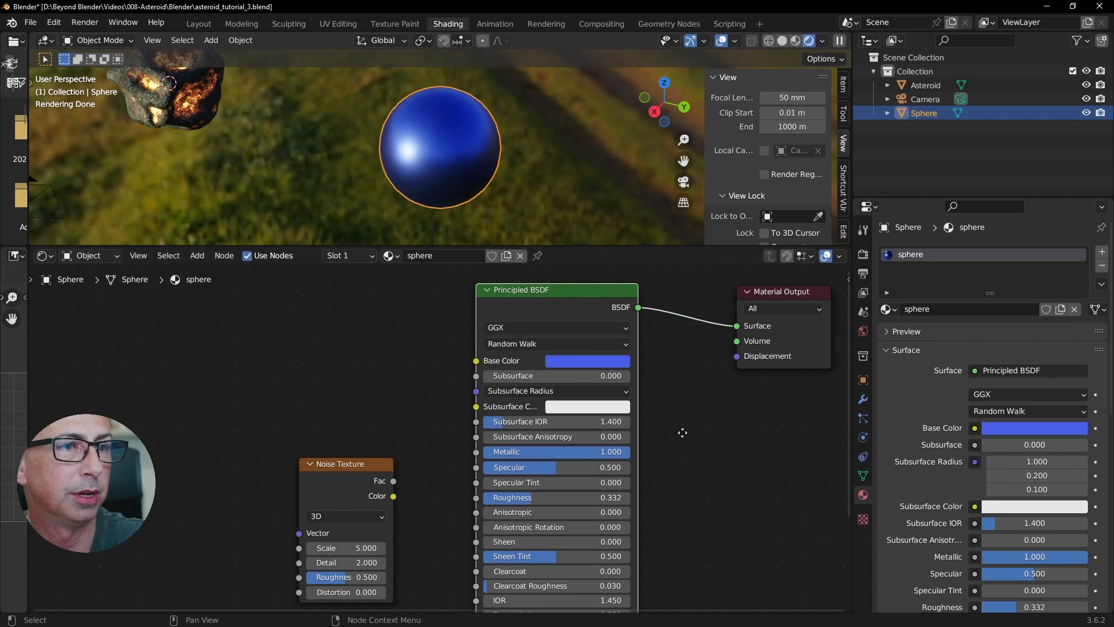
middle_drag(423, 490, 436, 429)
click(359, 400)
middle_drag(359, 400, 349, 390)
drag(350, 390, 336, 370)
scroll(518, 204, up, 4)
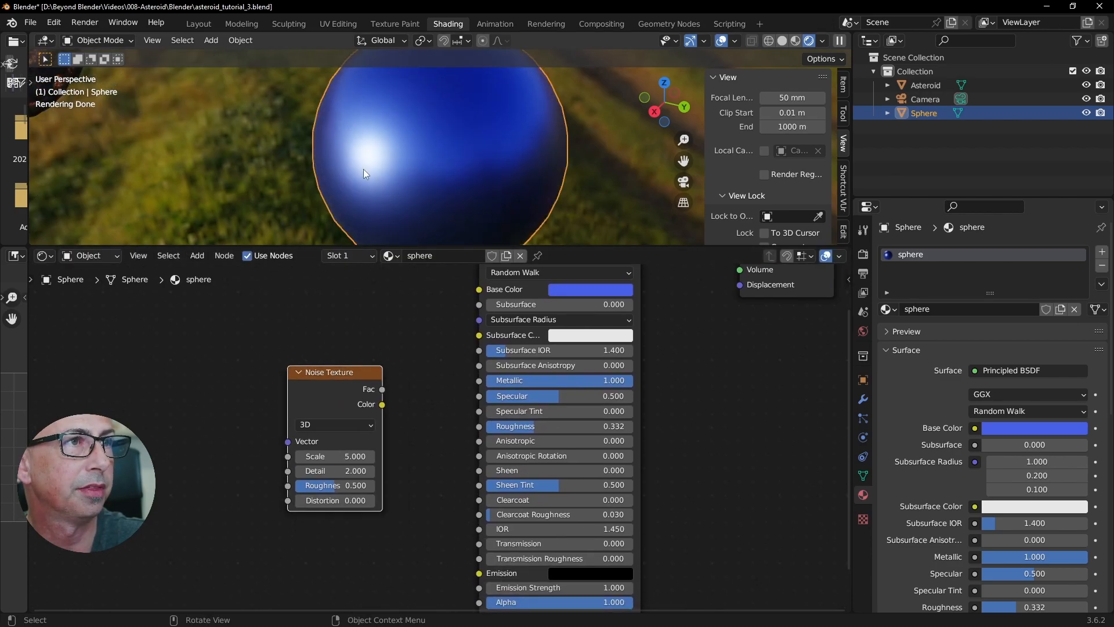
drag(337, 372, 254, 382)
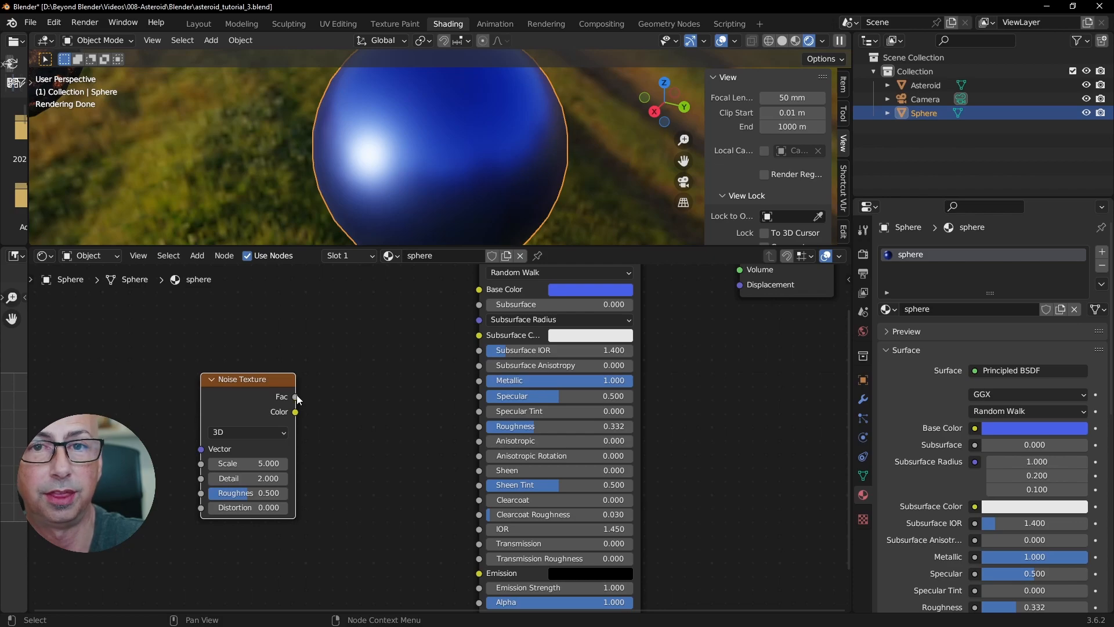
Connect the Noise Texture's Color output to the Principled BSDF's Roughness input and shift the texture node slightly outward
drag(296, 396, 334, 363)
drag(290, 397, 479, 427)
click(273, 397)
click(325, 366)
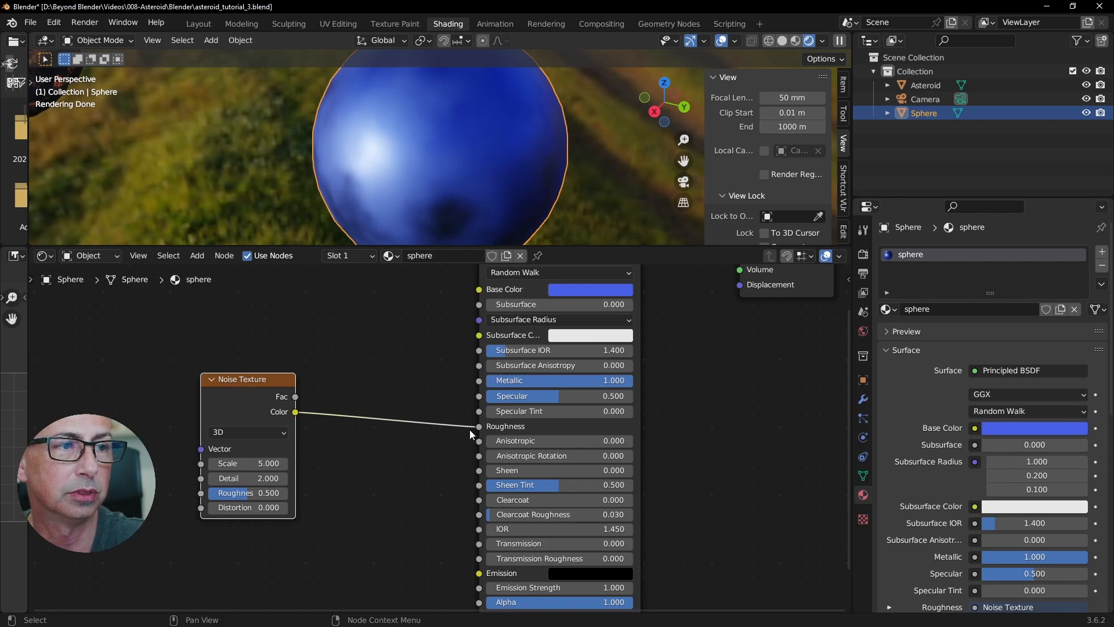
mouse_move(266, 384)
mouse_down()
mouse_move(196, 396)
mouse_move(248, 384)
mouse_up()
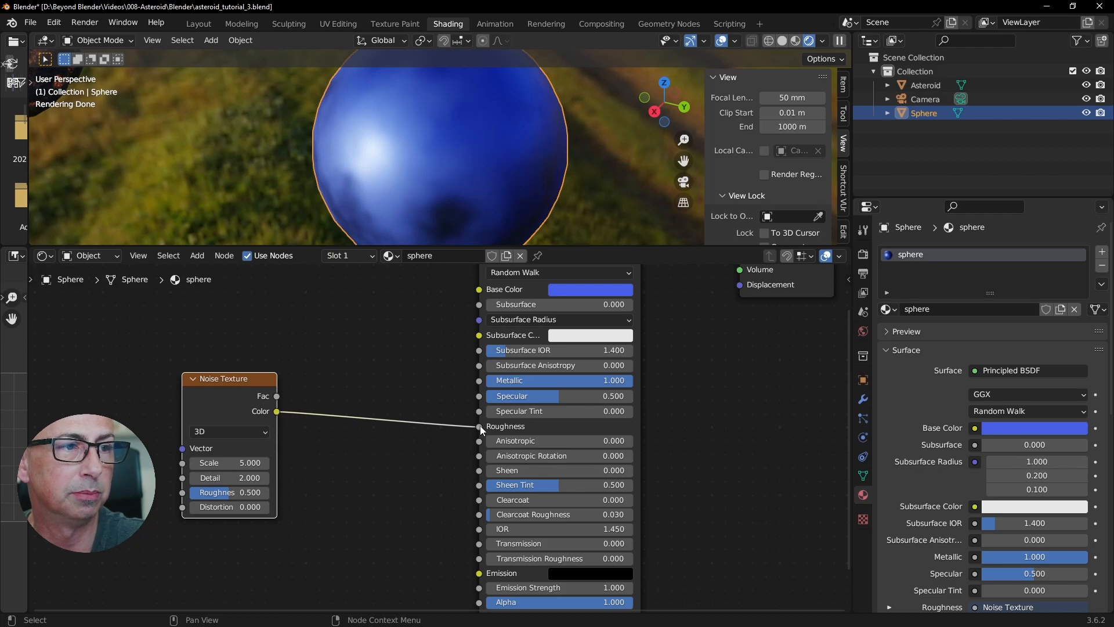
Disconnect the Noise Texture's Color output from the Principled BSDF's Roughness and connect the Fac output there instead
scroll(668, 365, down, 1)
middle_drag(672, 363, 665, 412)
mouse_move(578, 277)
mouse_down()
mouse_move(612, 278)
mouse_move(577, 275)
mouse_up()
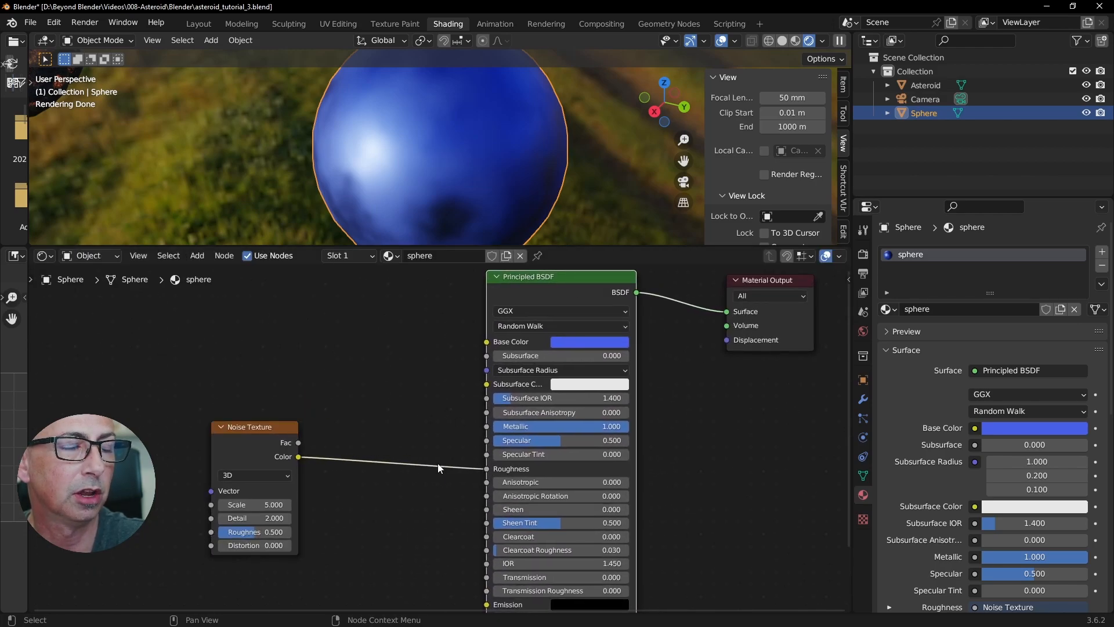
drag(486, 469, 382, 481)
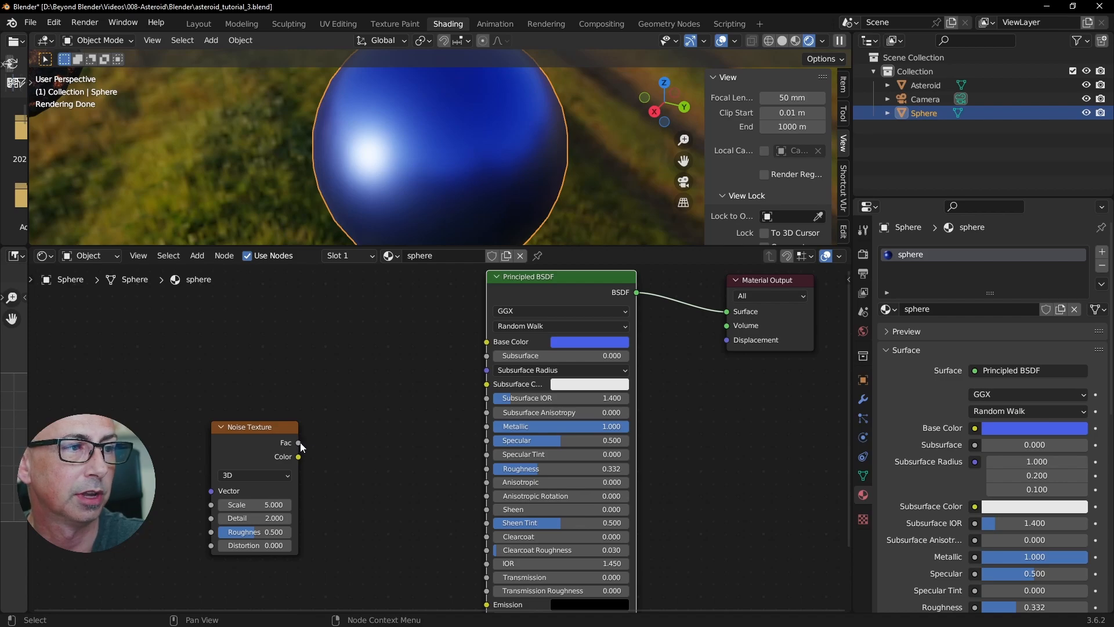
drag(299, 443, 486, 471)
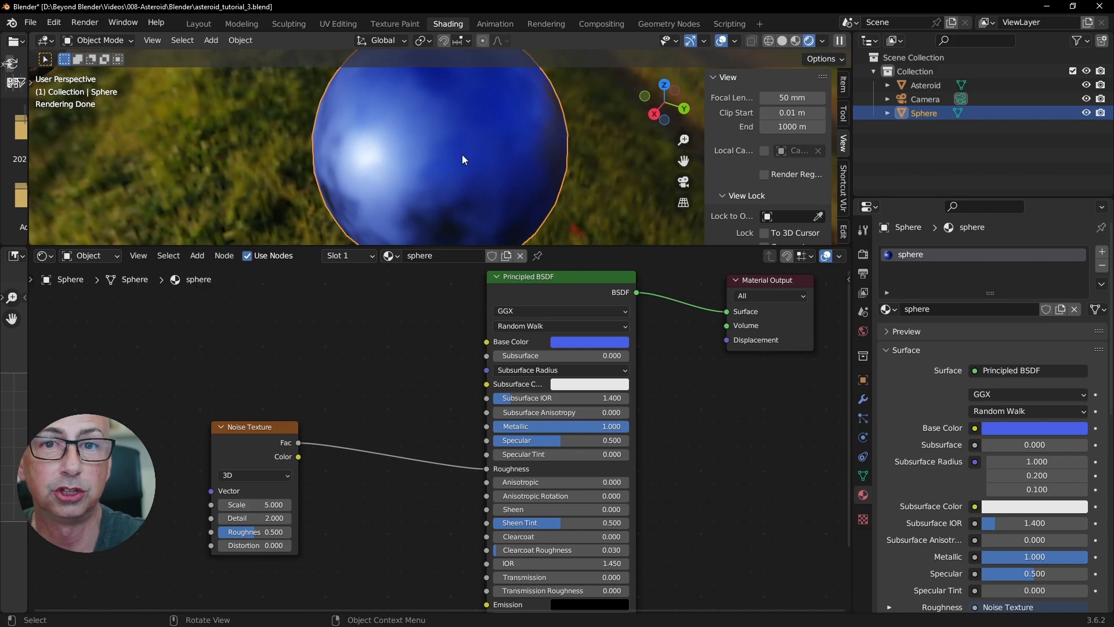
Move the Noise Texture node closer to the Principled BSDF and slightly higher
middle_drag(462, 154, 493, 119)
middle_drag(507, 176, 519, 161)
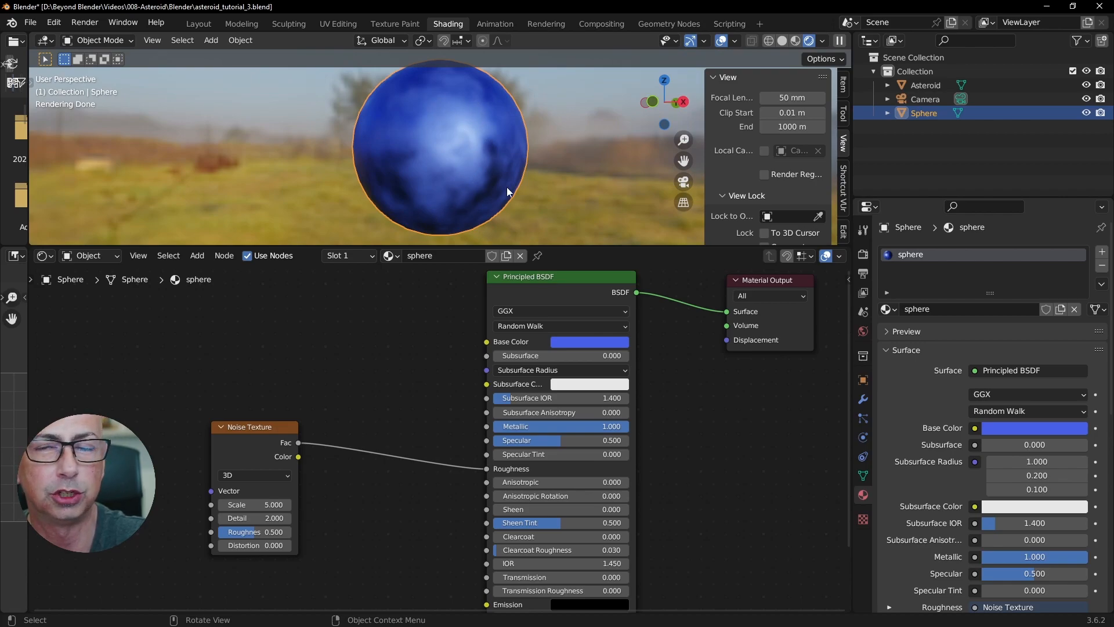
drag(262, 426, 306, 392)
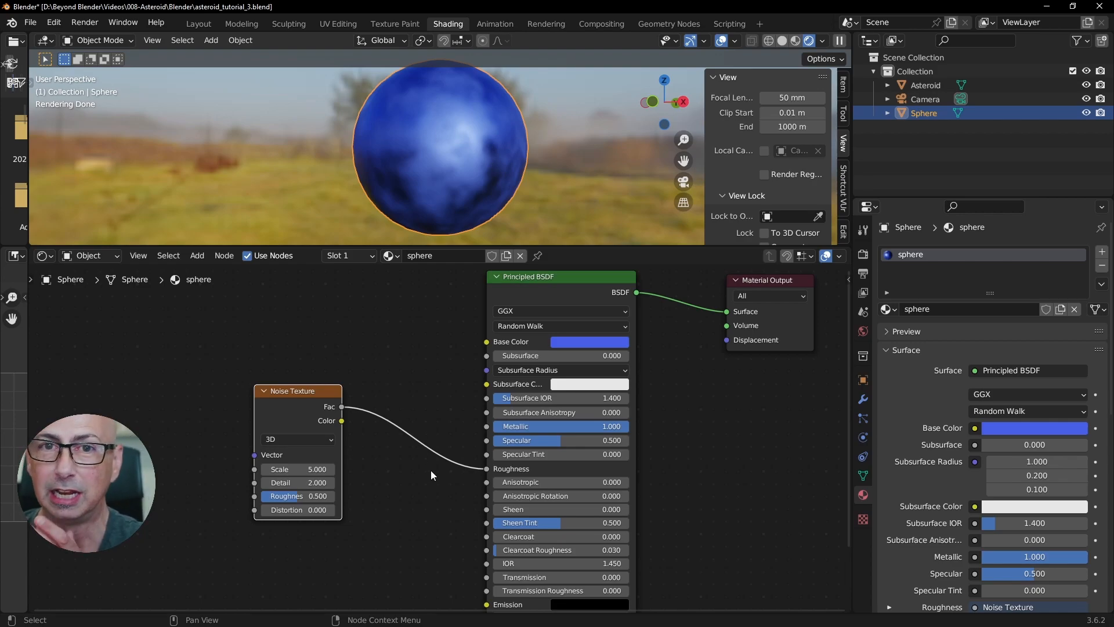
drag(315, 399, 335, 391)
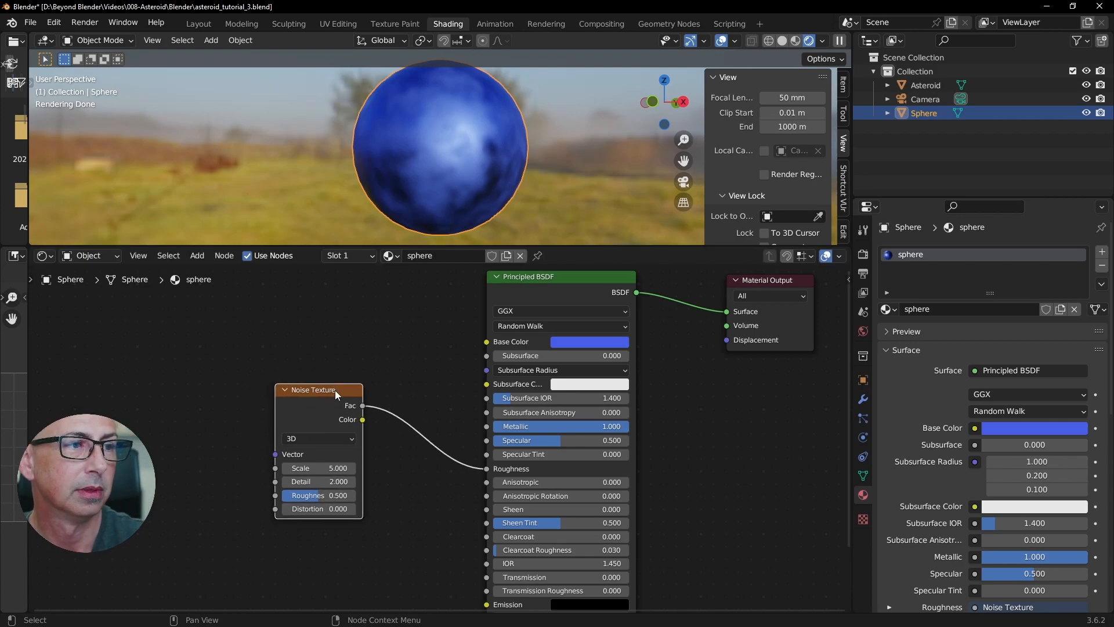
Experiment with the Noise Texture's Scale by raising it to 24.1 and 32.9, and finish at 8.8
scroll(413, 200, up, 3)
middle_drag(462, 173, 494, 158)
scroll(315, 437, up, 3)
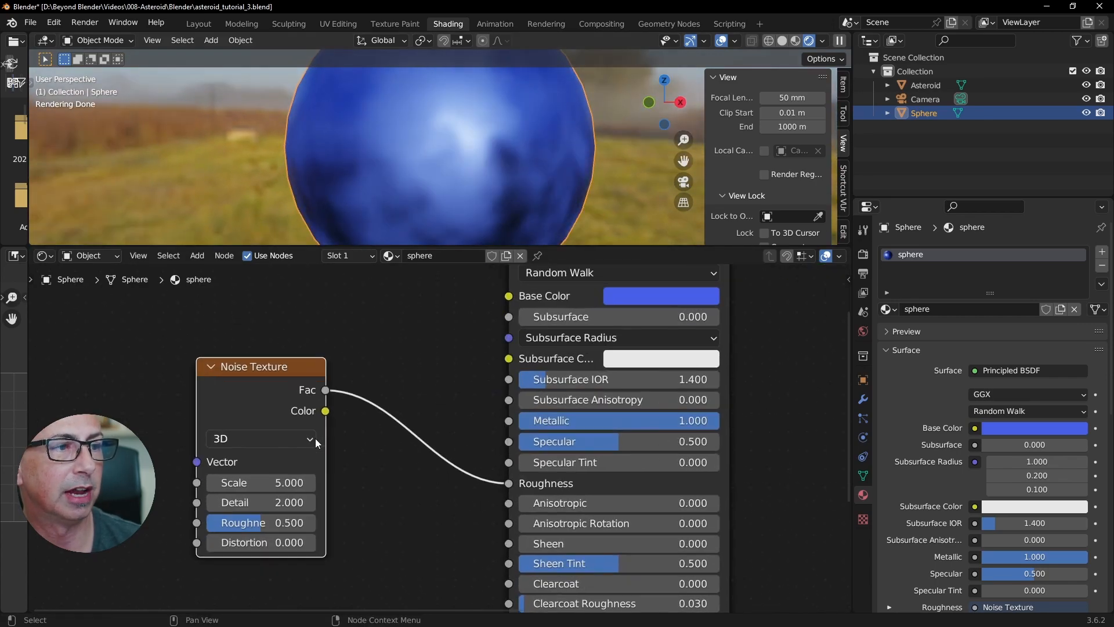
scroll(378, 452, up, 1)
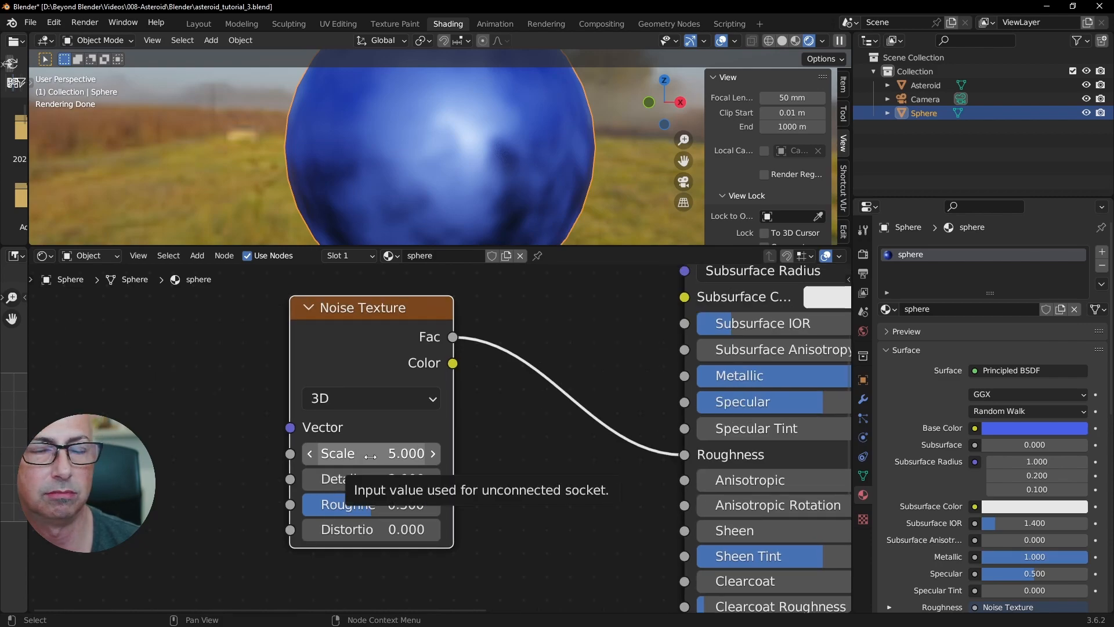
drag(372, 453, 482, 453)
mouse_move(361, 458)
mouse_down()
mouse_move(411, 458)
mouse_move(361, 458)
mouse_up()
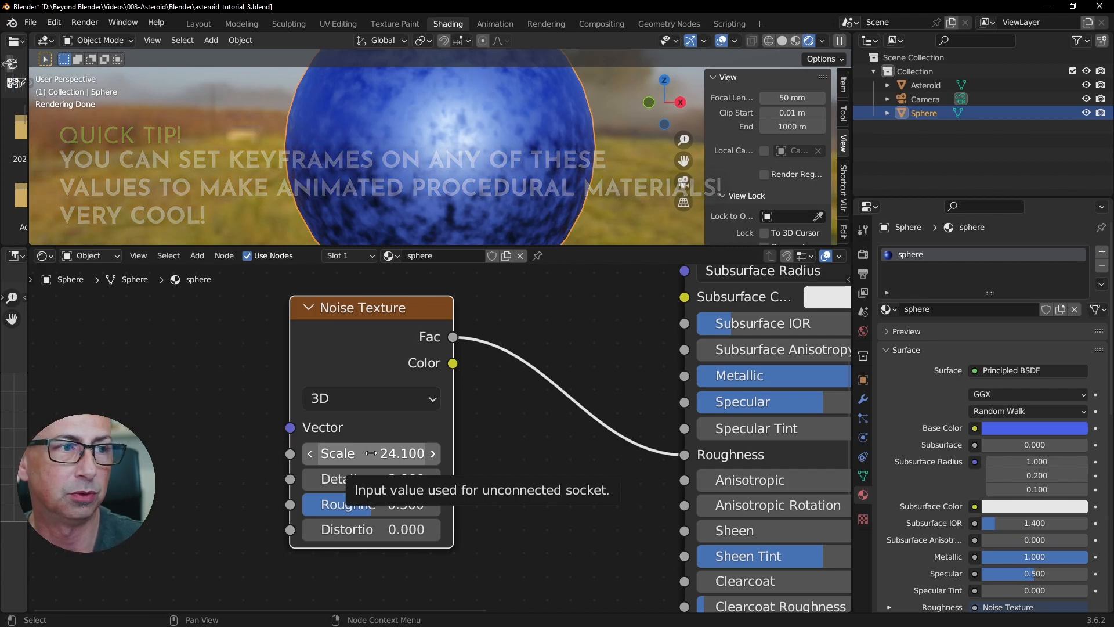
drag(371, 453, 474, 454)
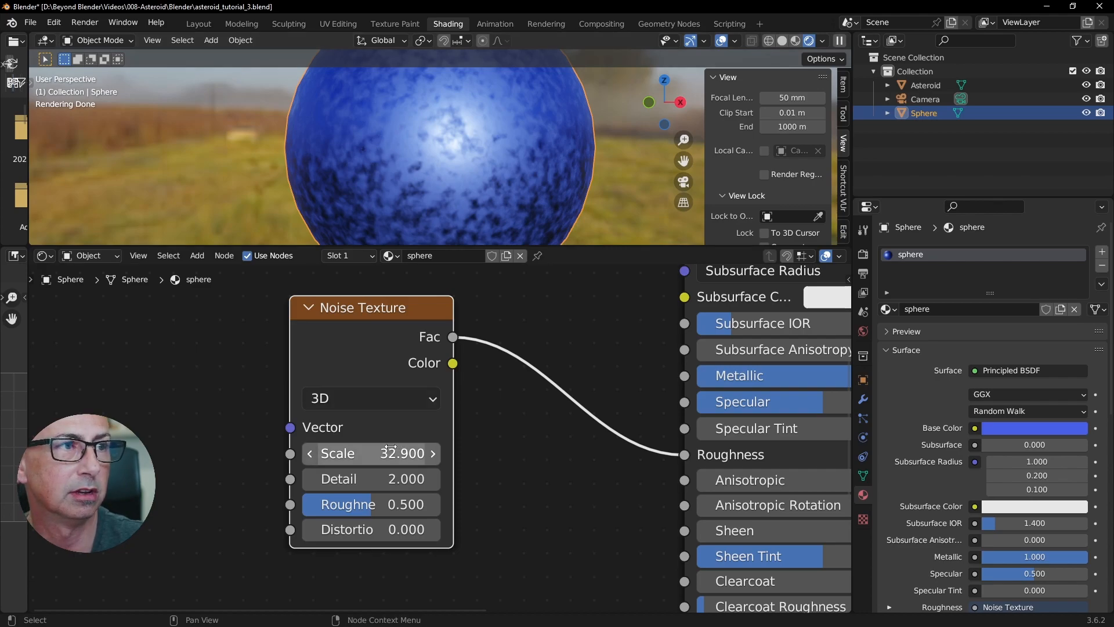
drag(387, 454, 108, 454)
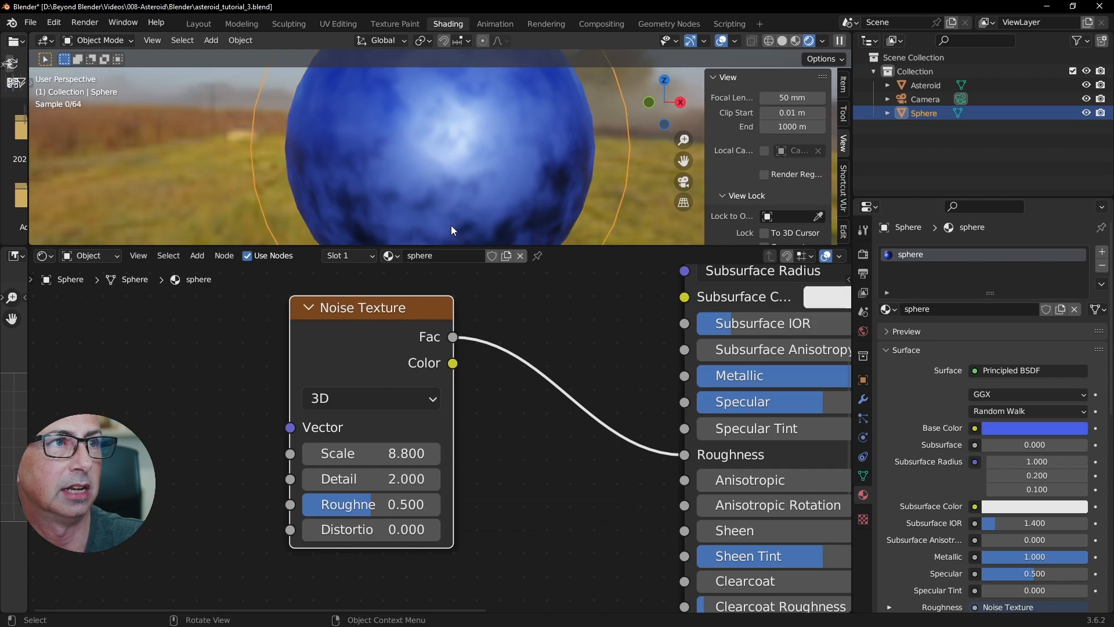
Raise the Noise Texture's Detail to 15
scroll(451, 225, up, 3)
middle_drag(447, 214, 493, 201)
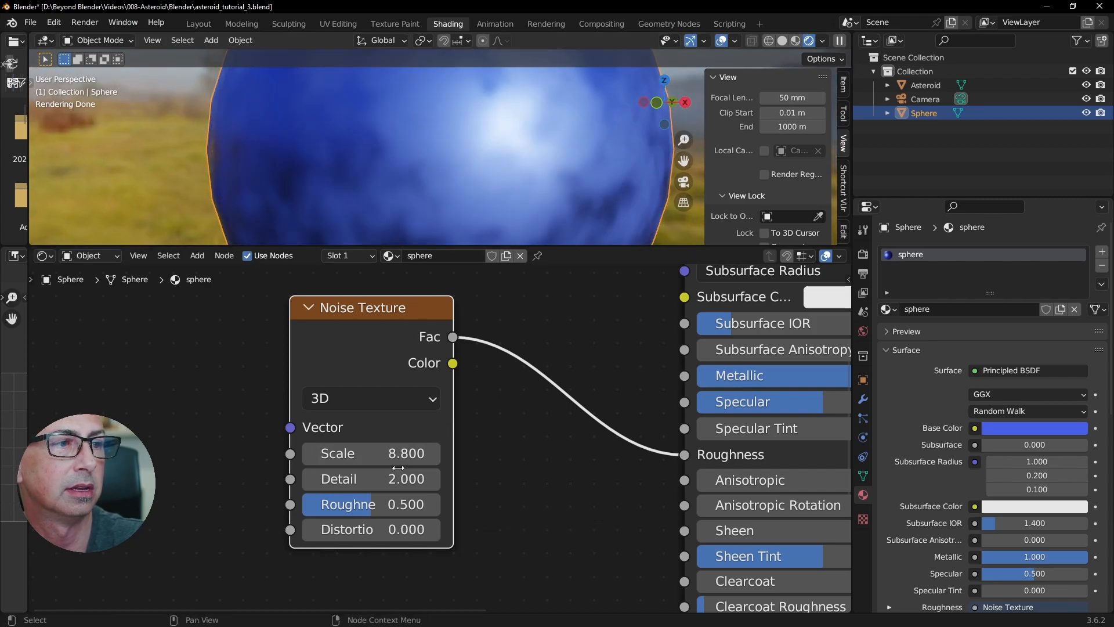
drag(406, 479, 505, 479)
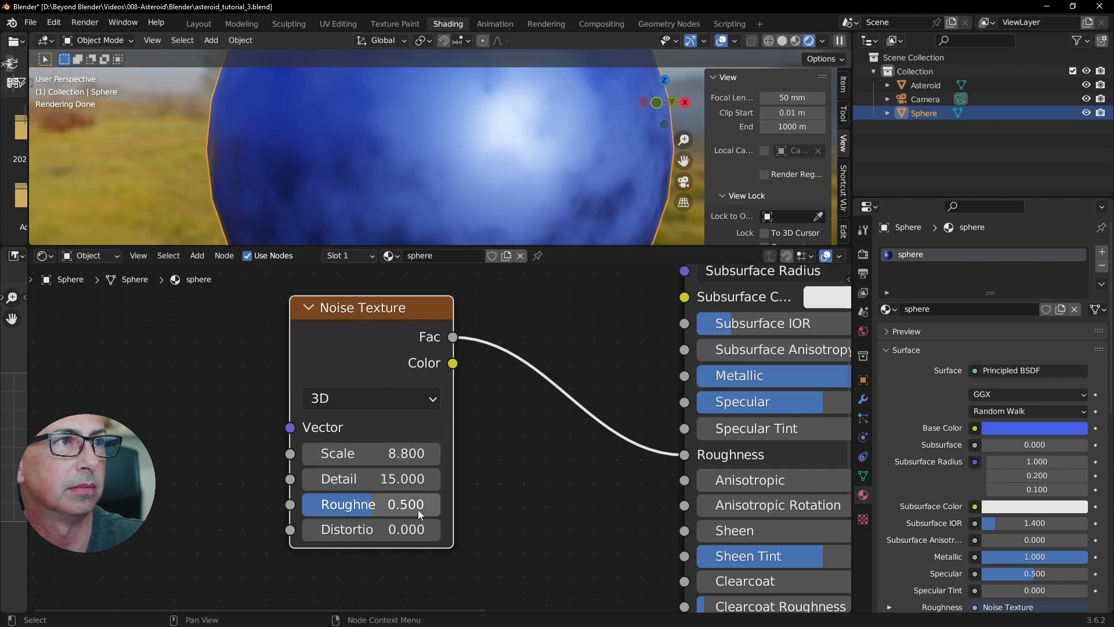
Widen the Noise Texture node and raise its Roughness to 1
middle_drag(554, 231, 557, 190)
scroll(362, 214, up, 2)
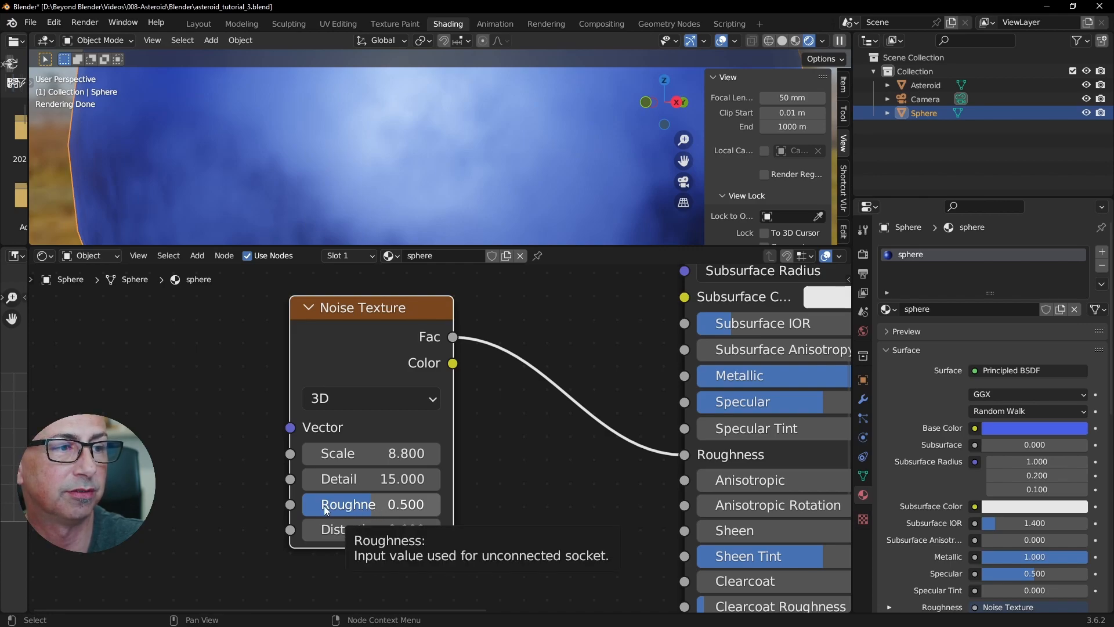
drag(290, 492, 227, 493)
drag(318, 504, 441, 509)
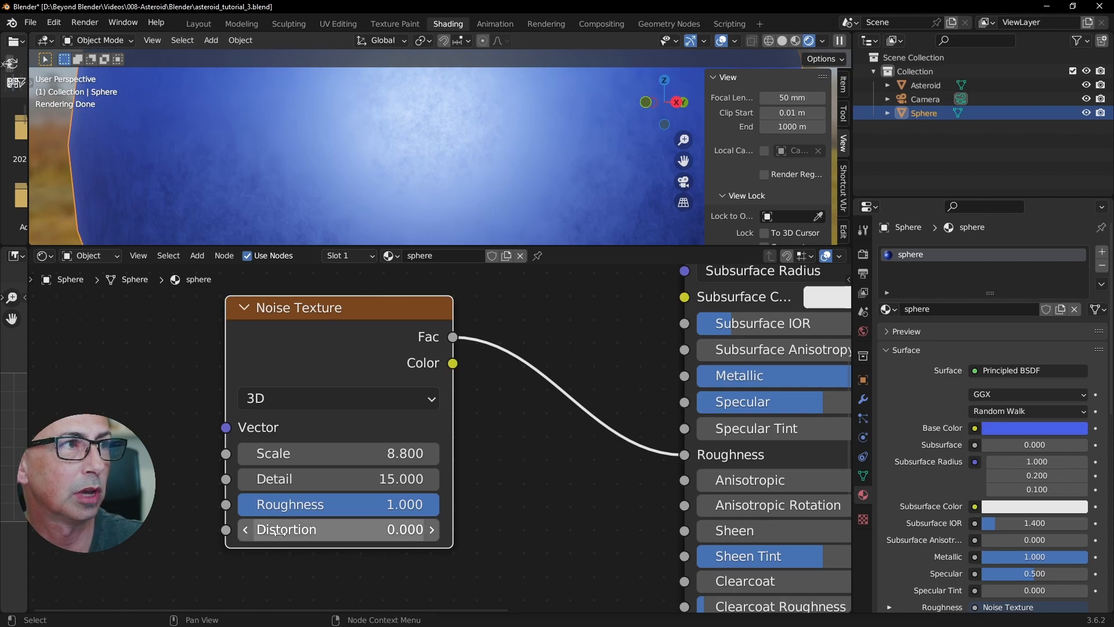
Try Distortion values of 0.9 and 1.6 on the Noise Texture and reset Distortion to 0
drag(322, 530, 375, 529)
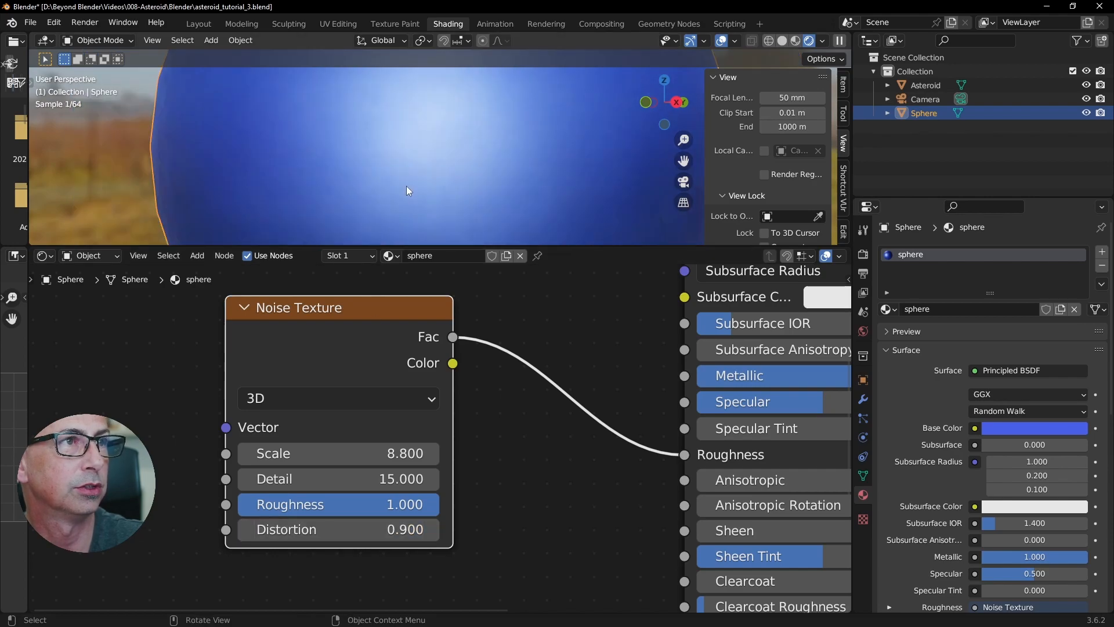
middle_drag(575, 193, 548, 193)
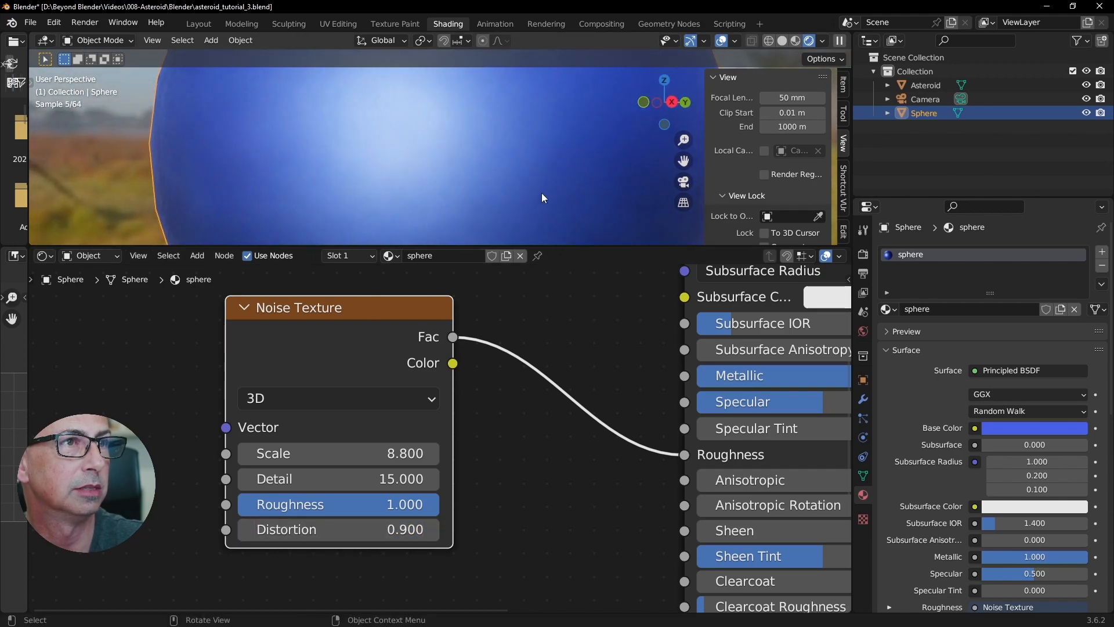
drag(337, 530, 379, 529)
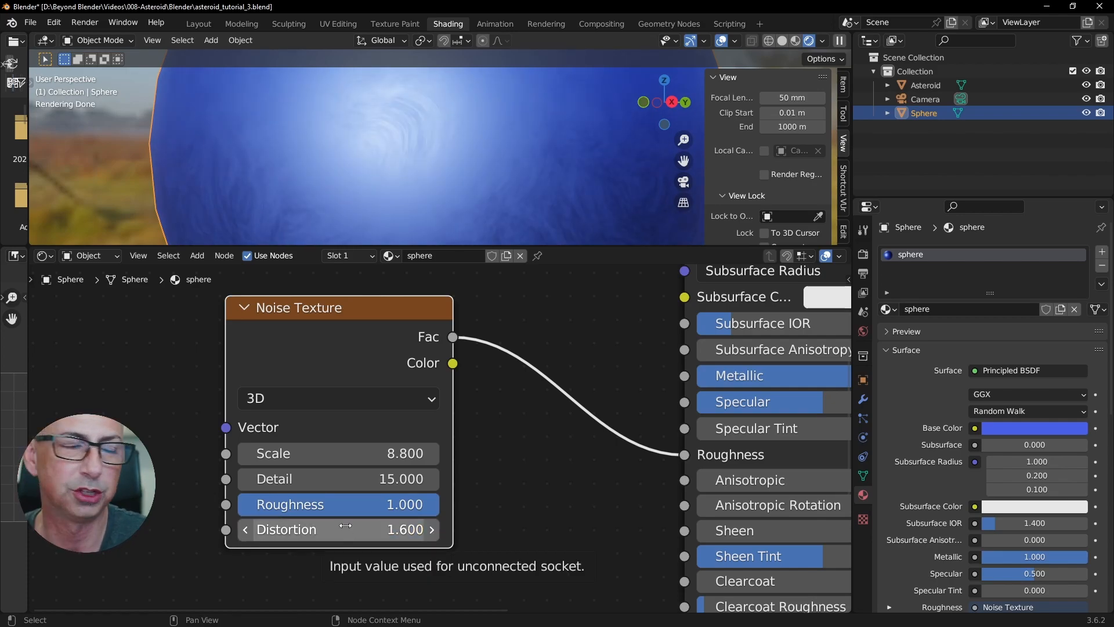
double_click(334, 526)
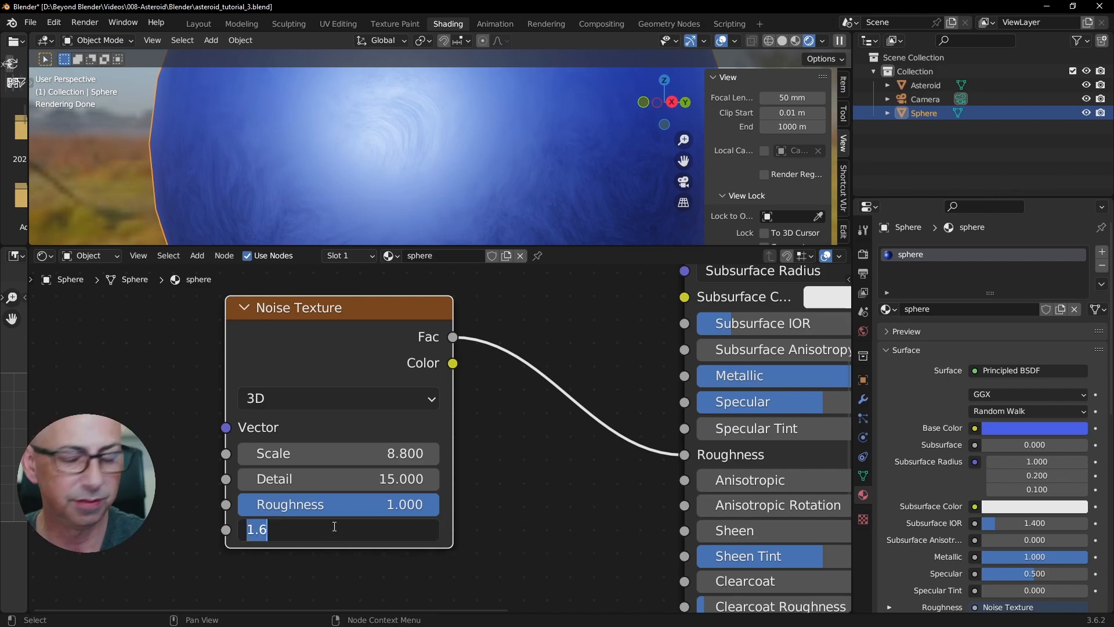
text(0)
key(Return)
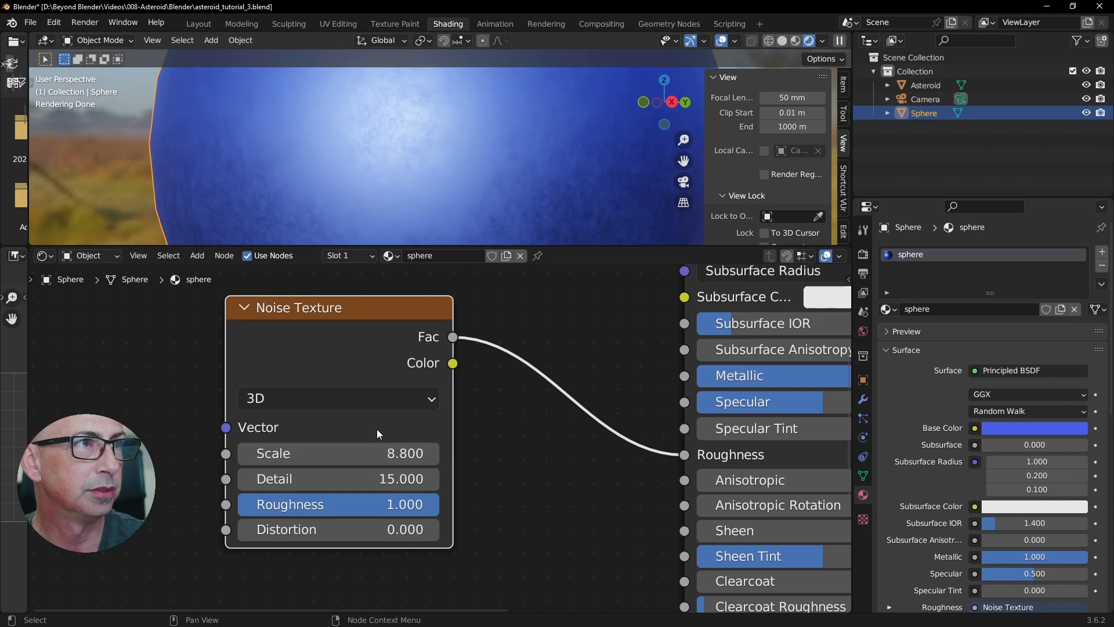
Lower the Noise Texture's Detail to 0 for comparison and return it to 15
scroll(352, 469, down, 1)
drag(326, 475, 255, 477)
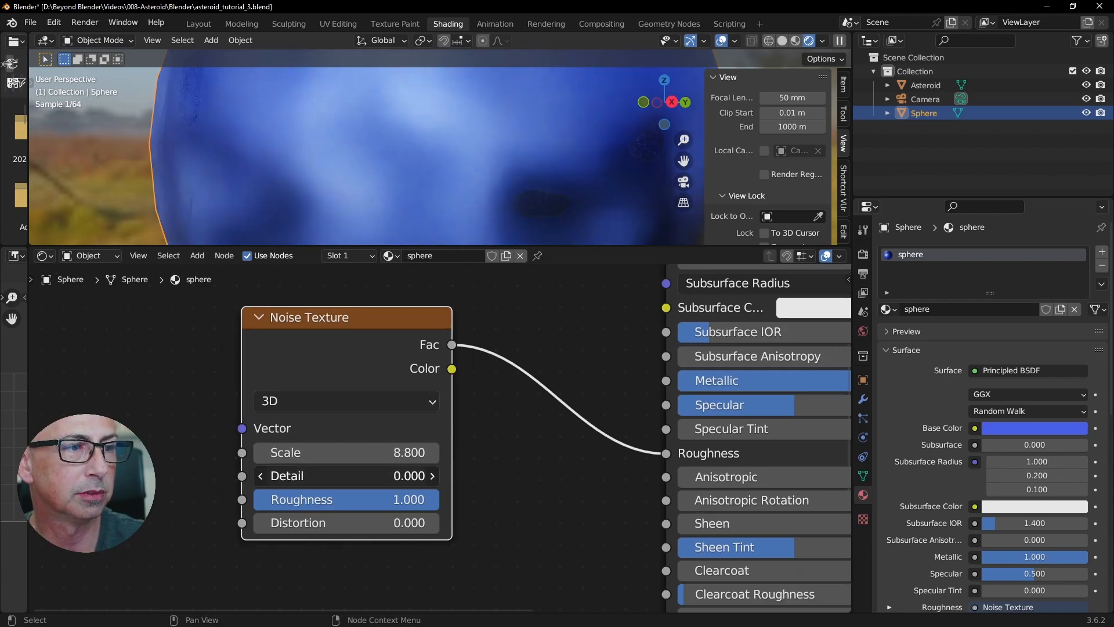
drag(330, 477, 437, 478)
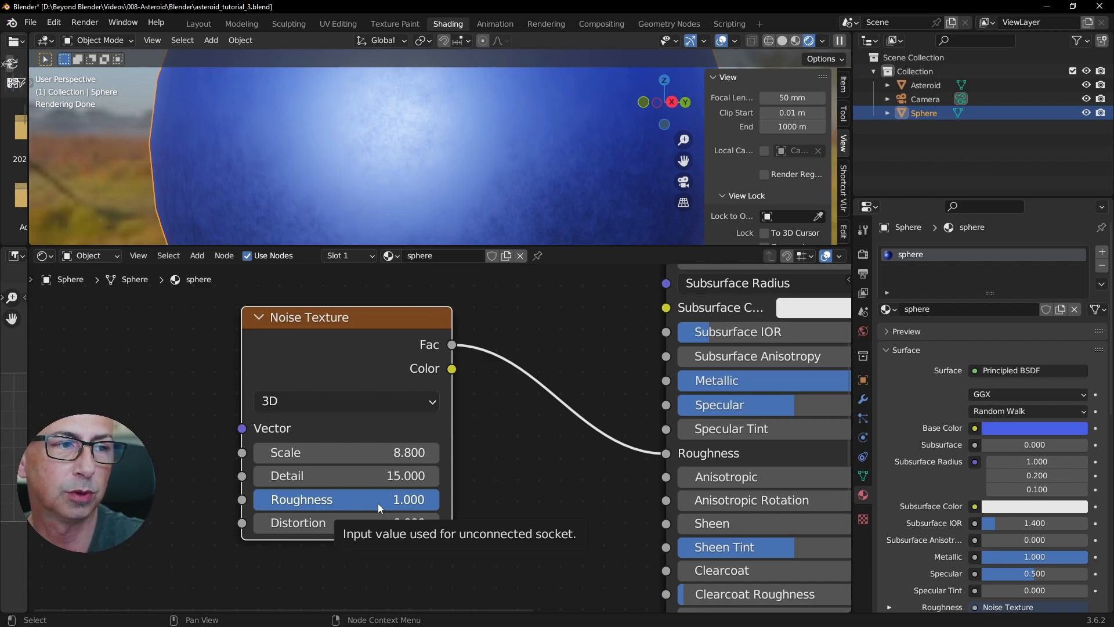
click(380, 452)
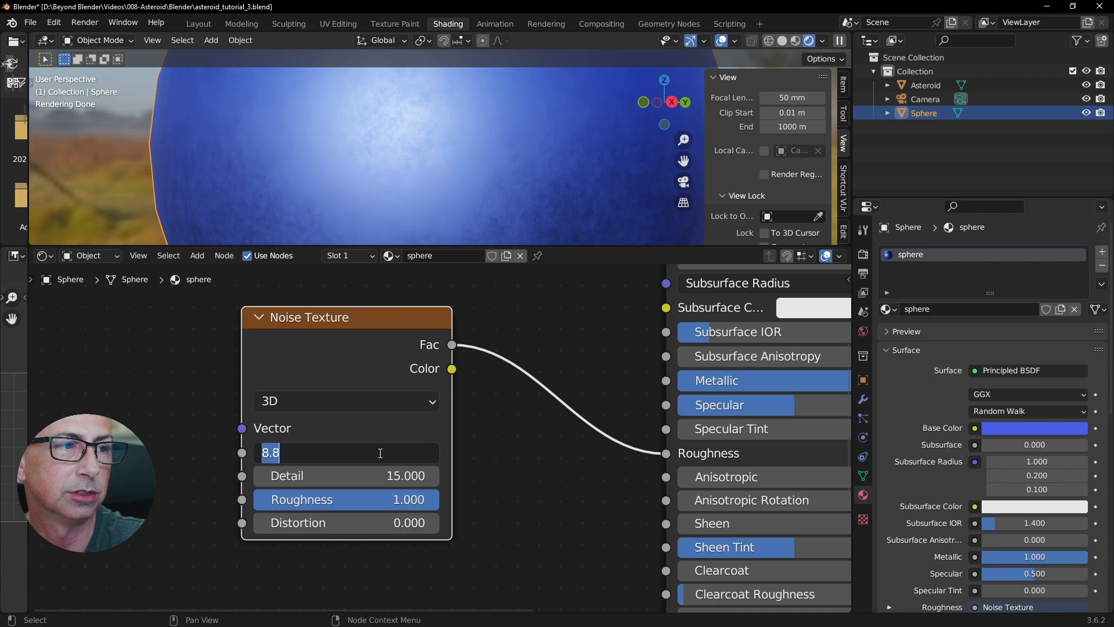
click(396, 481)
click(507, 485)
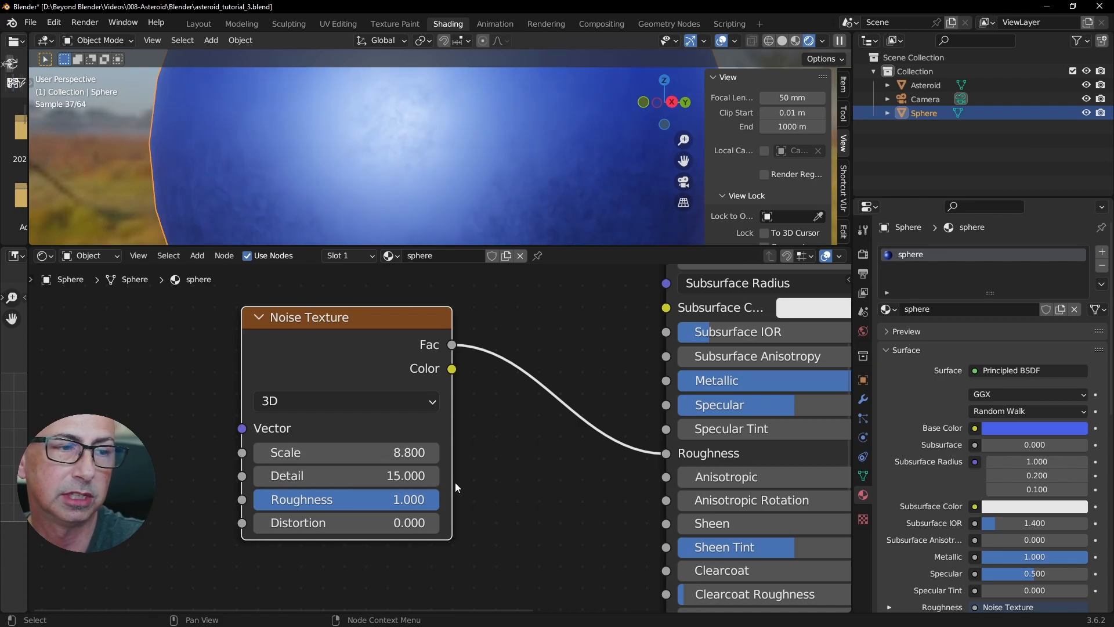
click(502, 484)
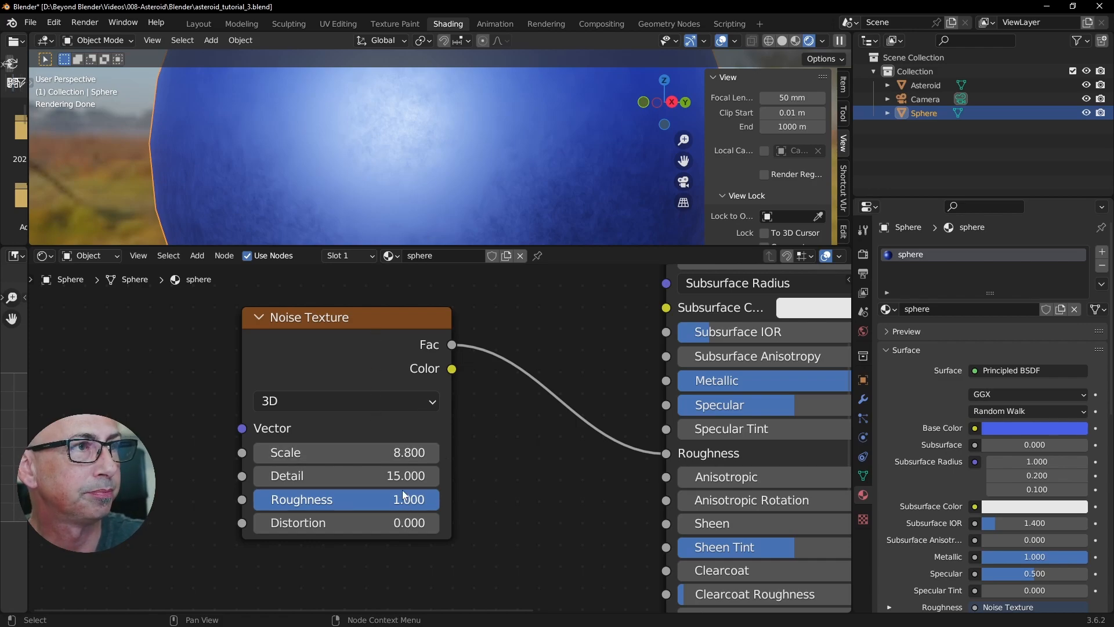
Set the Noise Texture's Scale to 5 and its Roughness to 0.88
scroll(416, 193, down, 3)
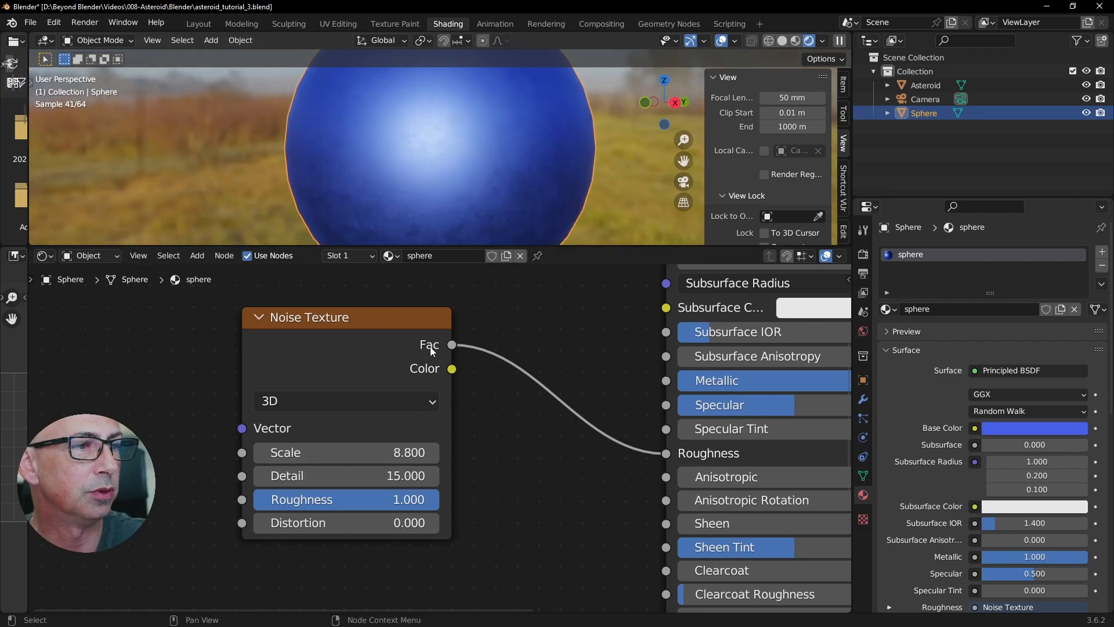
click(387, 453)
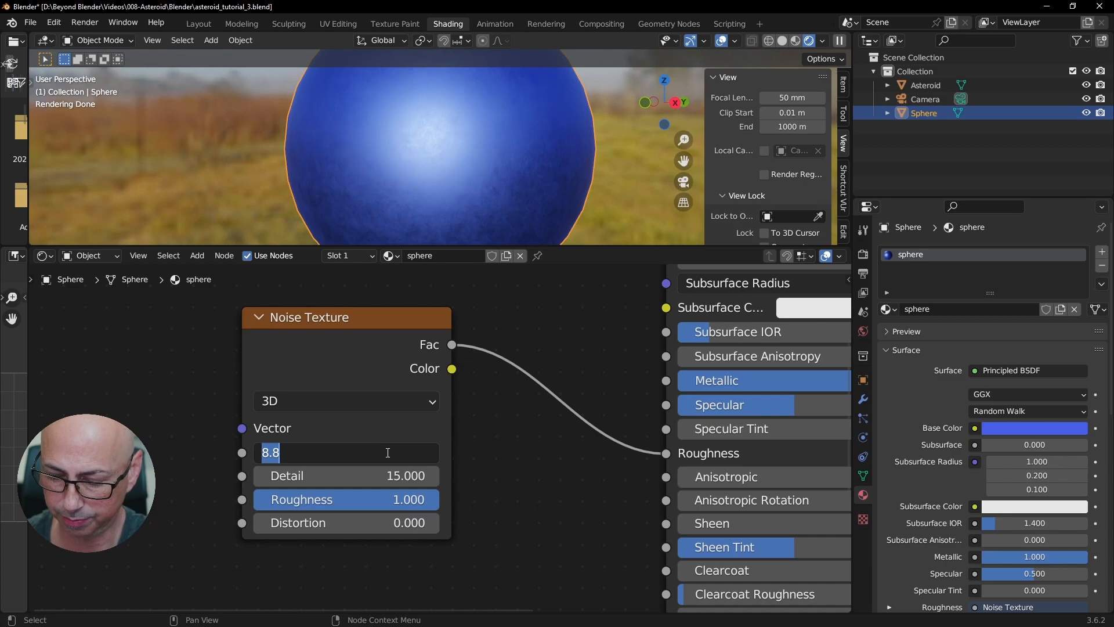
text(5)
key(Return)
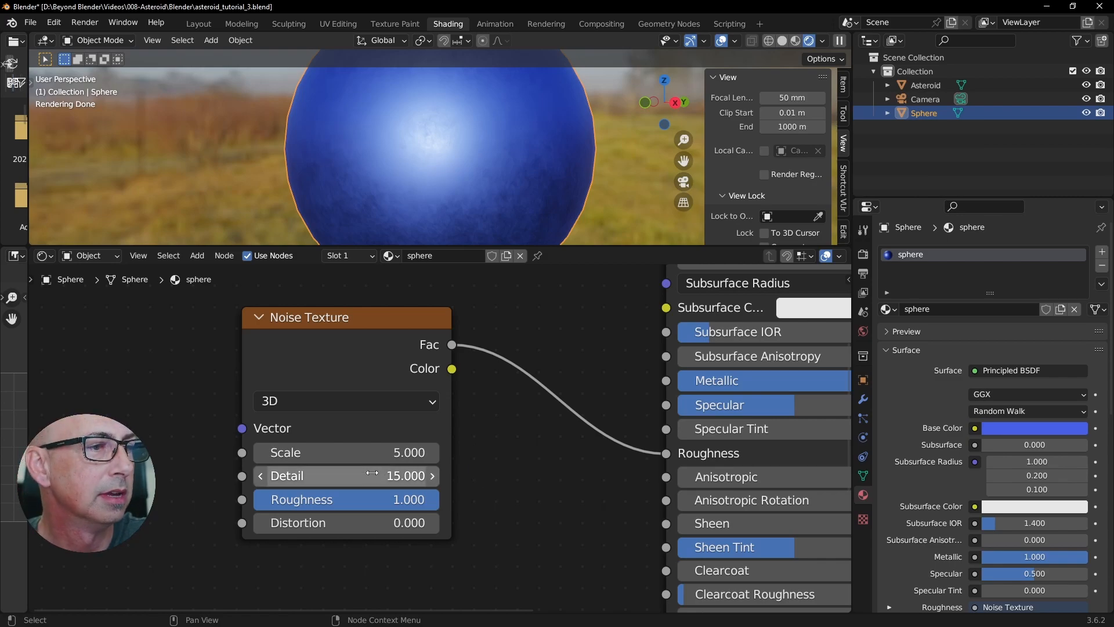
drag(410, 499, 413, 498)
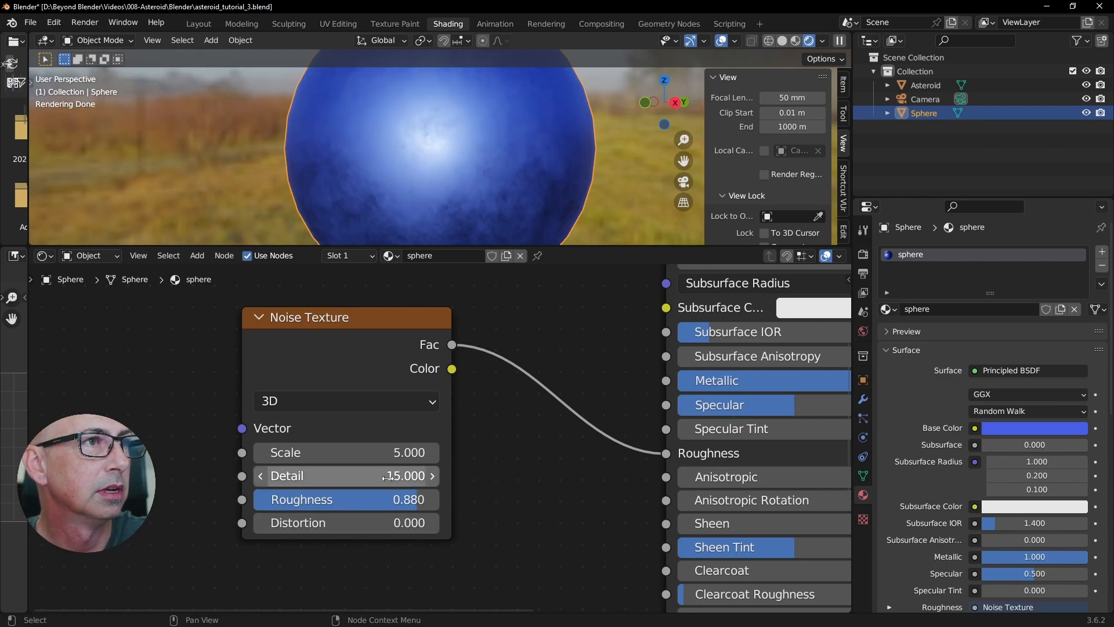
Inspect the sphere's surface from other angles and move the Noise Texture node closer to the Principled BSDF
middle_drag(445, 159, 523, 160)
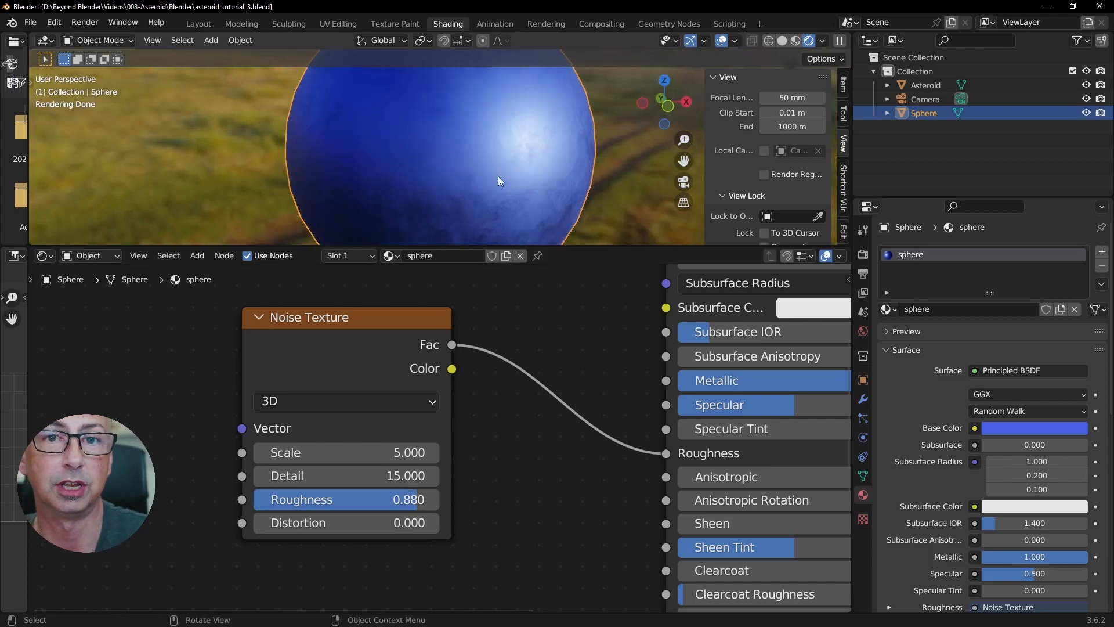
mouse_move(478, 172)
middle_down()
mouse_move(506, 136)
mouse_move(516, 172)
mouse_move(412, 170)
mouse_move(558, 173)
mouse_move(473, 183)
middle_up()
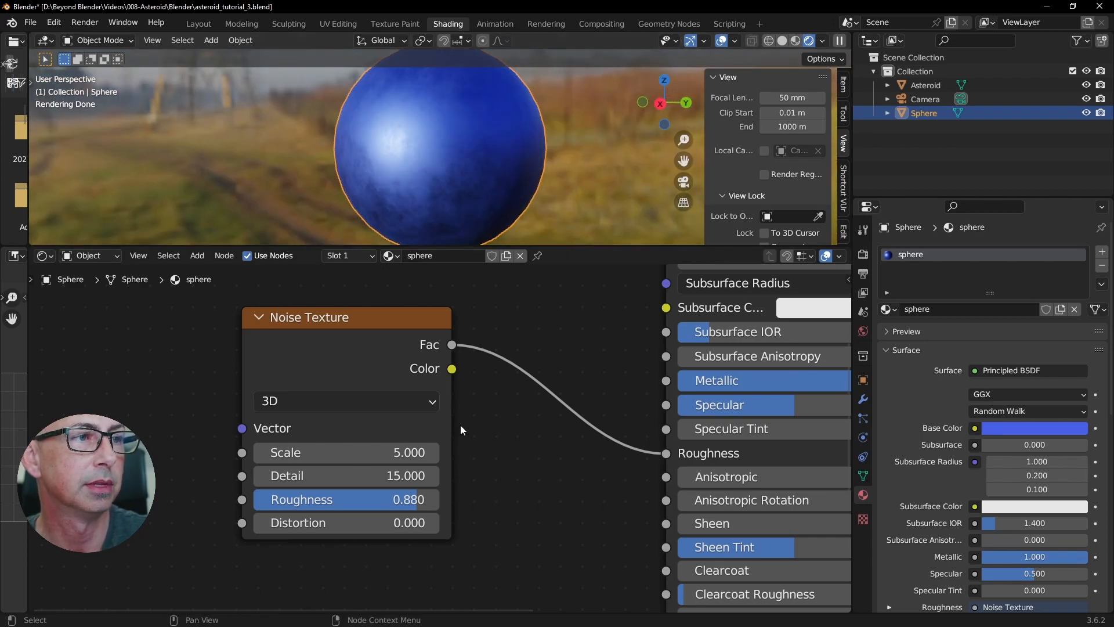
scroll(453, 405, down, 4)
shift+scroll(654, 440, down, 2)
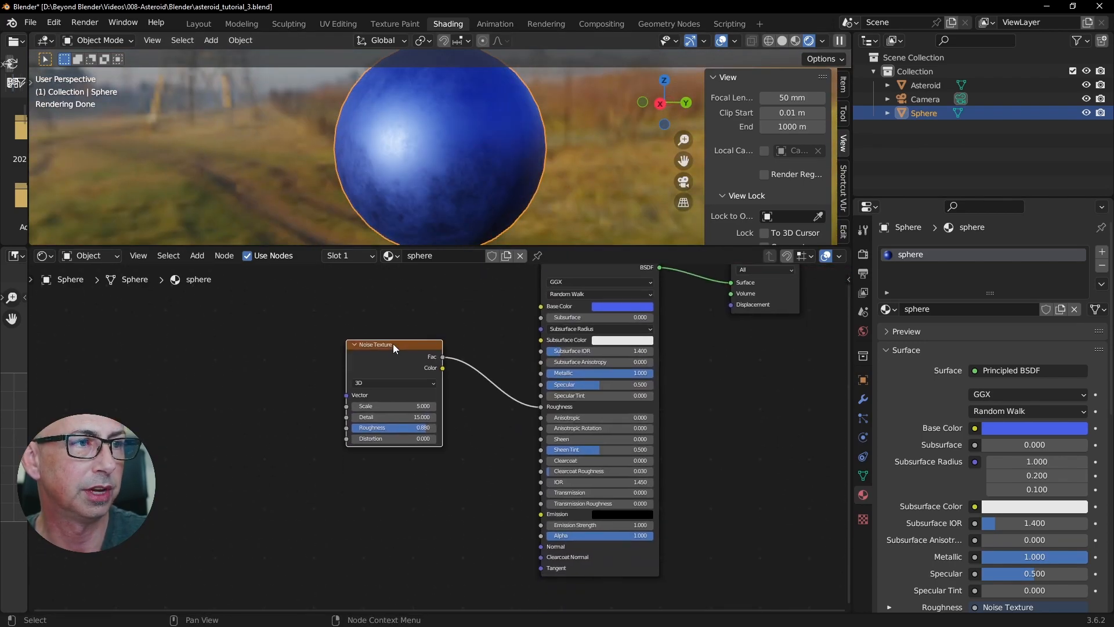
drag(393, 343, 437, 350)
Change the Principled BSDF's Base Color to a golden yellow and move the Noise Texture node farther away from it
middle_drag(720, 383, 650, 409)
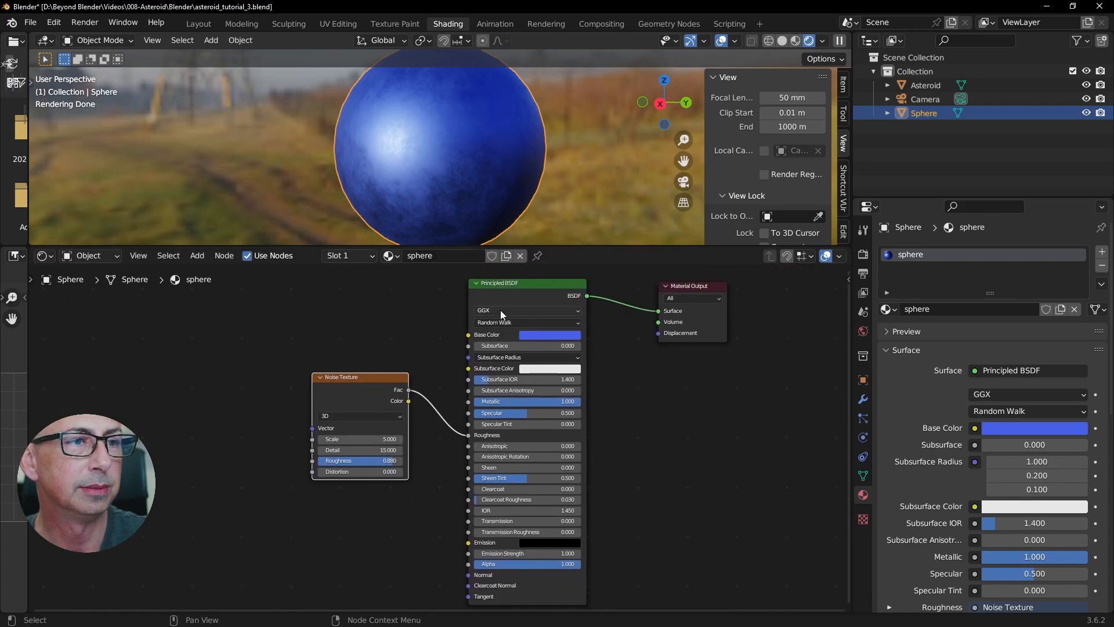
click(542, 335)
drag(563, 215, 545, 247)
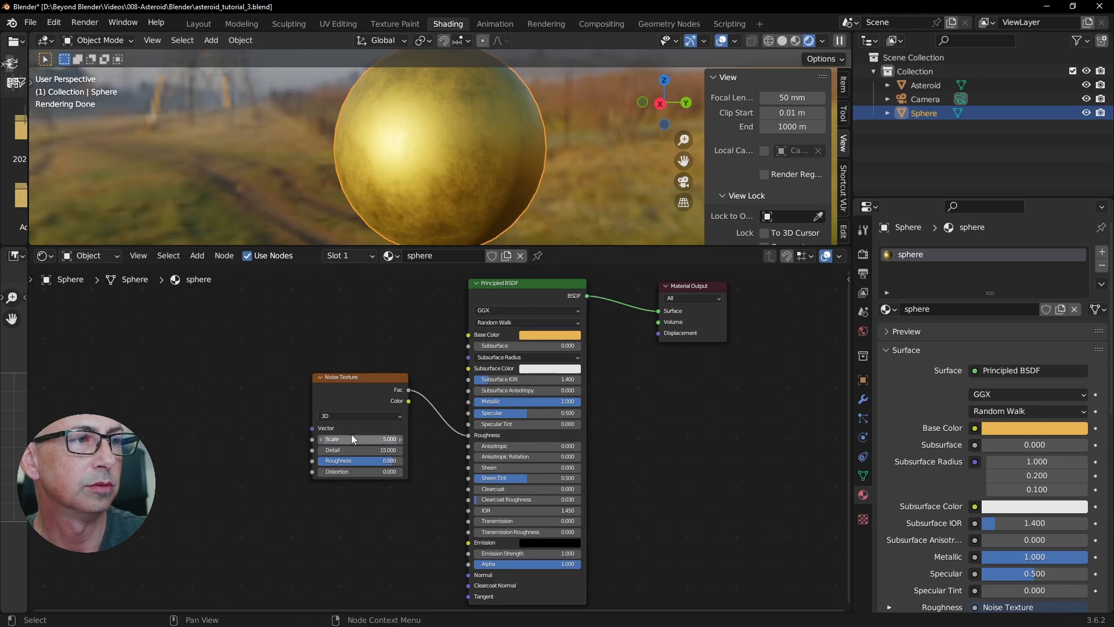
drag(346, 378, 315, 395)
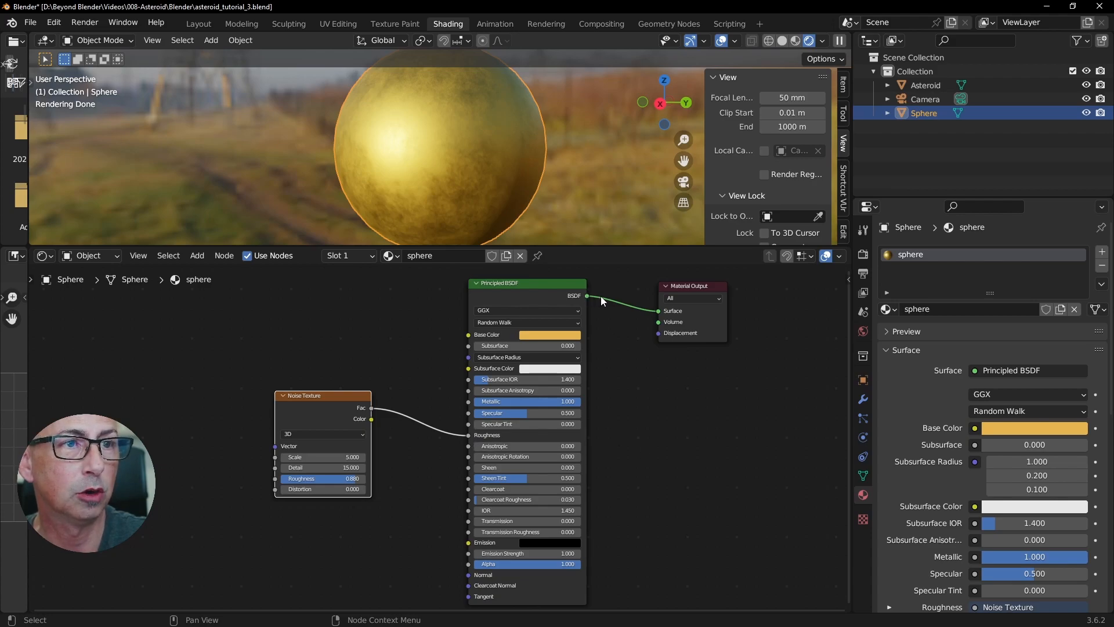
Move the sphere material's Material Output node lower and closer to the Principled BSDF, and move the Noise Texture node down
drag(694, 284, 677, 309)
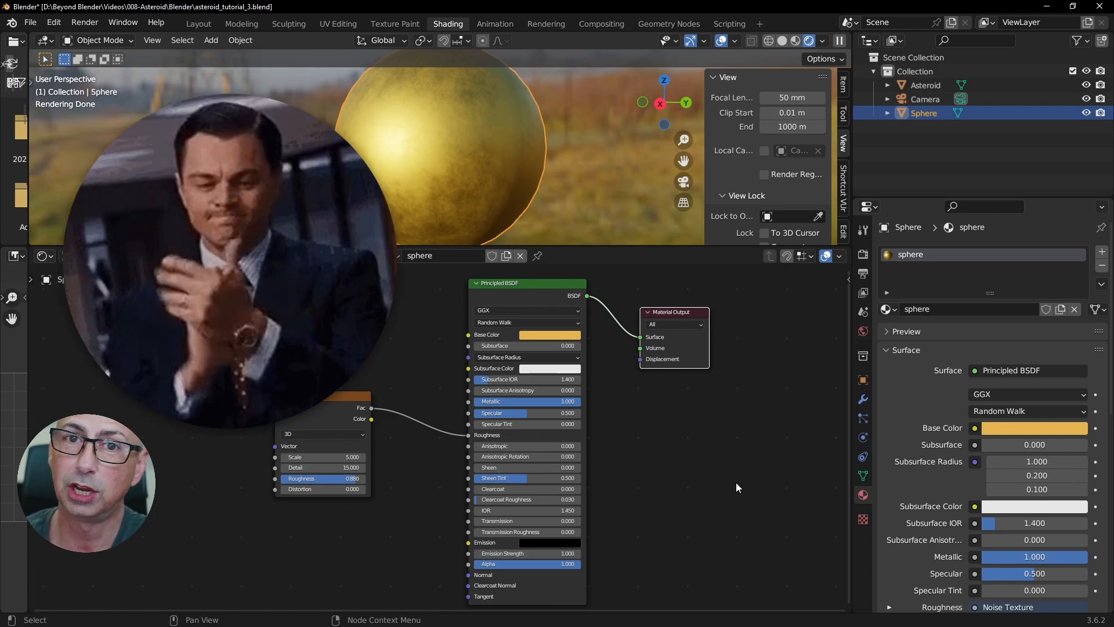
drag(314, 395, 326, 445)
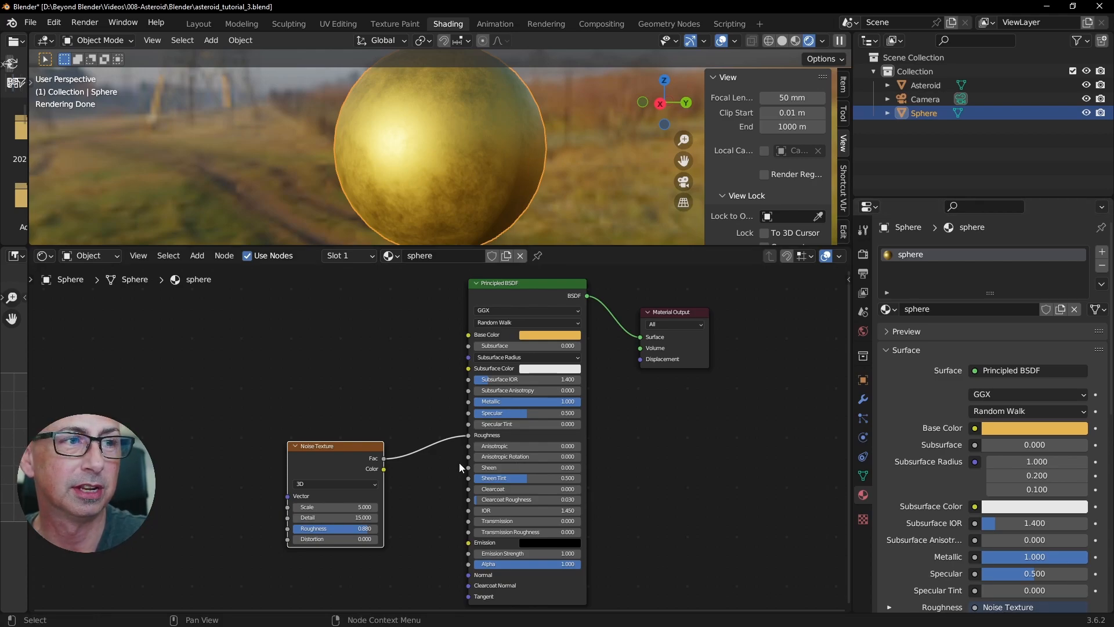
Select the asteroid and examine its material's node tree, including the Colour, Roughness, Emission, Bump and Displacement frames
scroll(441, 441, down, 1)
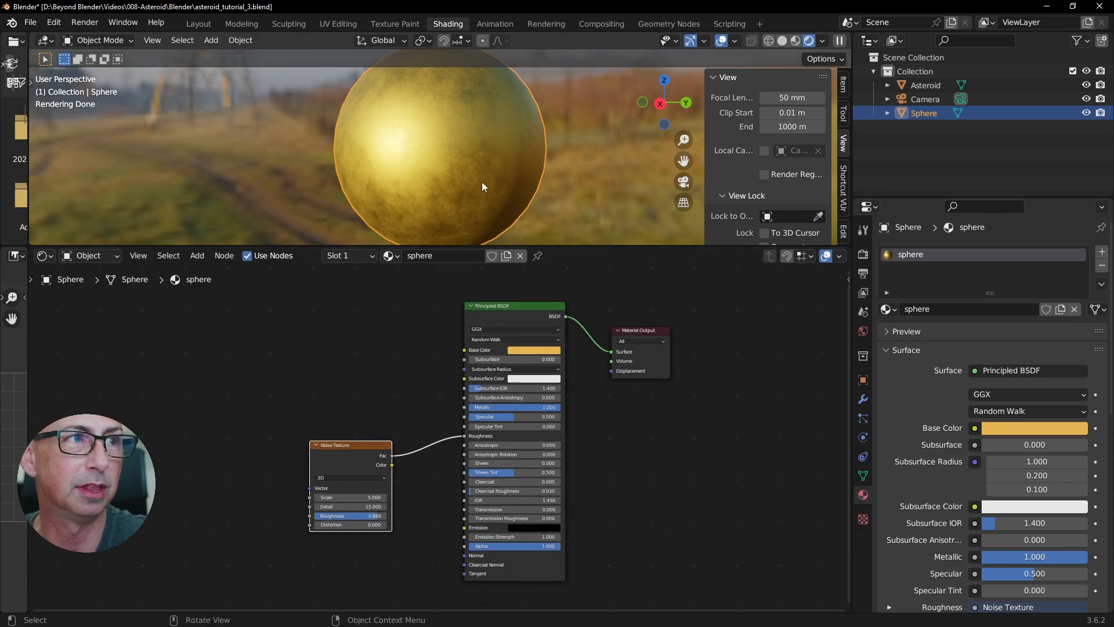
scroll(423, 176, down, 4)
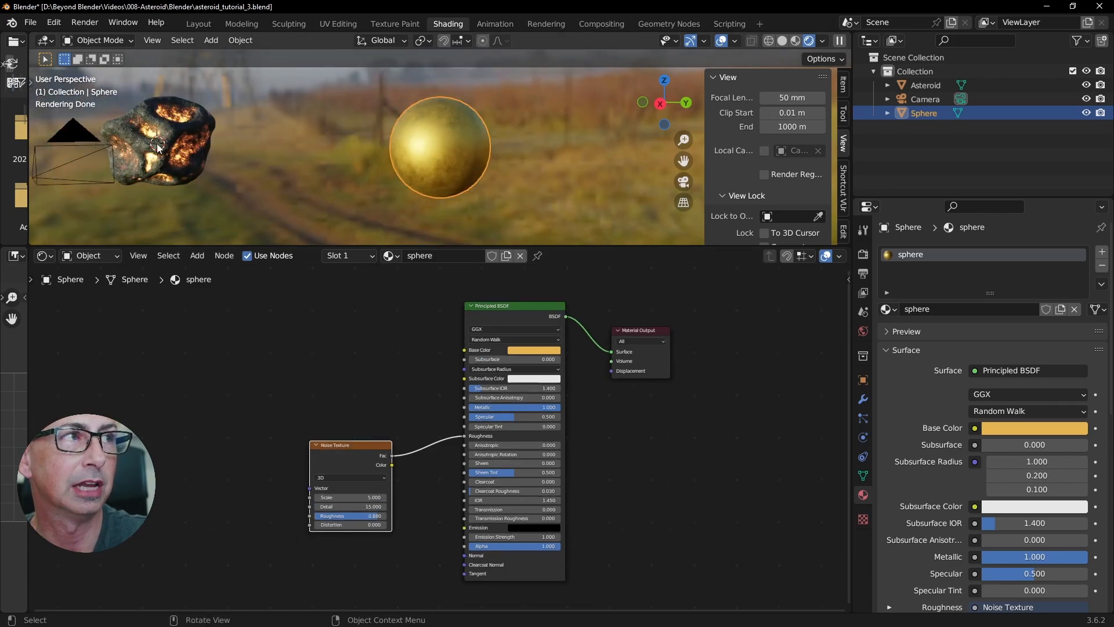
shift+middle_drag(325, 190, 376, 174)
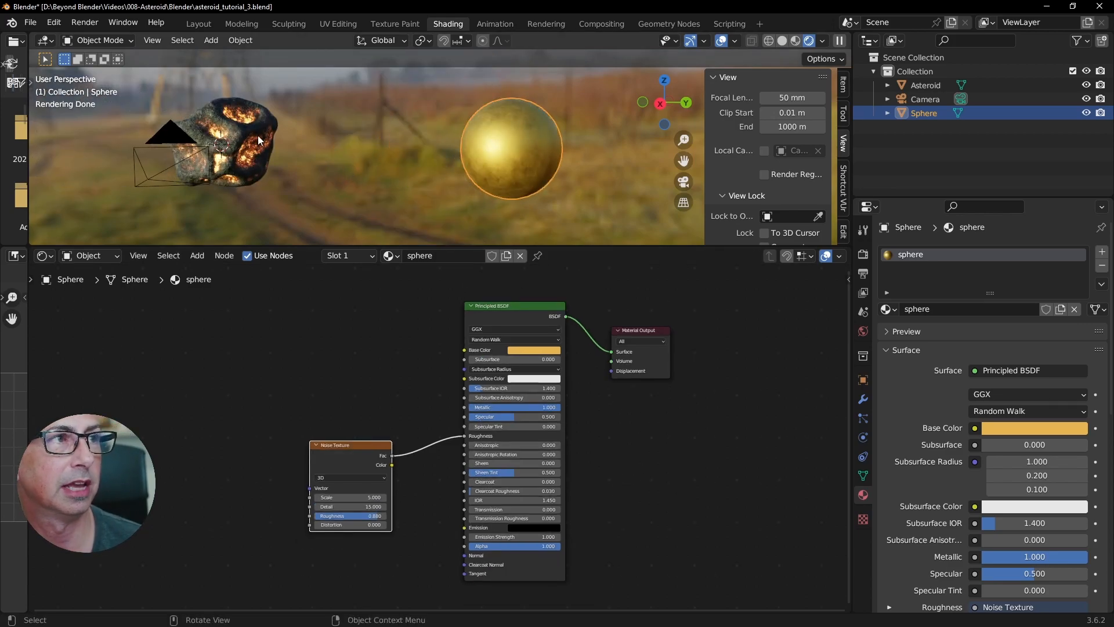
click(241, 128)
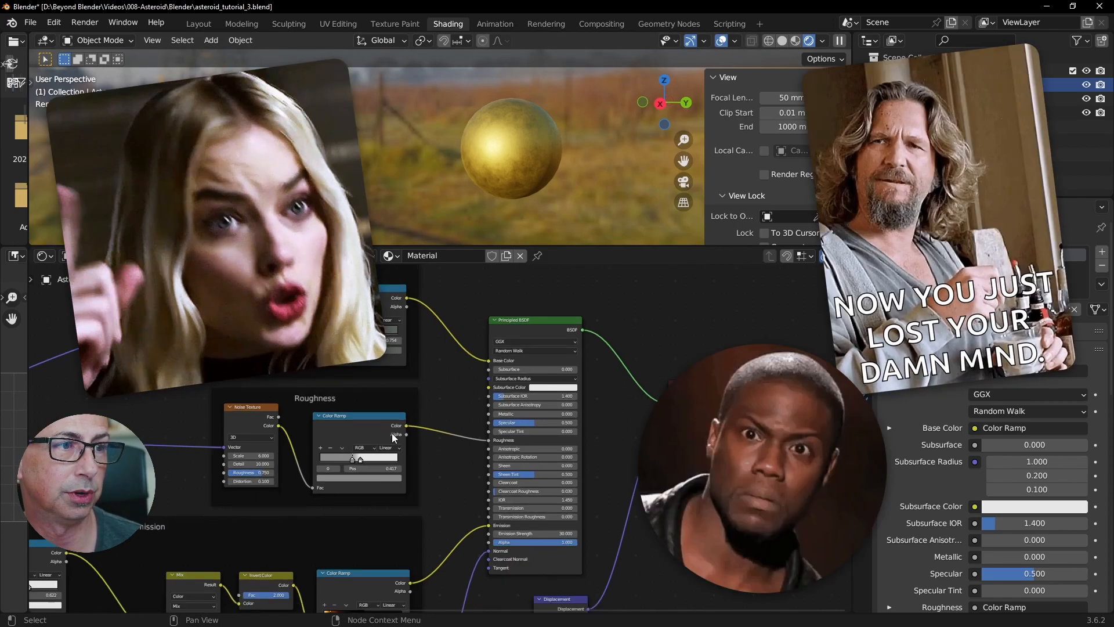
scroll(399, 459, down, 4)
middle_drag(596, 402, 604, 368)
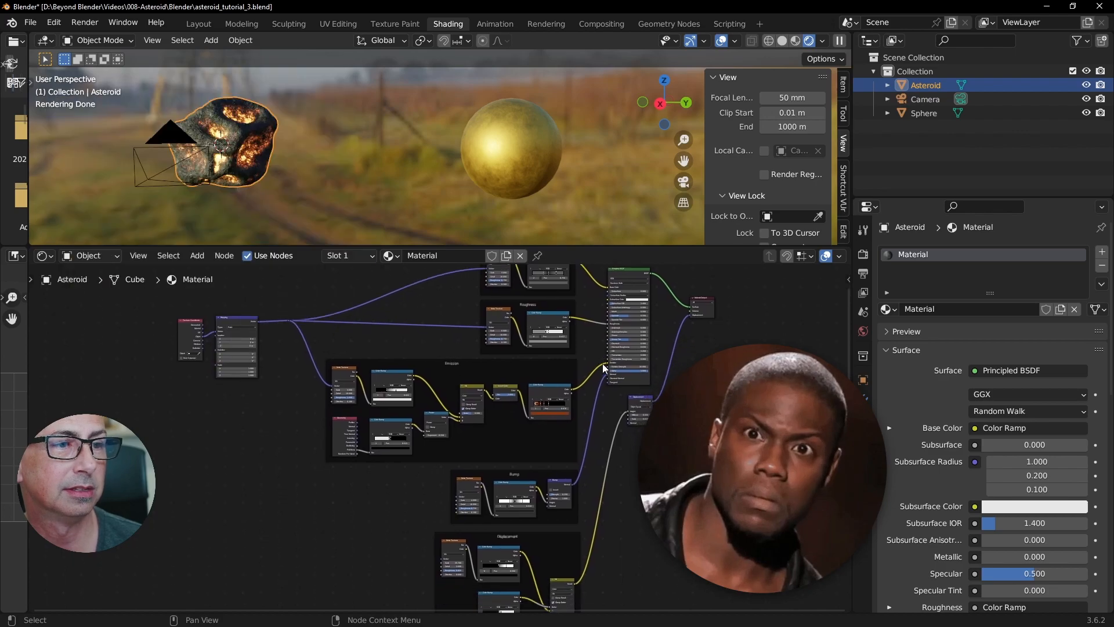
middle_drag(589, 469, 590, 378)
middle_drag(629, 415, 618, 476)
scroll(697, 458, up, 4)
scroll(702, 436, up, 1)
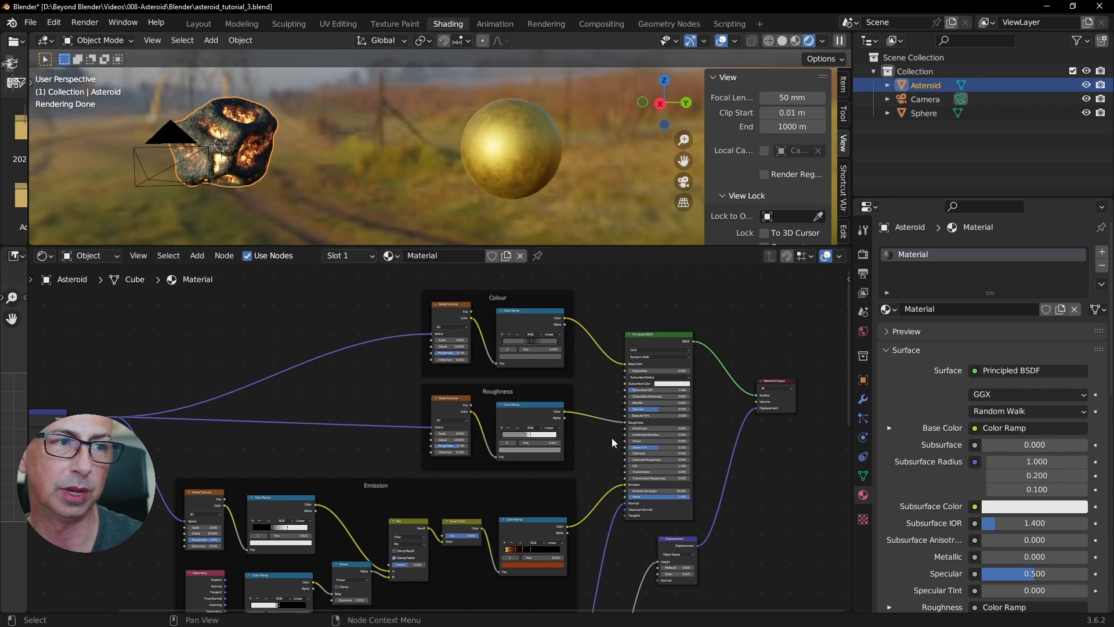
scroll(591, 466, up, 4)
middle_drag(603, 459, 400, 497)
Select the sphere and move its Noise Texture node up and closer to the Principled BSDF's Roughness input
click(515, 166)
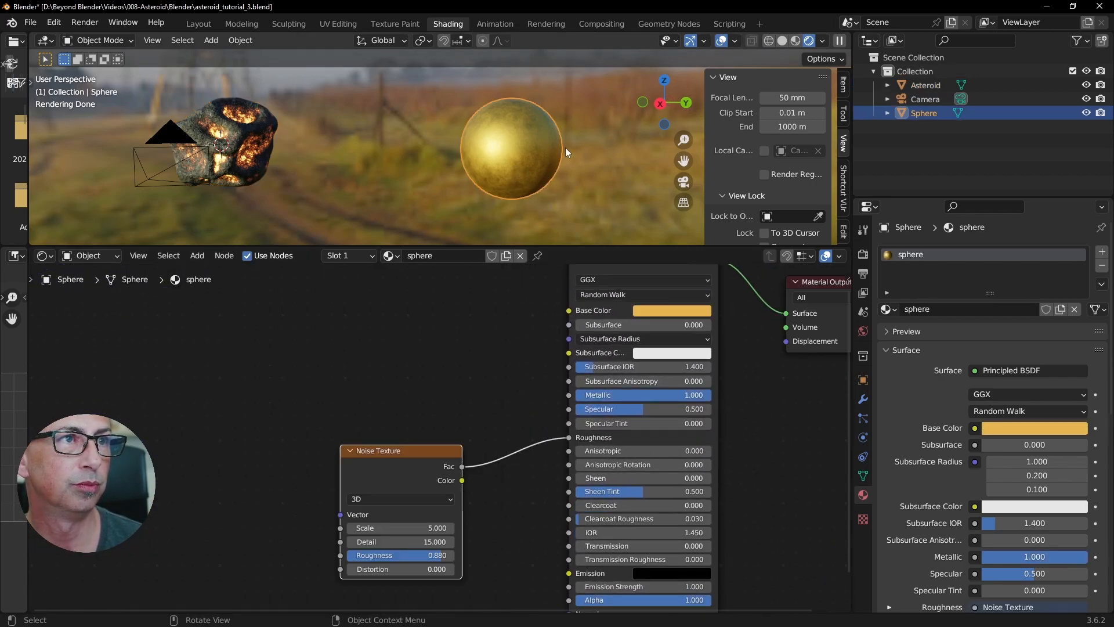
drag(421, 451, 459, 398)
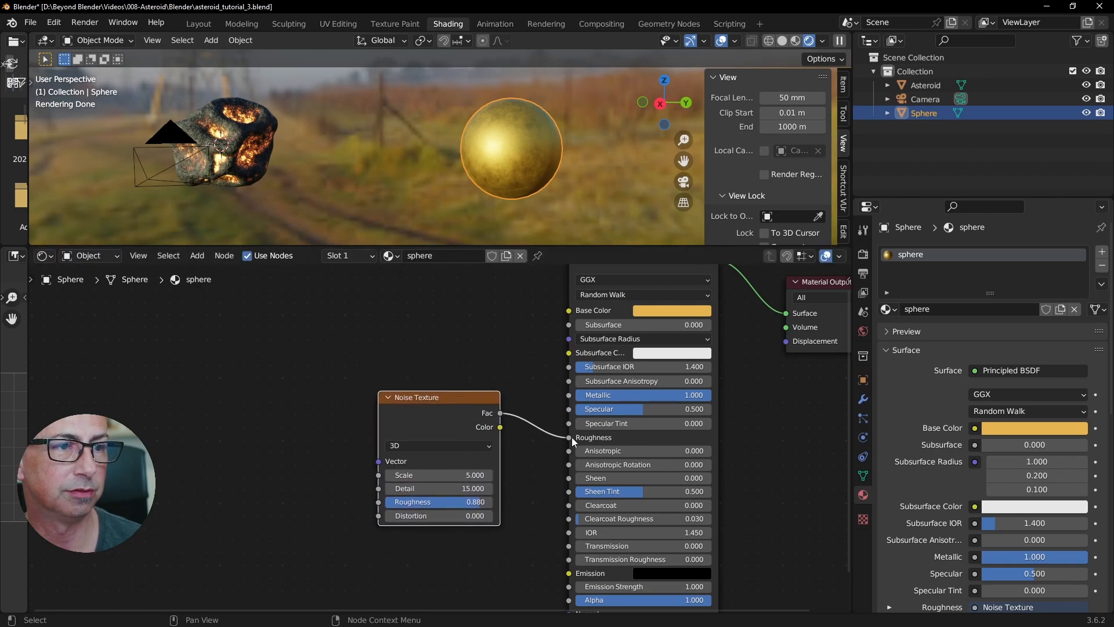
Select the asteroid and nudge the Color Ramp and Noise Texture nodes upward inside its Roughness frame
click(244, 124)
drag(372, 407, 360, 386)
mouse_move(220, 391)
mouse_down()
mouse_move(219, 364)
mouse_move(218, 399)
mouse_up()
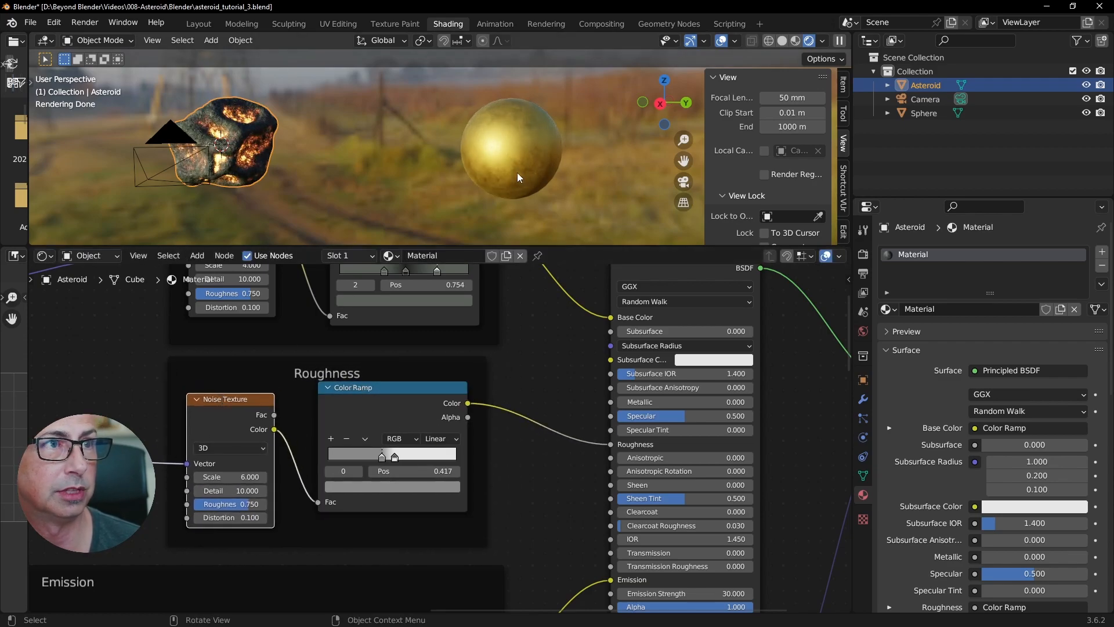
mouse_move(392, 389)
mouse_down()
mouse_move(382, 390)
mouse_move(393, 396)
mouse_up()
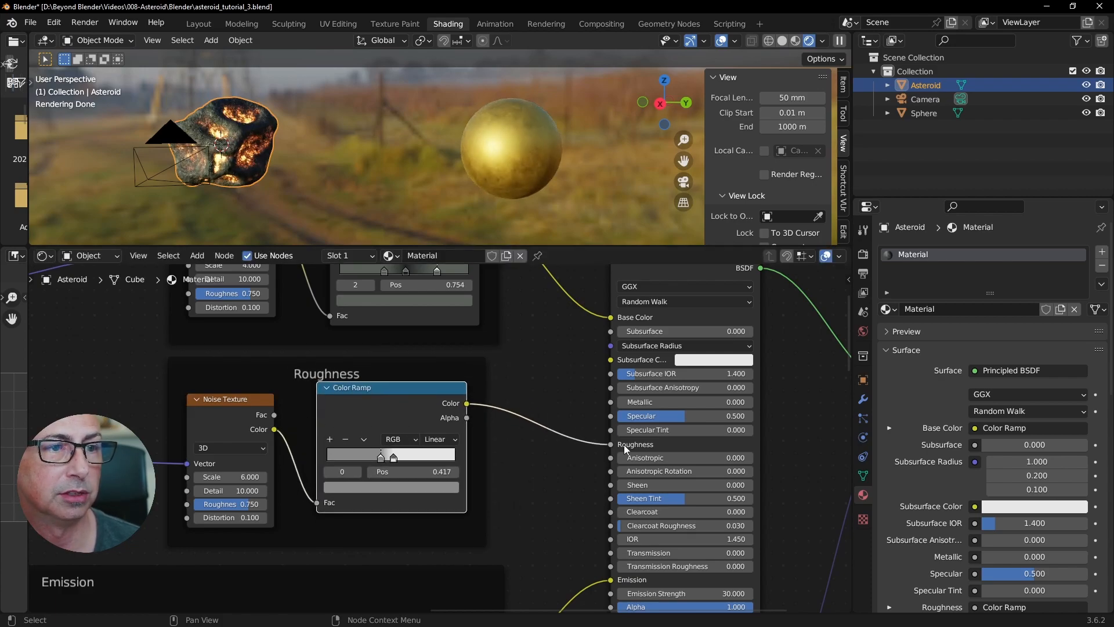
drag(254, 399, 258, 389)
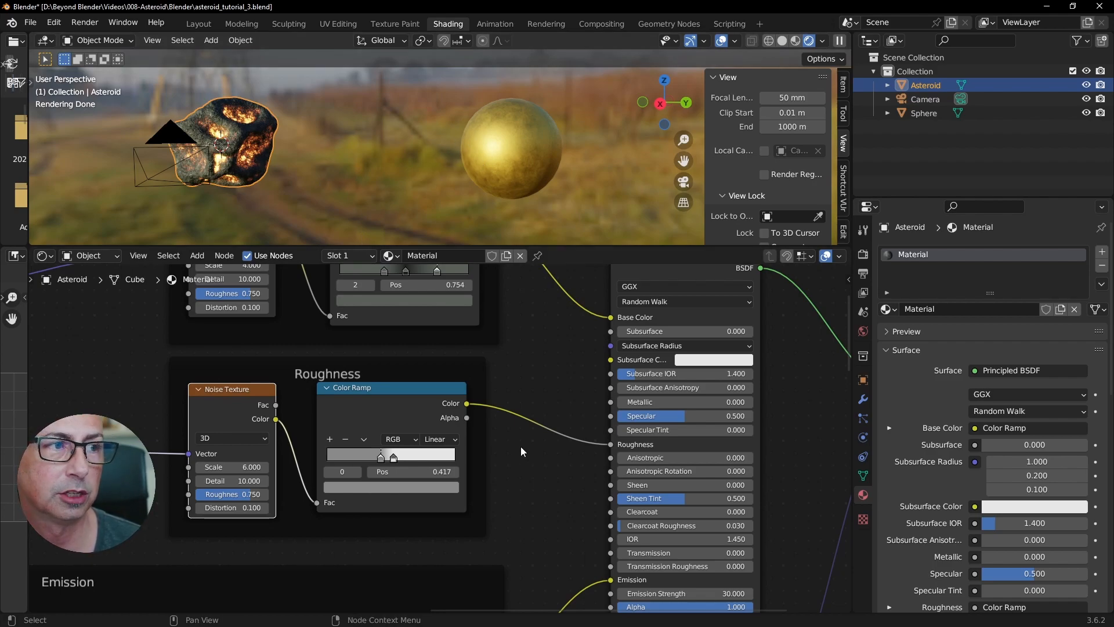
drag(246, 388, 260, 380)
Reposition the asteroid material's Colour and Emission frames slightly and inspect the link into the Principled BSDF's Emission input
scroll(400, 395, down, 3)
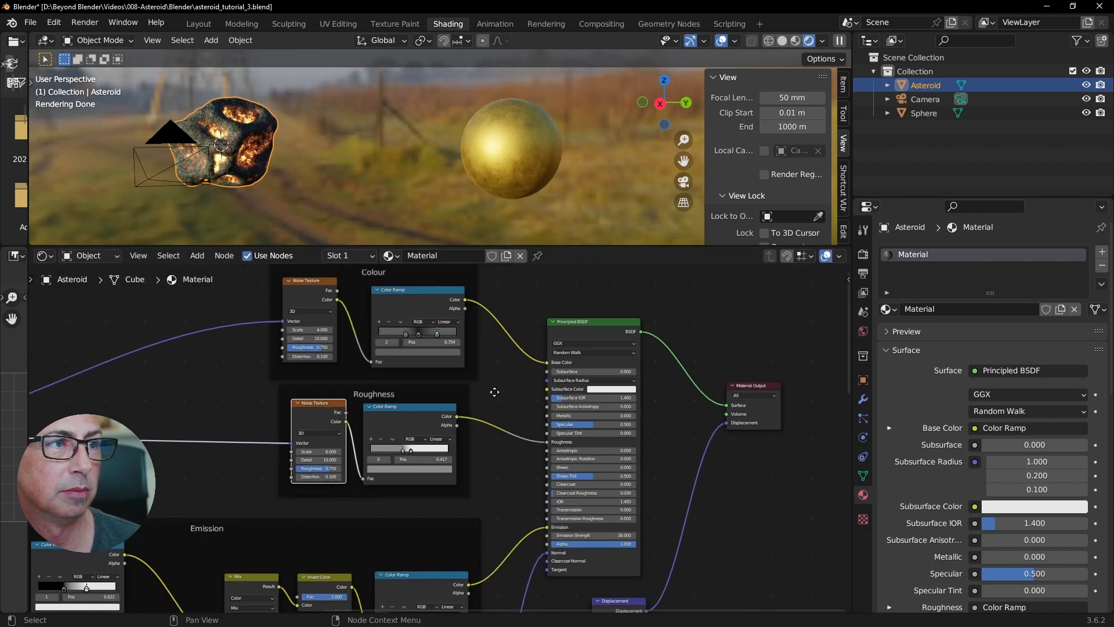
mouse_move(453, 314)
mouse_down()
mouse_move(450, 294)
mouse_move(450, 304)
mouse_up()
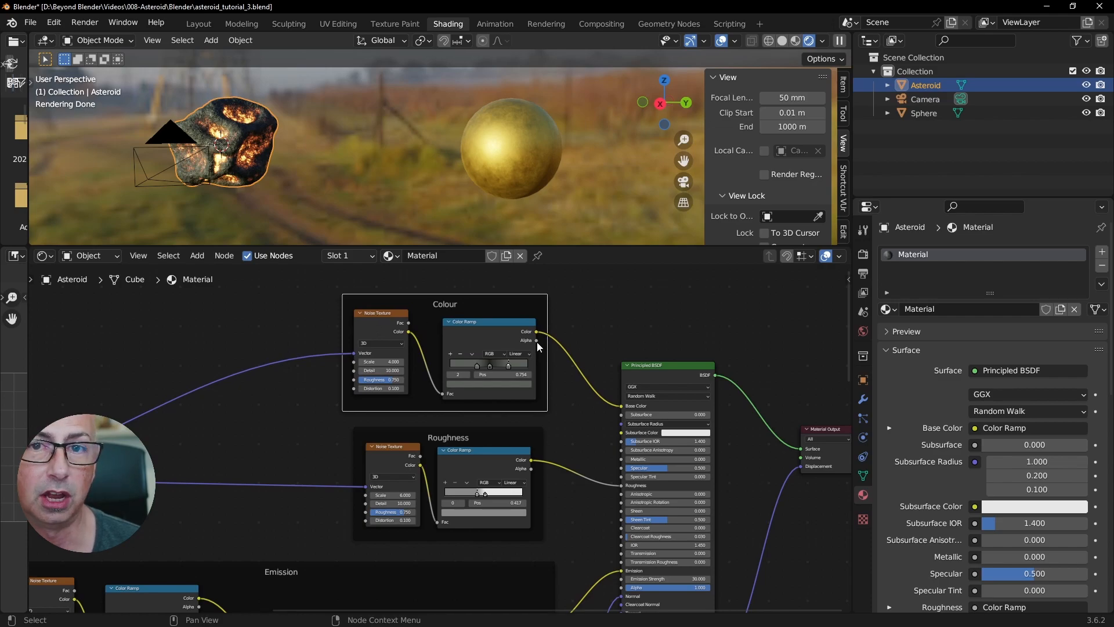
middle_drag(535, 493, 545, 329)
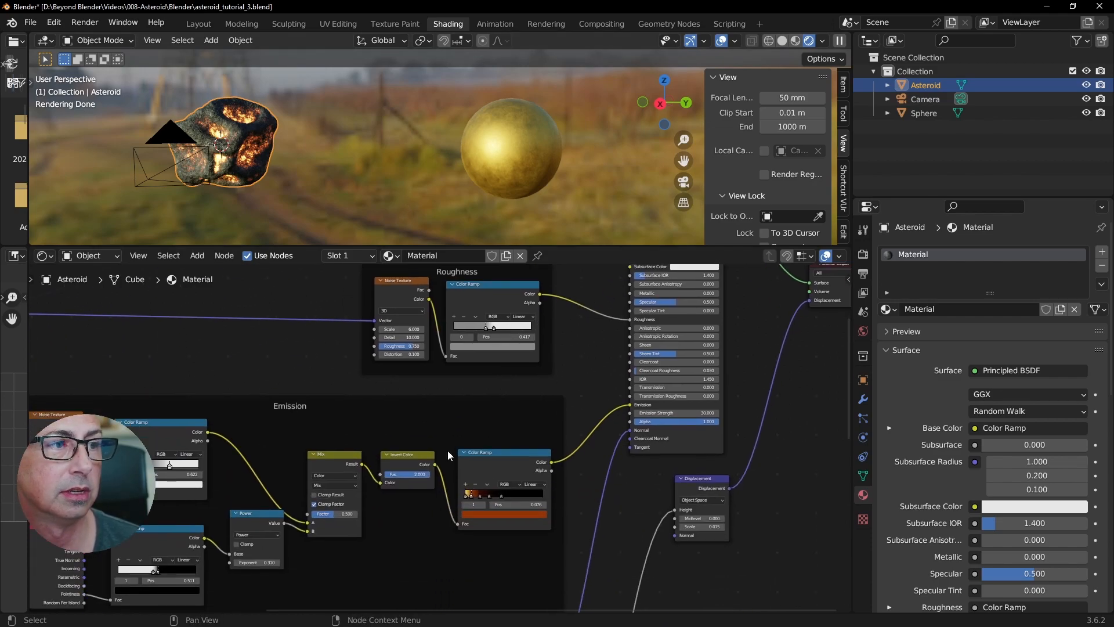
middle_drag(449, 453, 510, 434)
scroll(517, 433, down, 2)
middle_drag(645, 396, 691, 384)
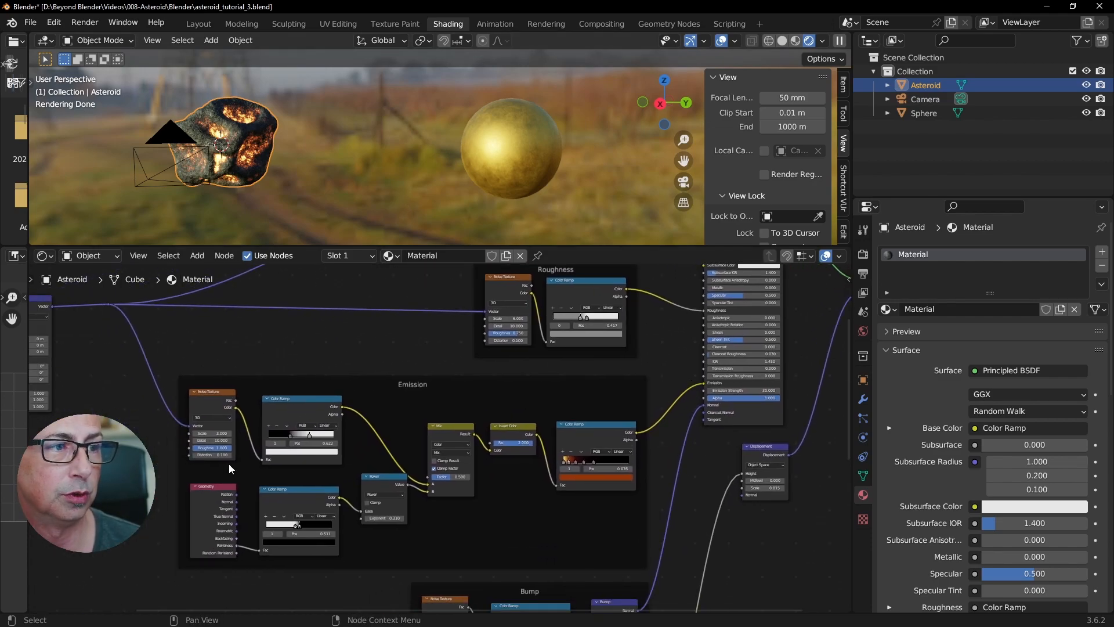
mouse_move(478, 386)
mouse_down()
mouse_move(471, 406)
mouse_move(456, 384)
mouse_up()
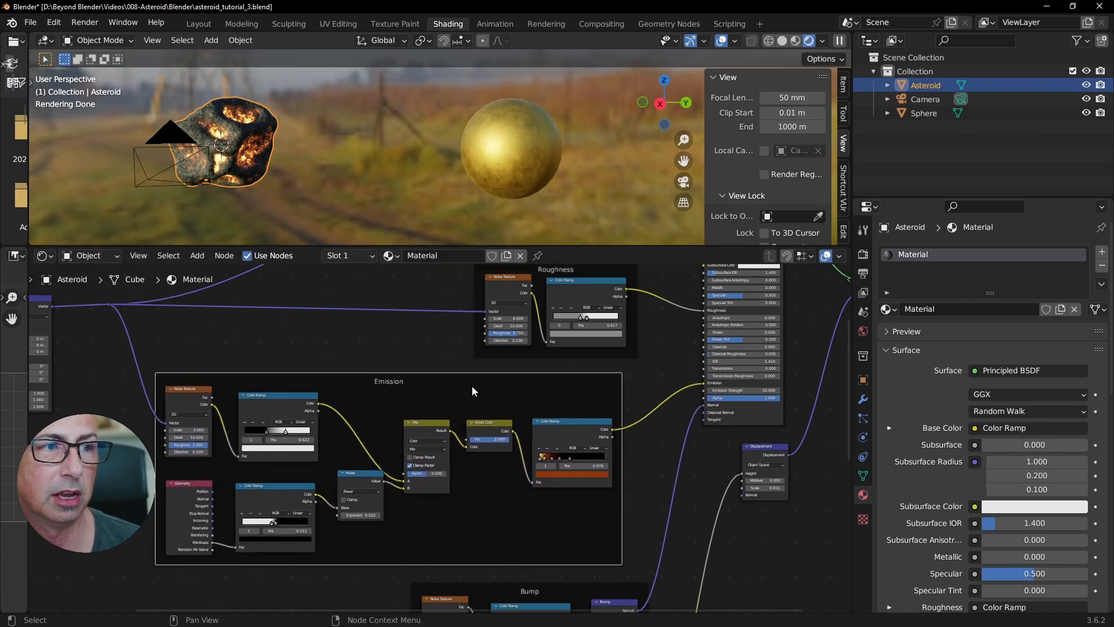
scroll(726, 381, up, 4)
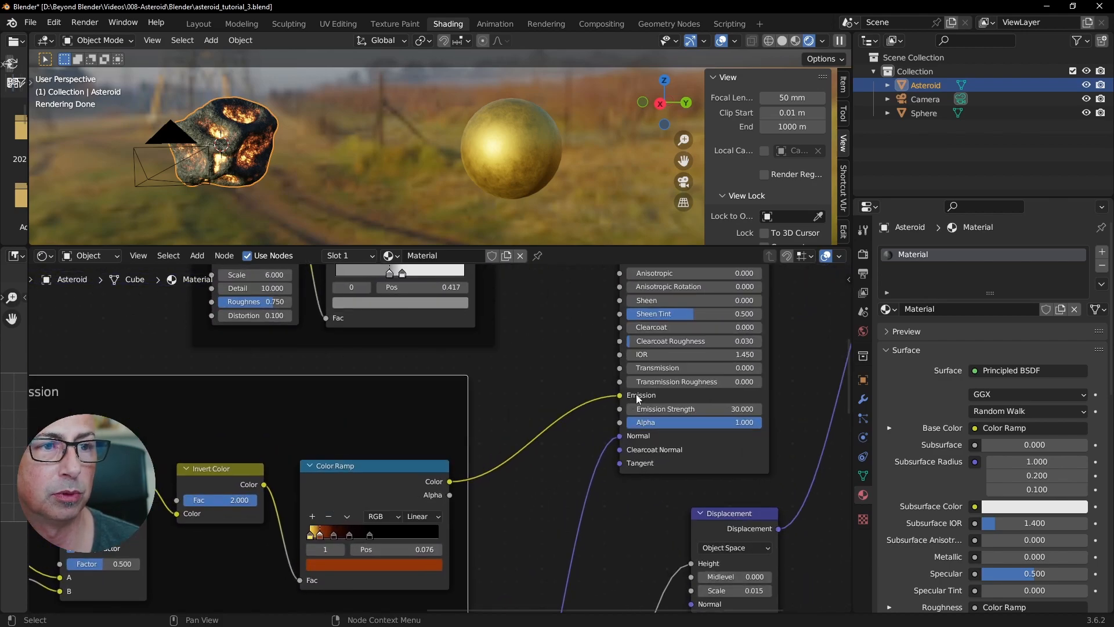
Shift the Bump frame slightly away from the Displacement node
scroll(636, 393, down, 7)
middle_drag(574, 528, 676, 341)
middle_drag(528, 449, 529, 447)
drag(529, 447, 505, 445)
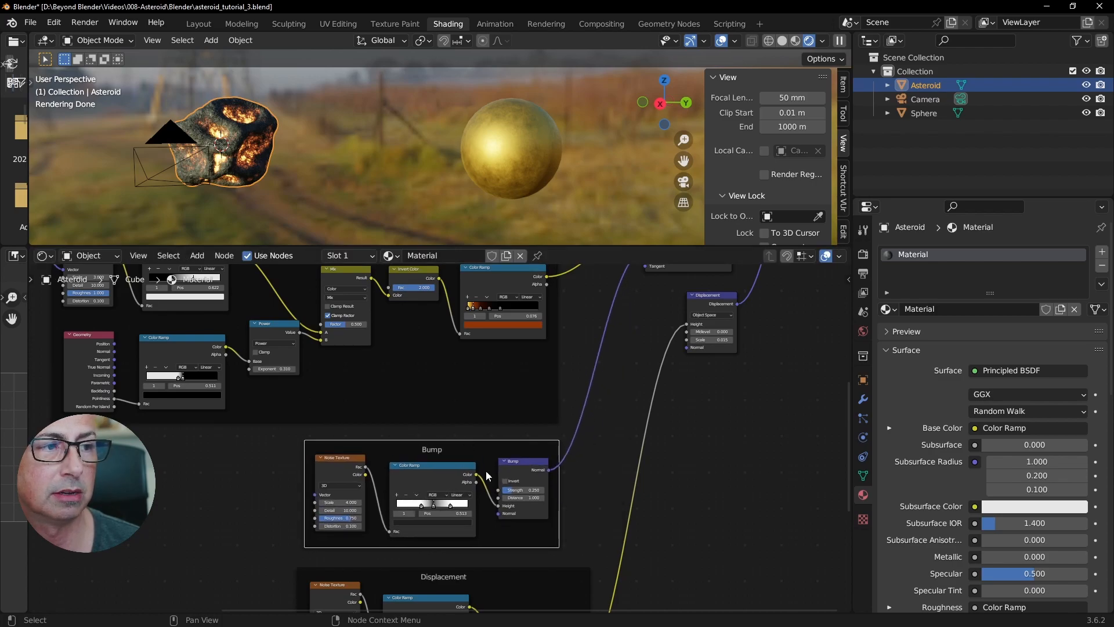
Trace the Bump link to the Principled BSDF's Normal input and the Displacement link to the Material Output
scroll(511, 488, up, 4)
middle_drag(545, 497, 441, 556)
middle_drag(611, 281, 594, 374)
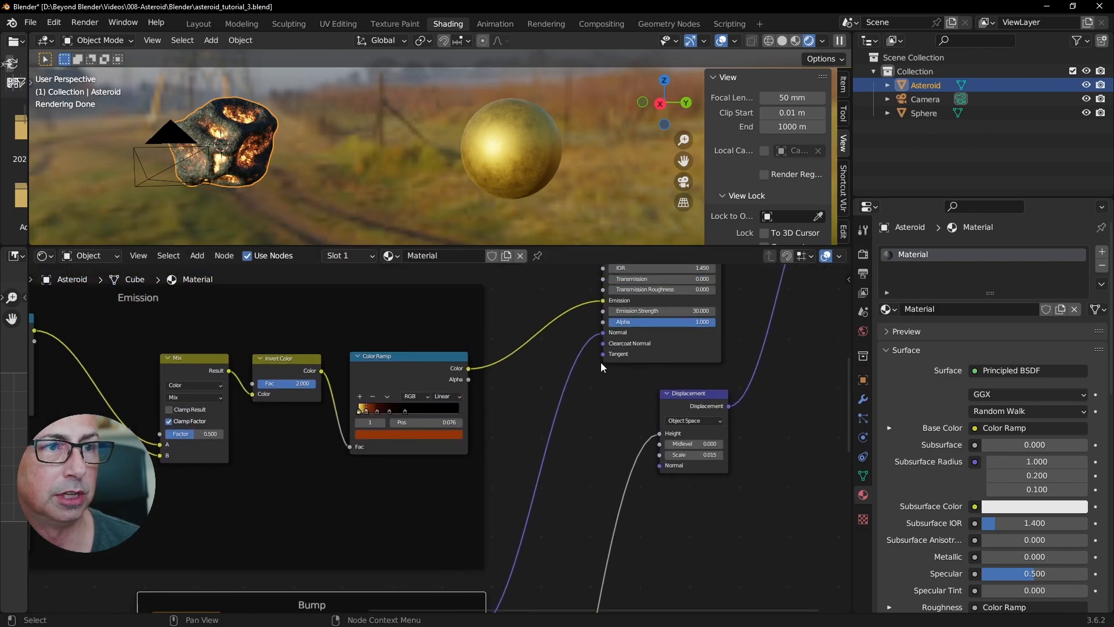
middle_drag(578, 469, 616, 386)
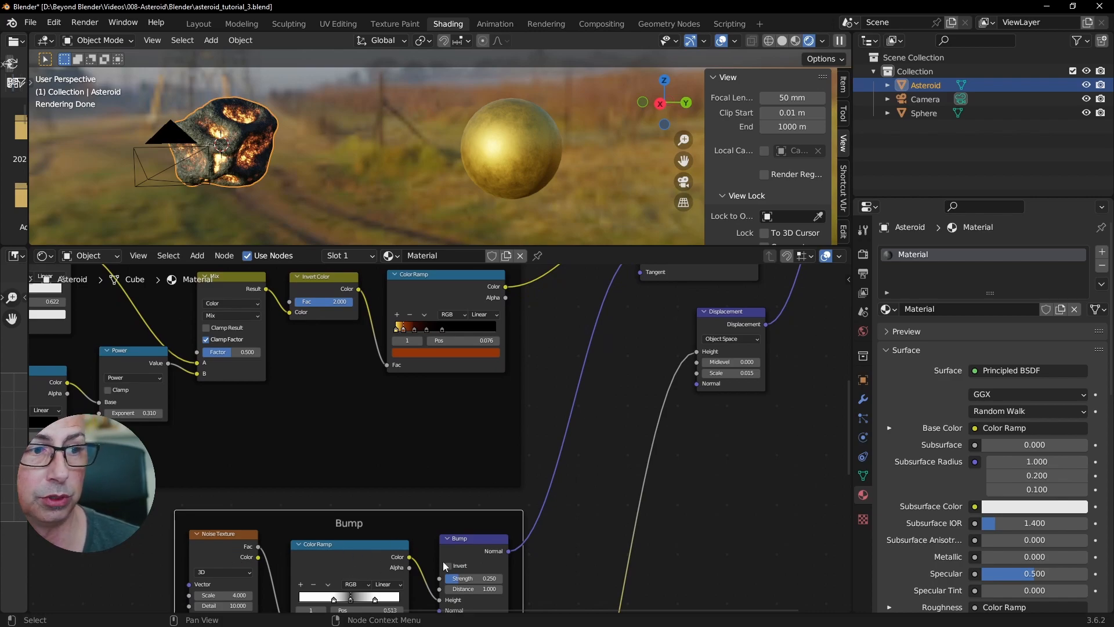
middle_drag(603, 423, 598, 441)
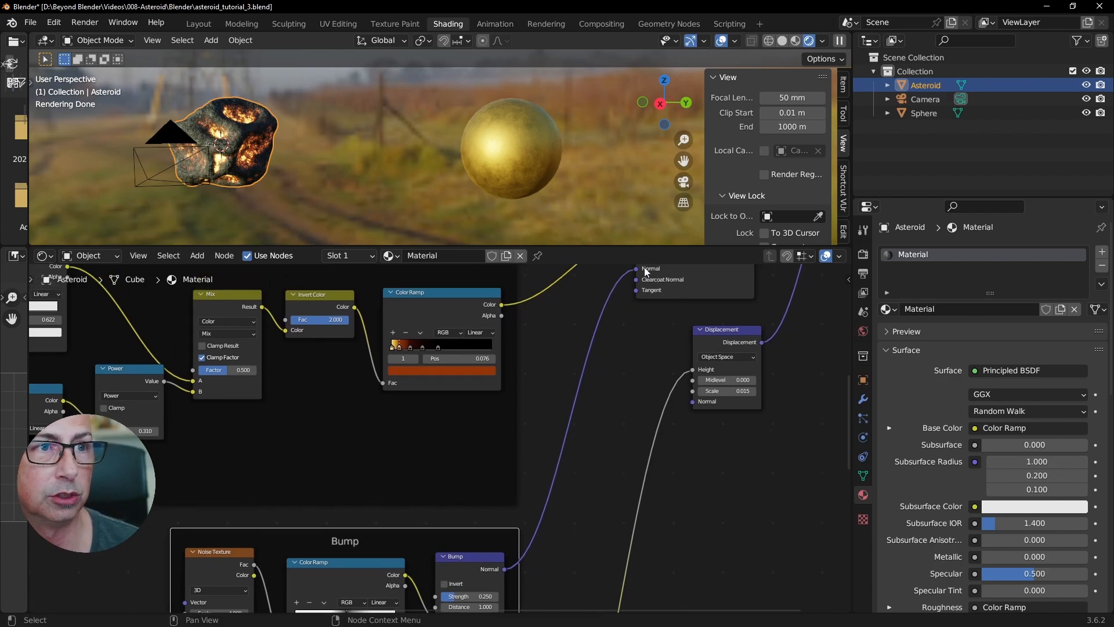
scroll(633, 395, down, 6)
mouse_move(619, 584)
middle_down()
mouse_move(696, 395)
mouse_move(705, 340)
mouse_move(758, 483)
middle_up()
mouse_move(844, 296)
middle_down()
mouse_move(637, 489)
mouse_move(600, 564)
middle_up()
scroll(639, 380, up, 5)
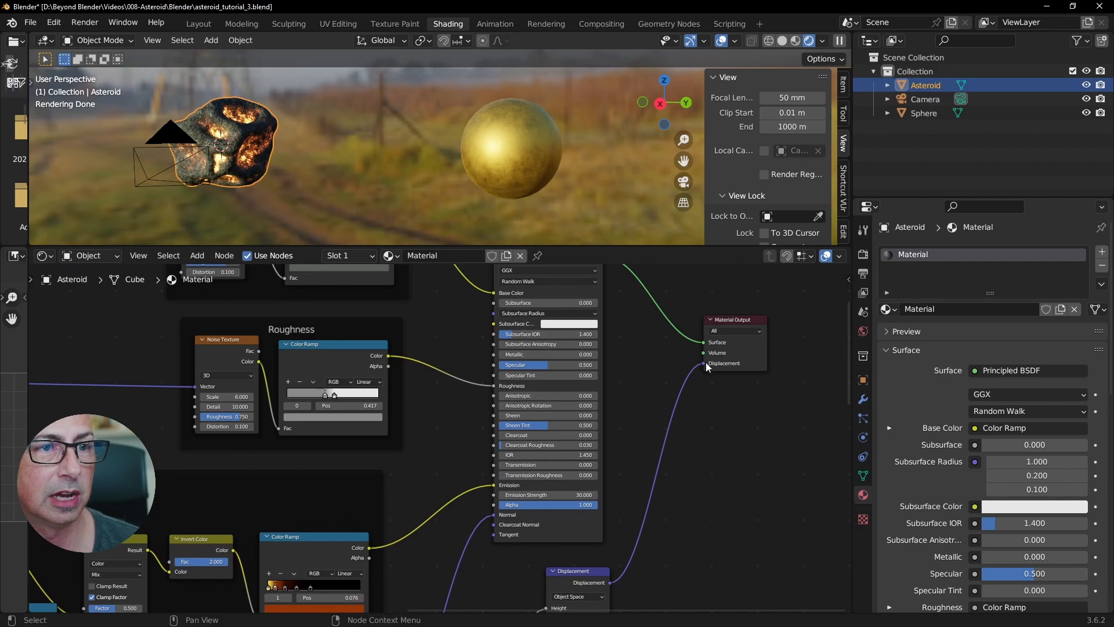
scroll(687, 404, down, 3)
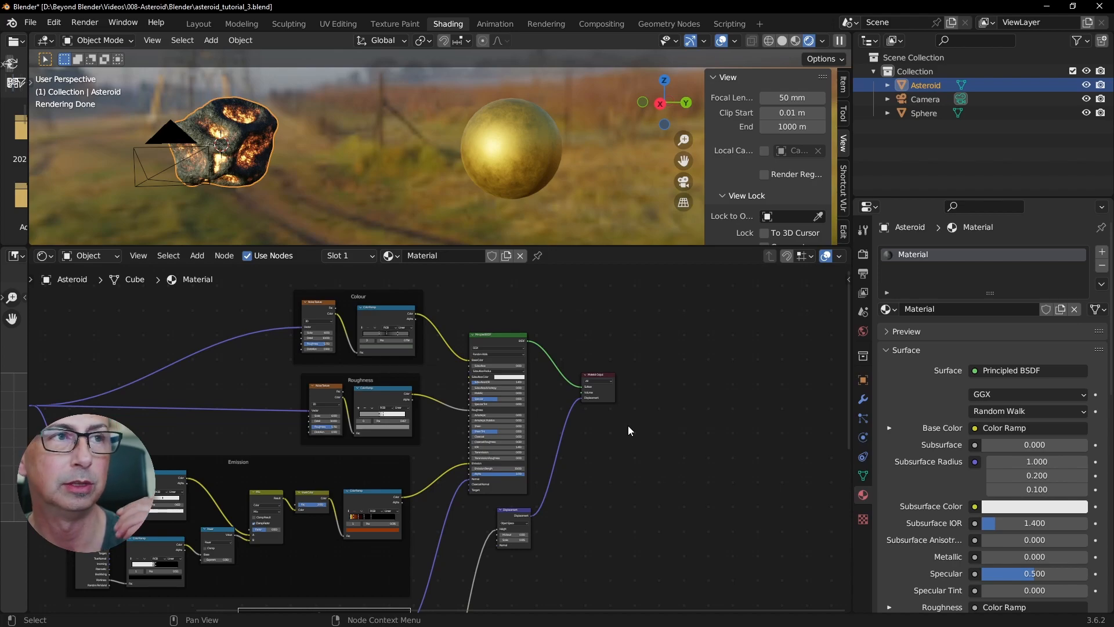
Examine the asteroid's rocky, glowing surface up close in the rendered viewport
middle_drag(310, 160, 442, 148)
scroll(537, 176, up, 5)
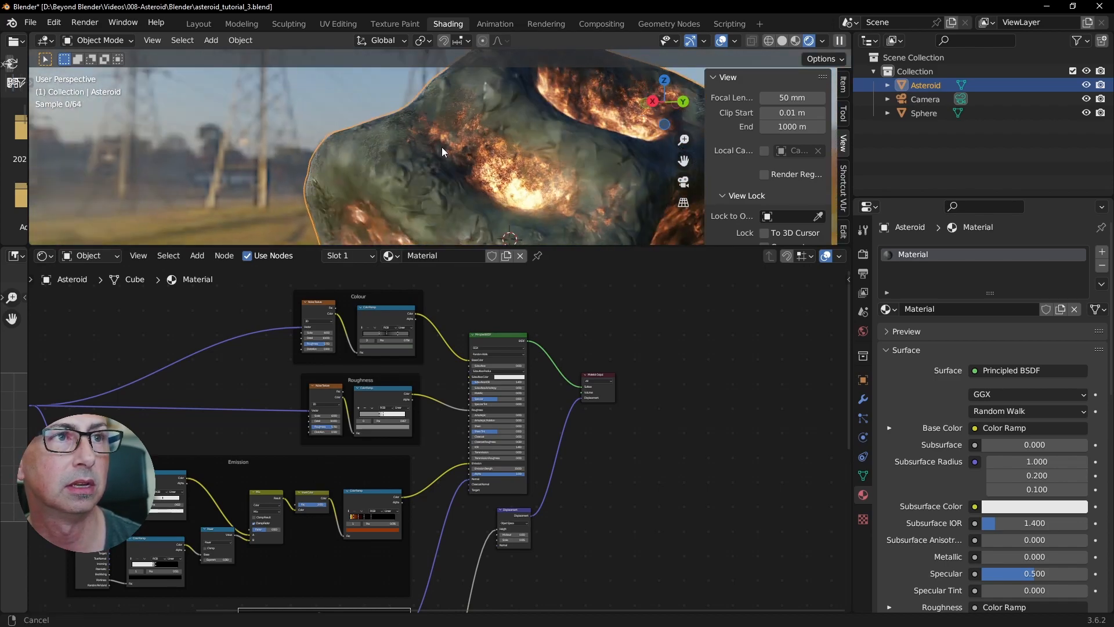
scroll(562, 172, up, 2)
shift+middle_drag(547, 174, 467, 145)
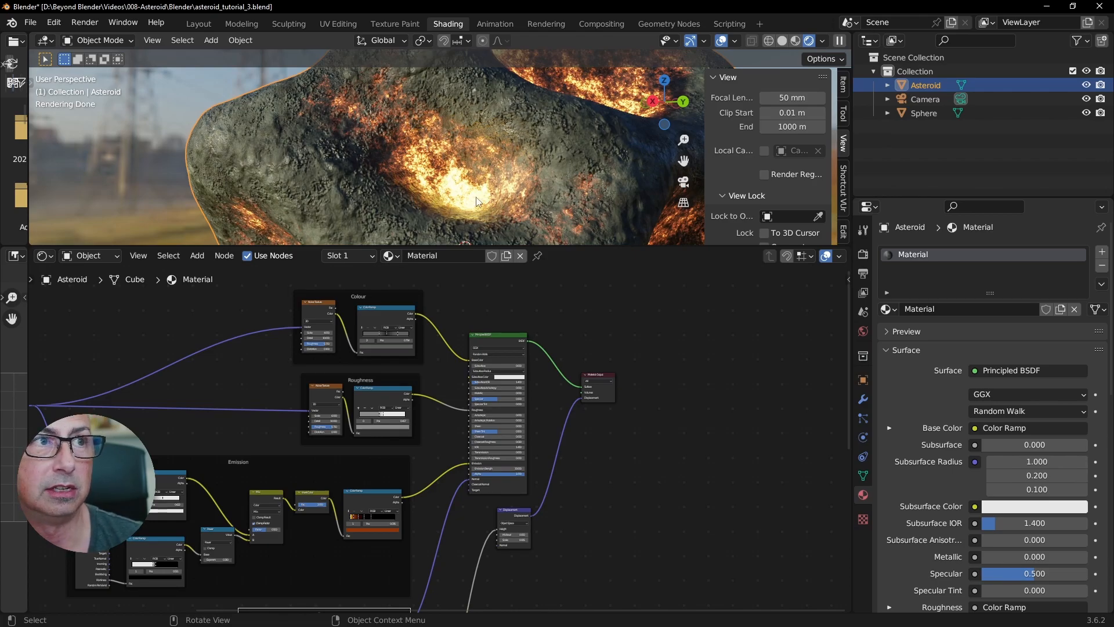
Move the Color Ramp node slightly up inside the asteroid material's Colour frame
scroll(398, 528, down, 2)
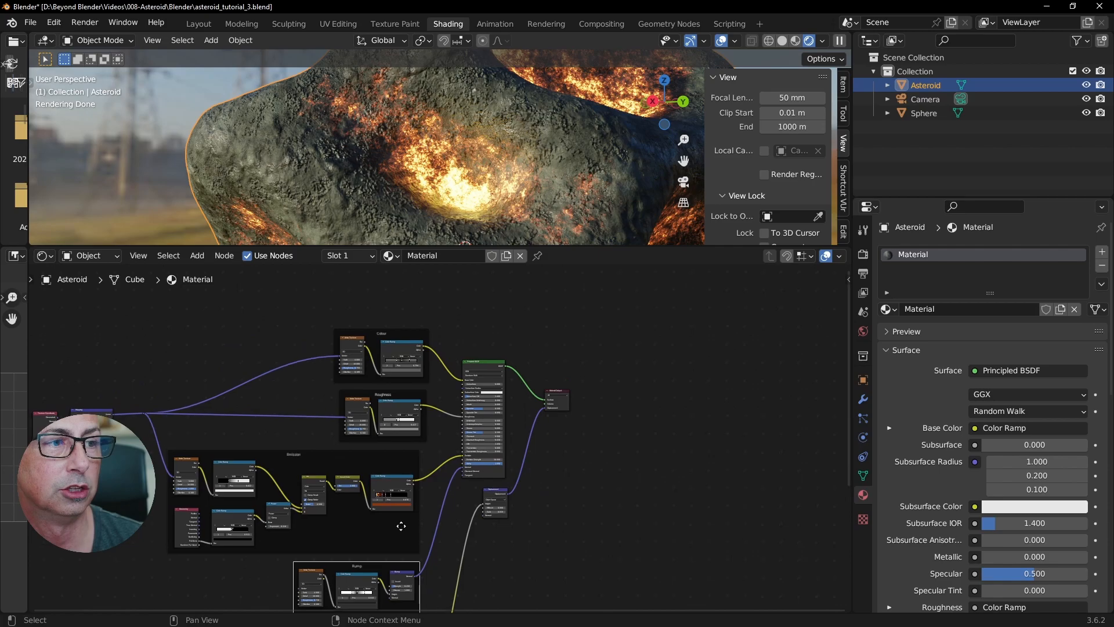
middle_drag(398, 527, 613, 376)
scroll(590, 430, up, 3)
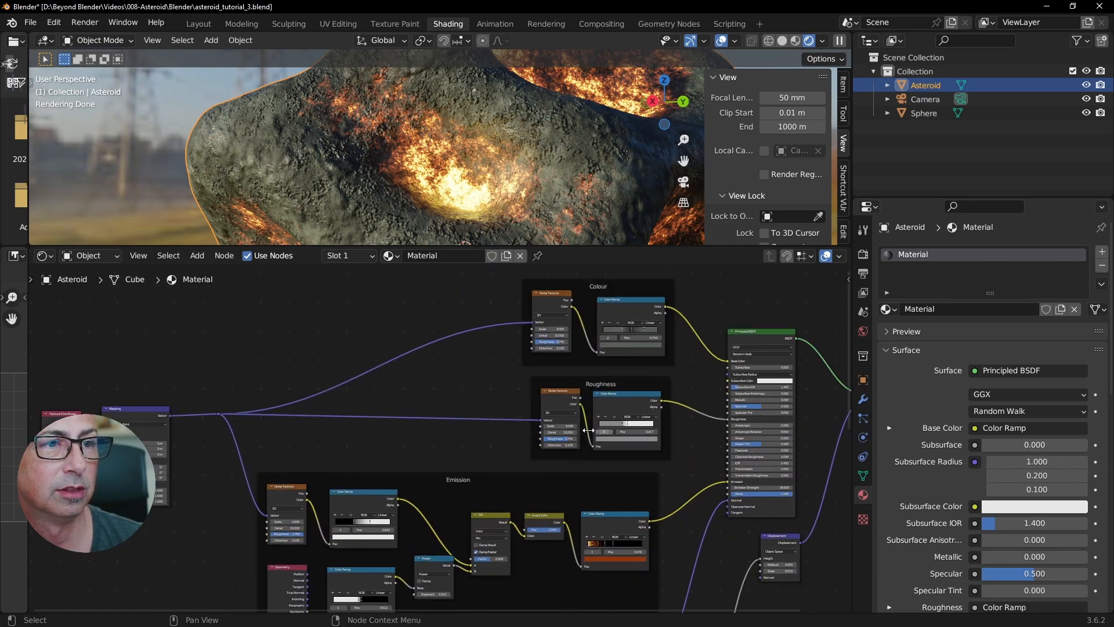
scroll(611, 386, up, 4)
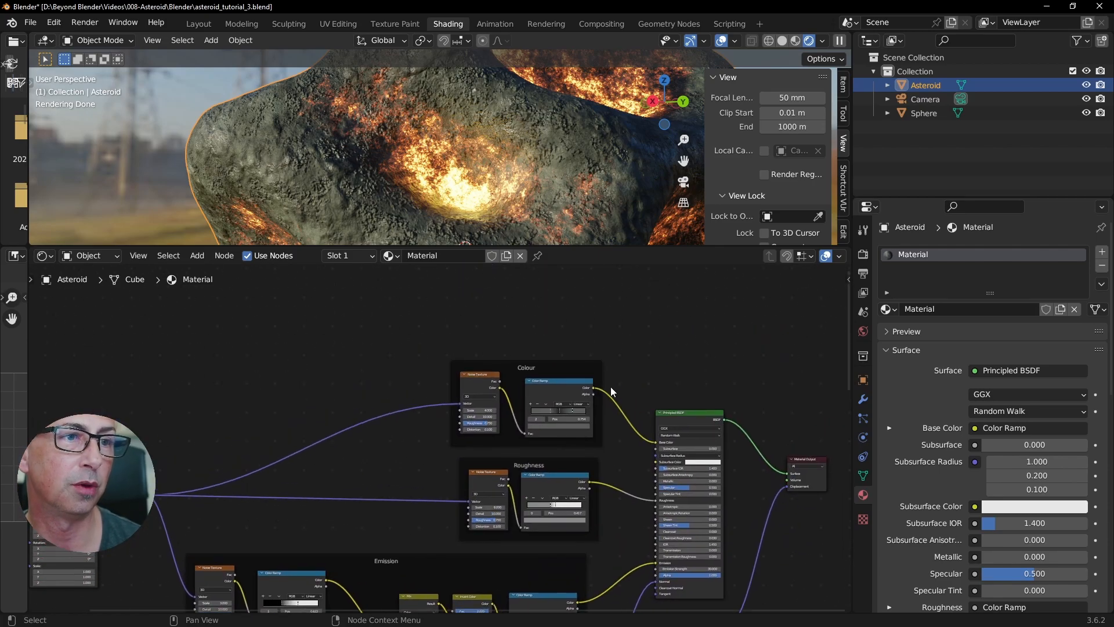
middle_drag(653, 392, 596, 389)
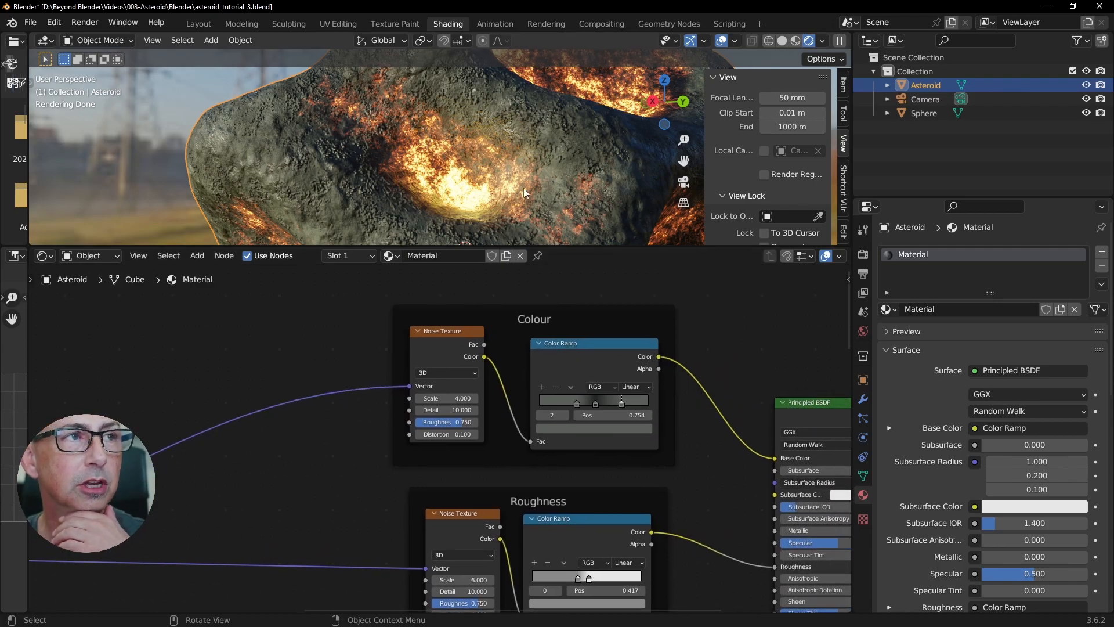
middle_drag(497, 155, 627, 153)
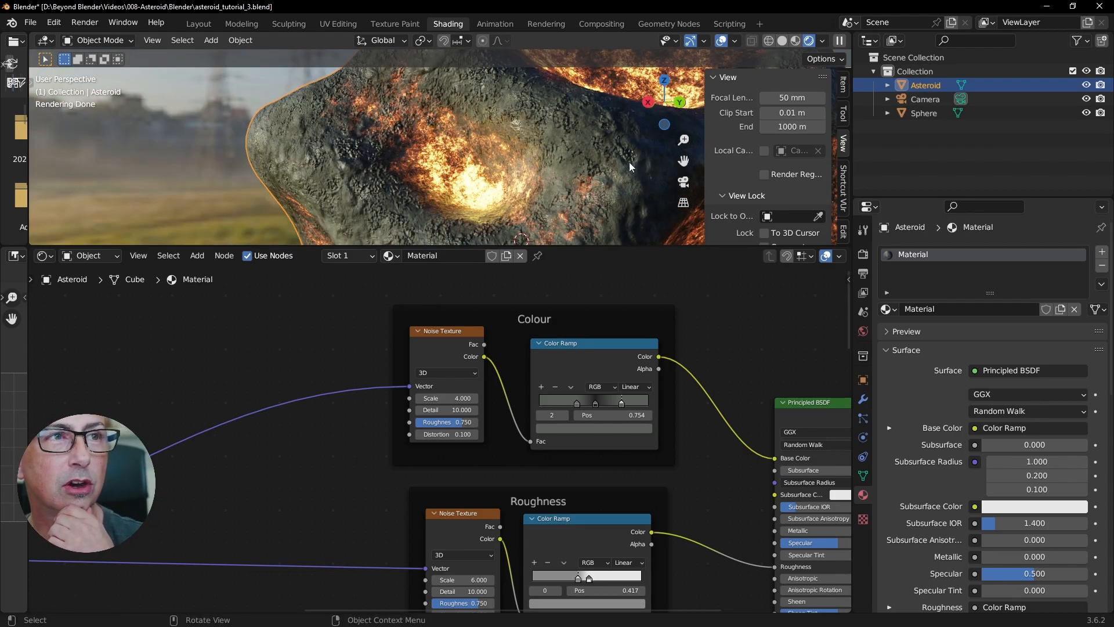
drag(607, 343, 601, 328)
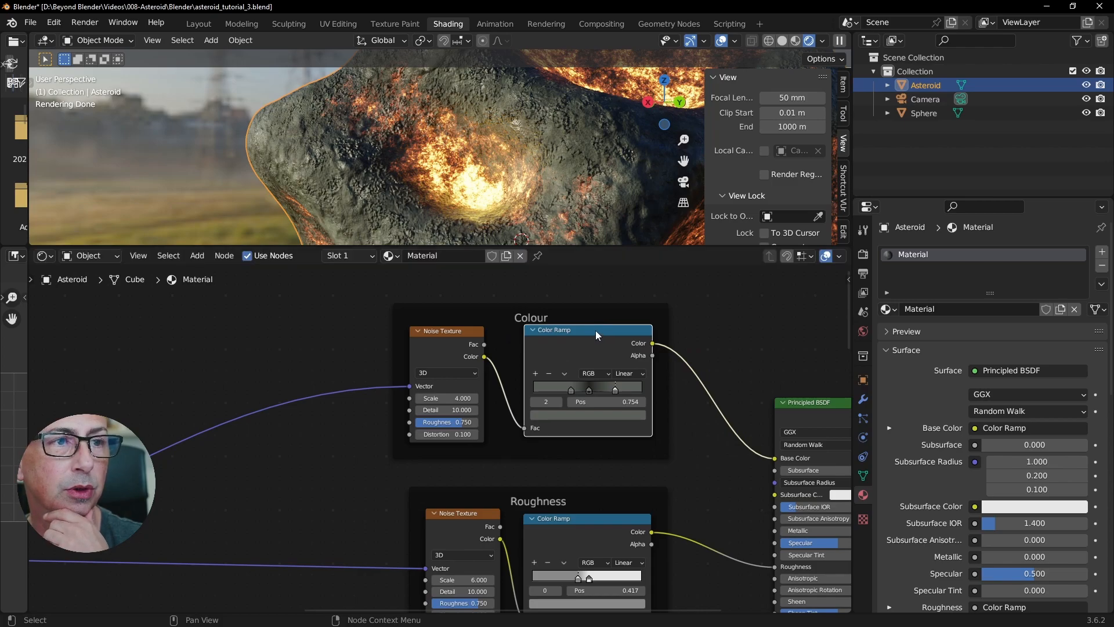
scroll(622, 361, up, 2)
middle_drag(626, 407, 594, 430)
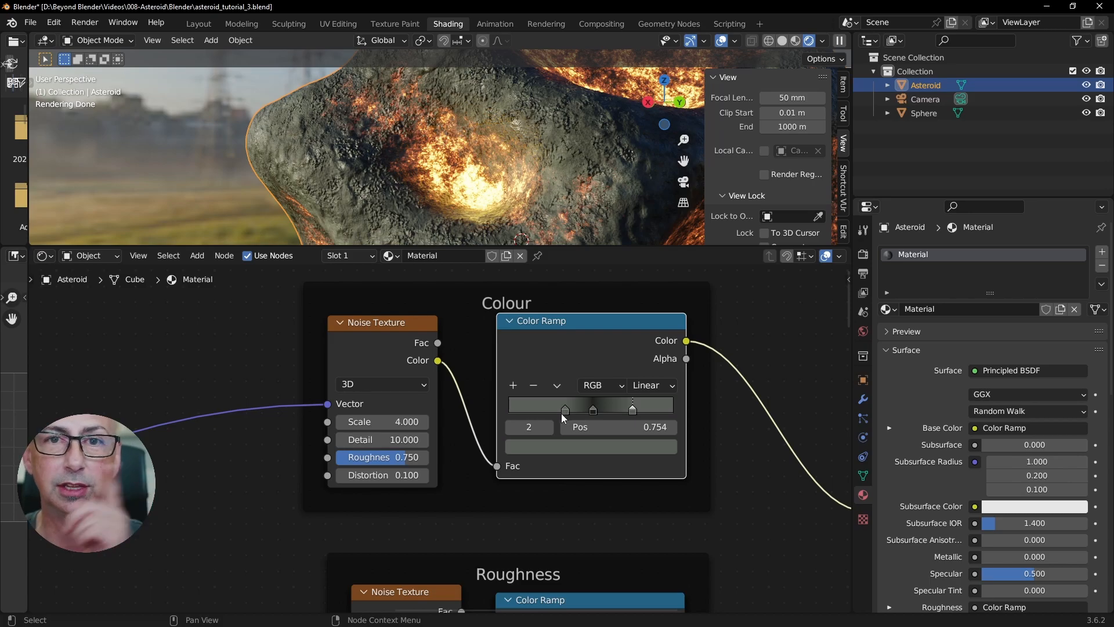
In the Colour frame's Color Ramp, slide the middle stop toward the last one and set the first stop's position to 0.547
drag(597, 342, 597, 353)
drag(565, 422, 614, 421)
drag(530, 420, 600, 419)
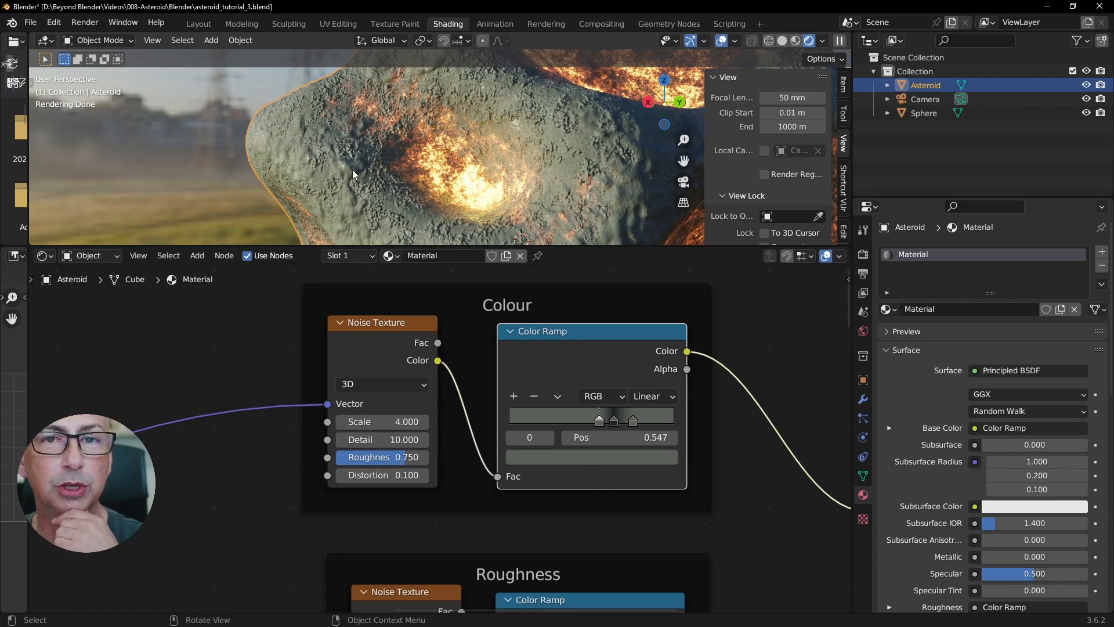
Recolour the first stop of the Colour frame's Color Ramp to bright green
click(593, 458)
drag(565, 314, 572, 249)
drag(642, 302, 545, 274)
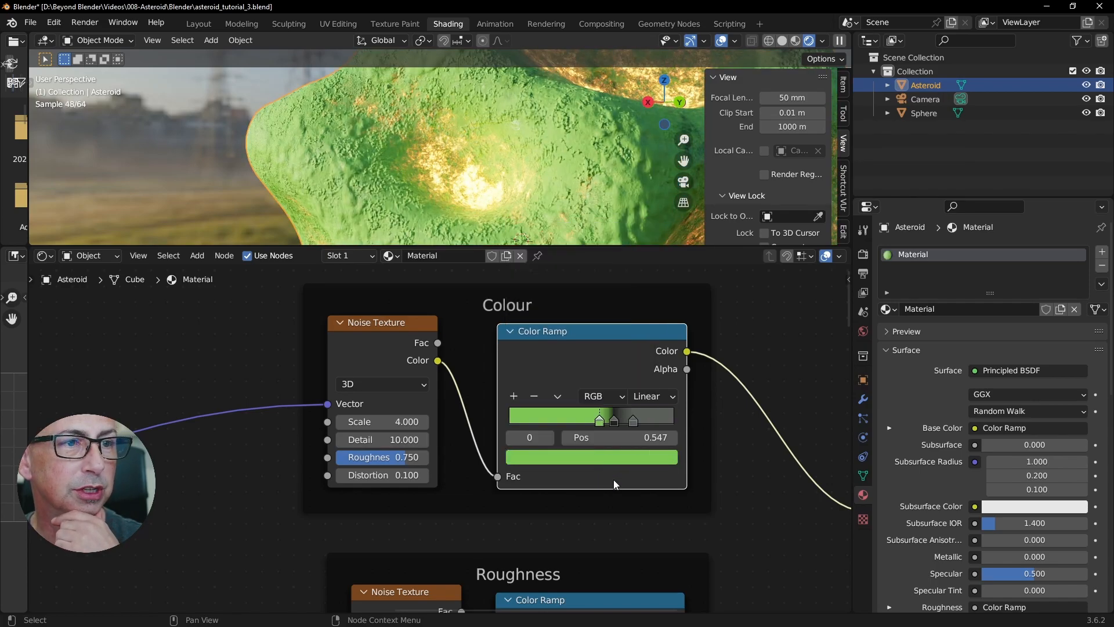
Shift the Color Ramp's green stop to position 0.367 and bring the dark middle stop back close to it
drag(601, 419, 547, 421)
drag(614, 420, 570, 422)
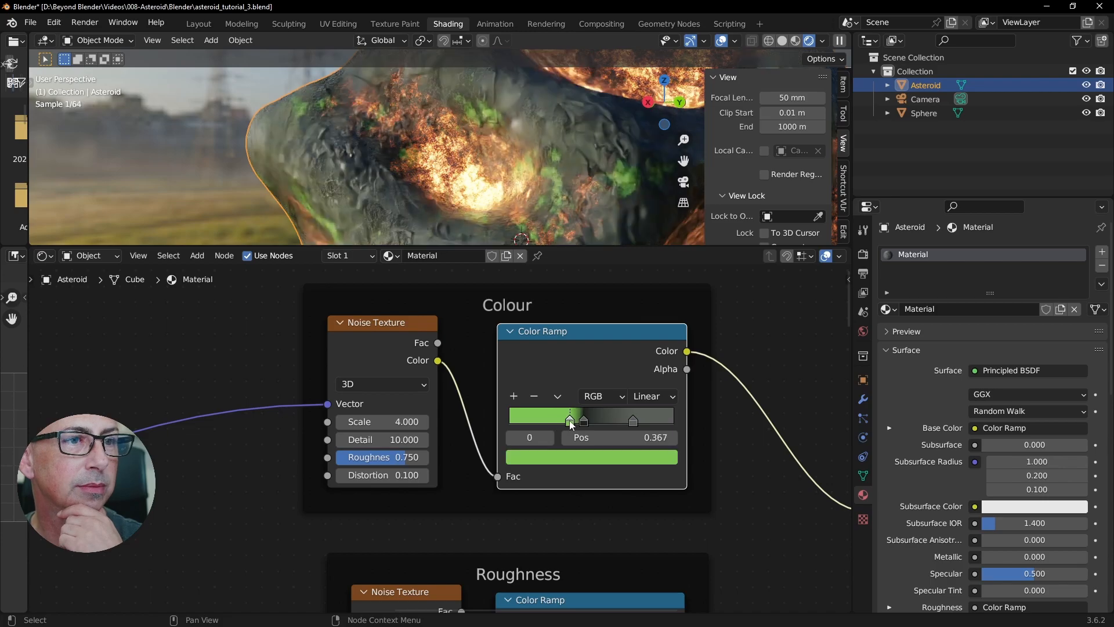
mouse_move(567, 171)
middle_down()
mouse_move(621, 182)
mouse_move(548, 127)
mouse_move(500, 194)
mouse_move(524, 137)
mouse_move(511, 173)
mouse_move(552, 162)
mouse_move(563, 182)
middle_up()
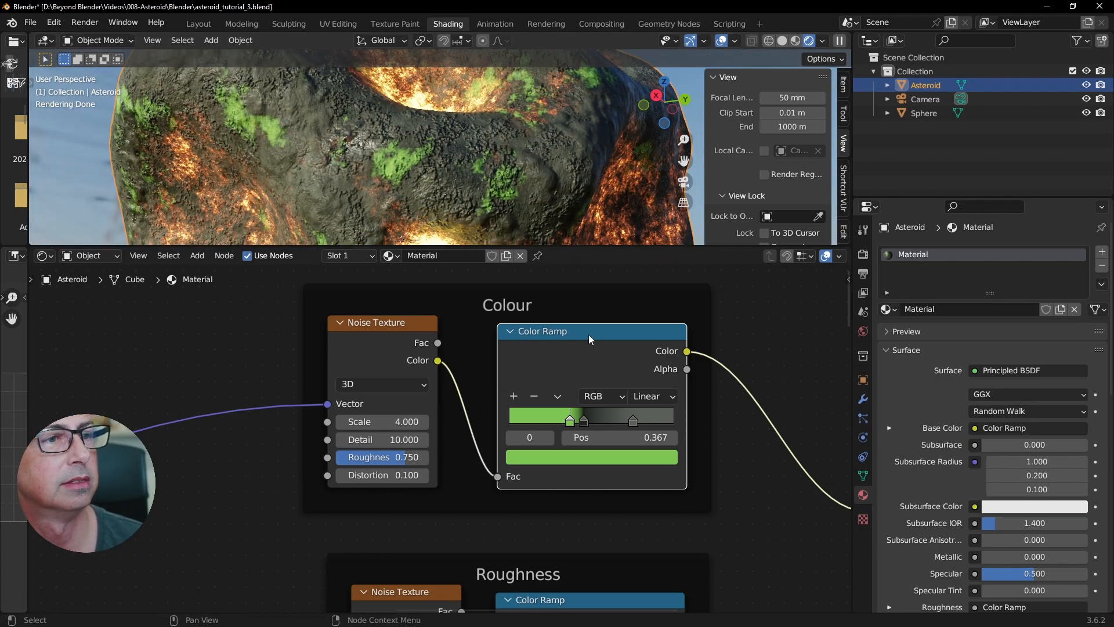
Trace how the Colour and Roughness frames feed the Principled BSDF's Base Color and Roughness inputs
scroll(591, 335, down, 6)
middle_drag(581, 335, 563, 412)
scroll(596, 374, up, 3)
scroll(592, 372, up, 3)
middle_drag(819, 512, 691, 451)
middle_drag(778, 421, 628, 447)
middle_drag(656, 488, 646, 446)
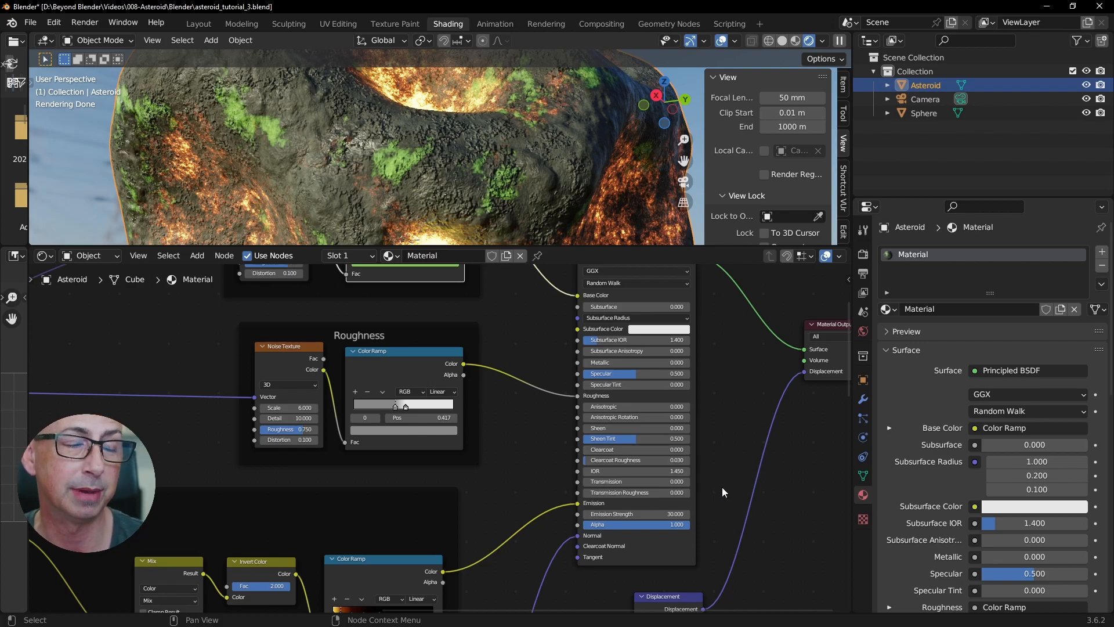
Review the asteroid material's full node tree, covering the Emission, Bump, Displacement, Colour and Roughness sections
scroll(723, 492, down, 4)
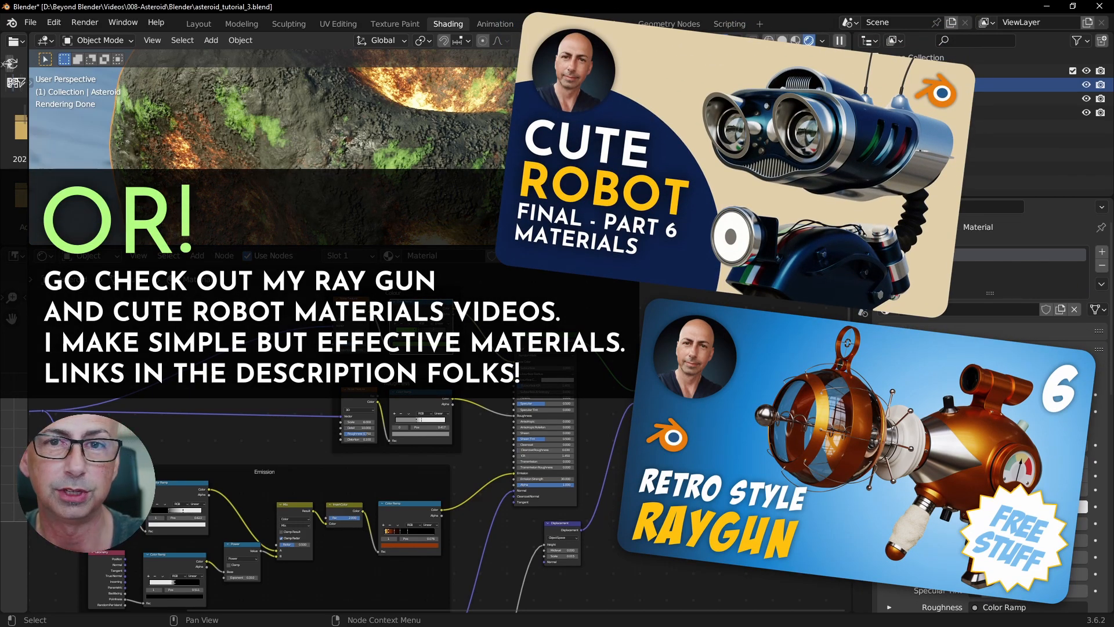
middle_drag(406, 493, 535, 376)
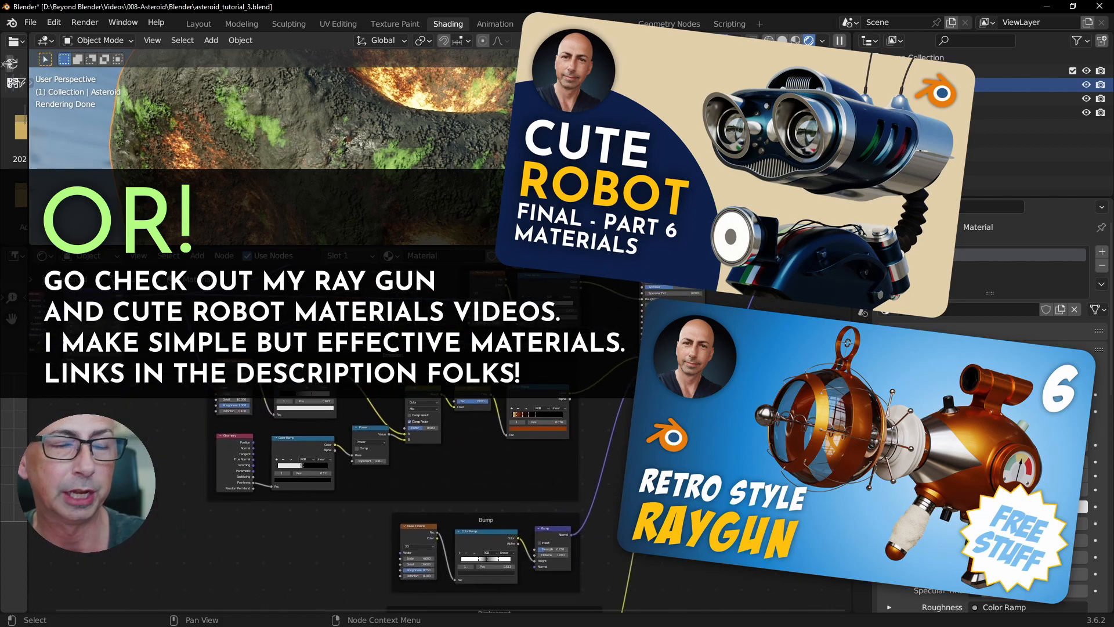
middle_drag(740, 476, 746, 515)
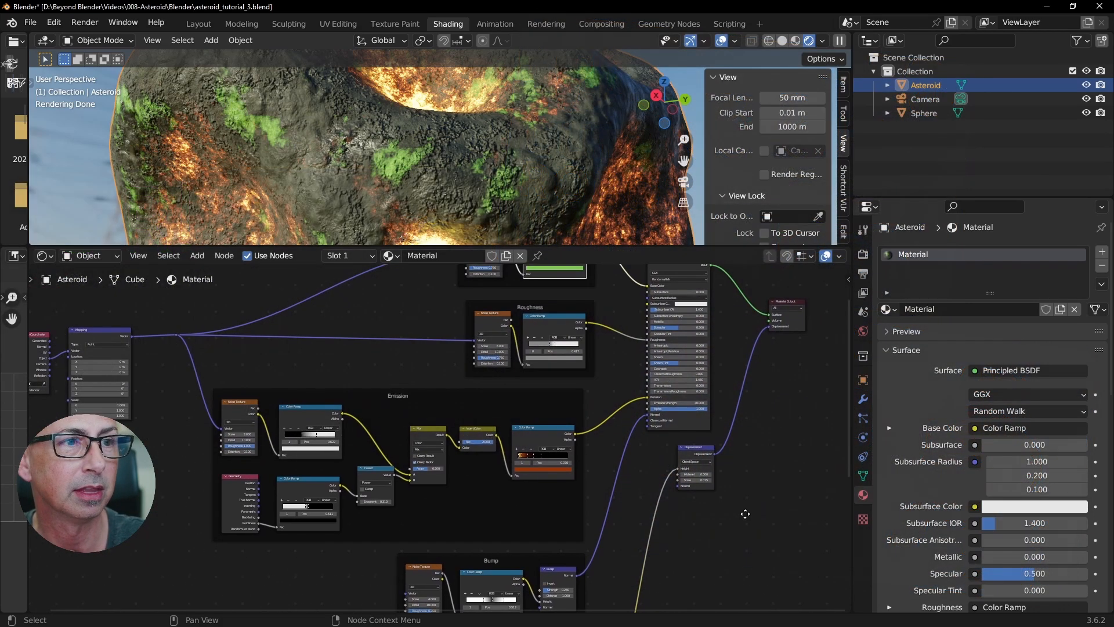
middle_drag(768, 477, 708, 479)
scroll(653, 475, up, 1)
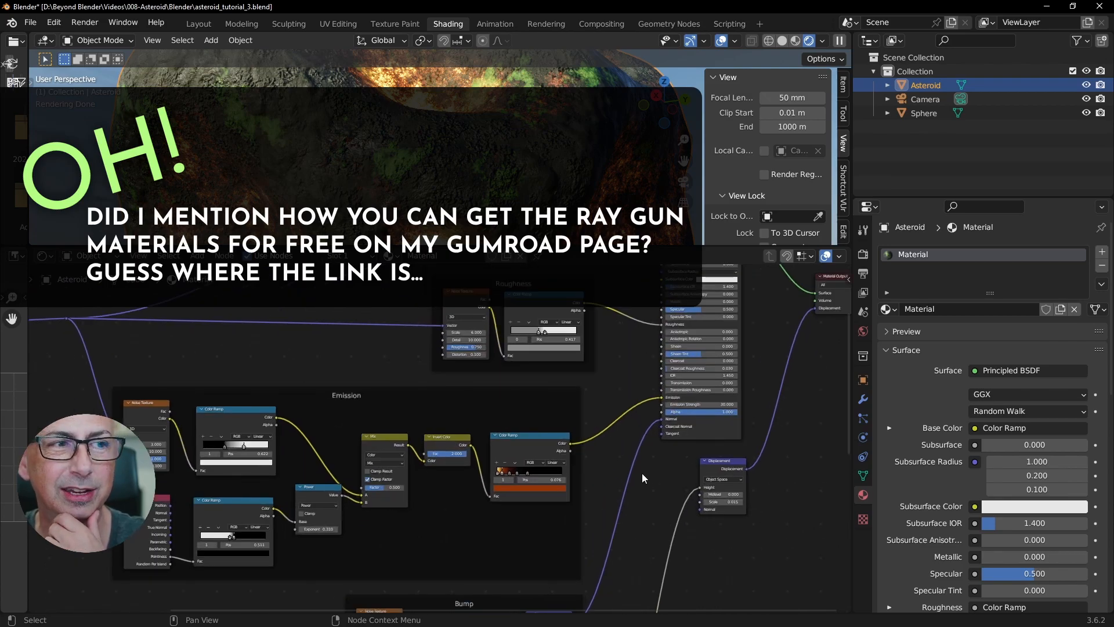
middle_drag(655, 407, 652, 496)
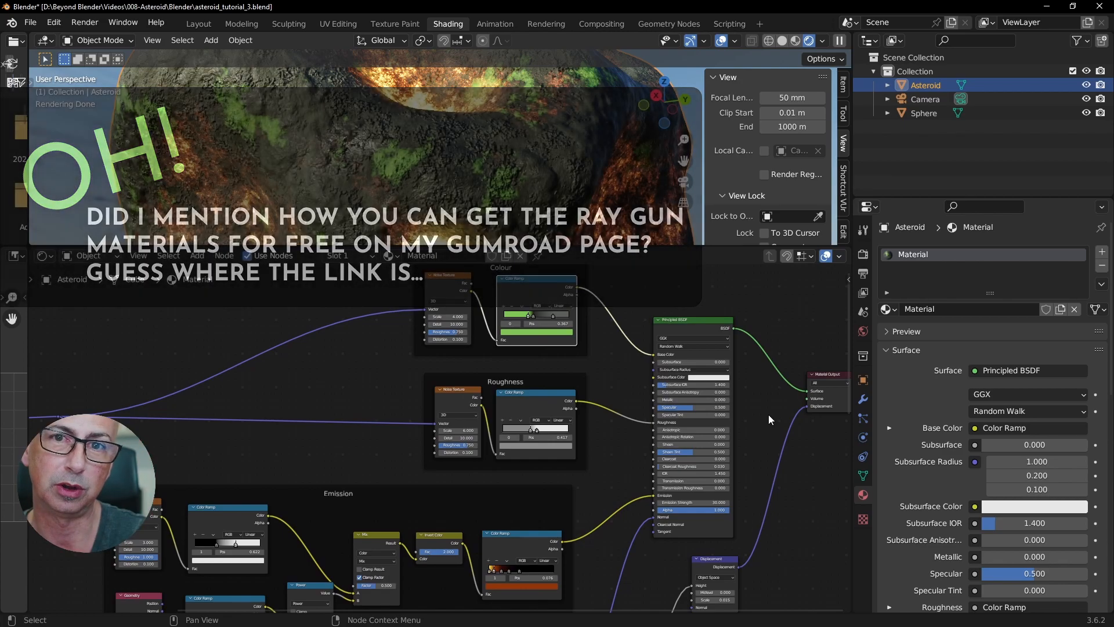
middle_drag(753, 392, 727, 441)
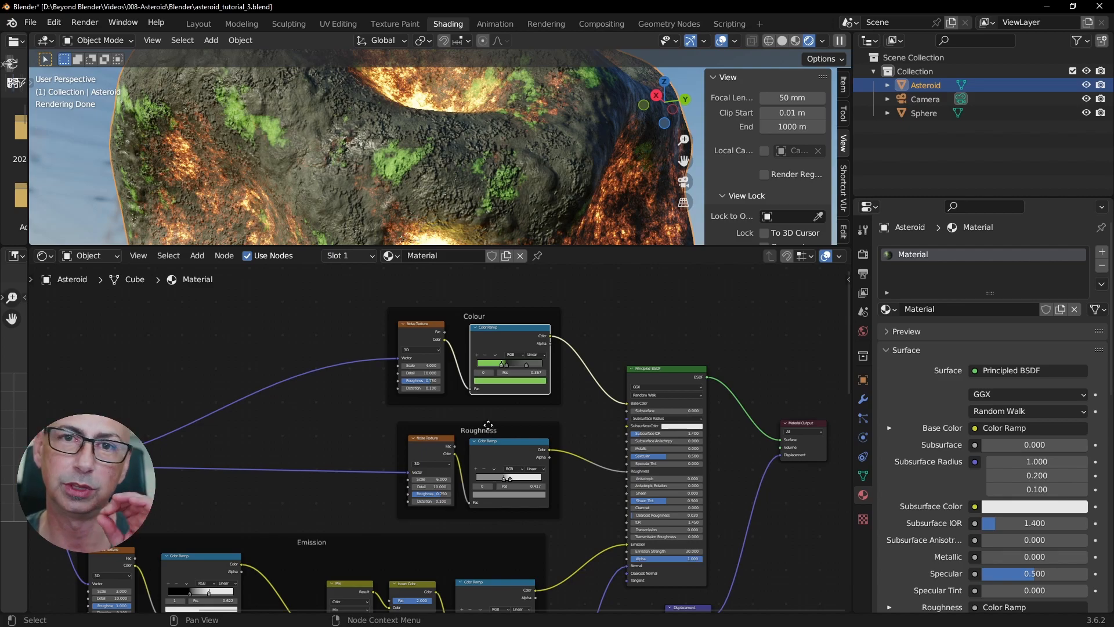
middle_drag(515, 454, 479, 411)
scroll(616, 420, up, 3)
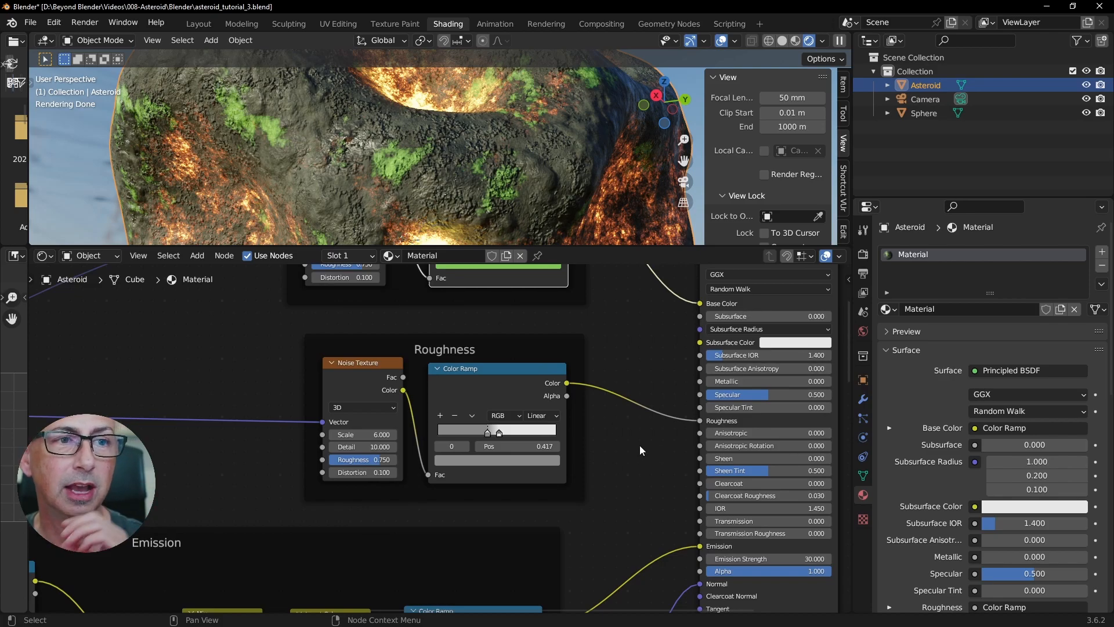
middle_drag(639, 444, 614, 324)
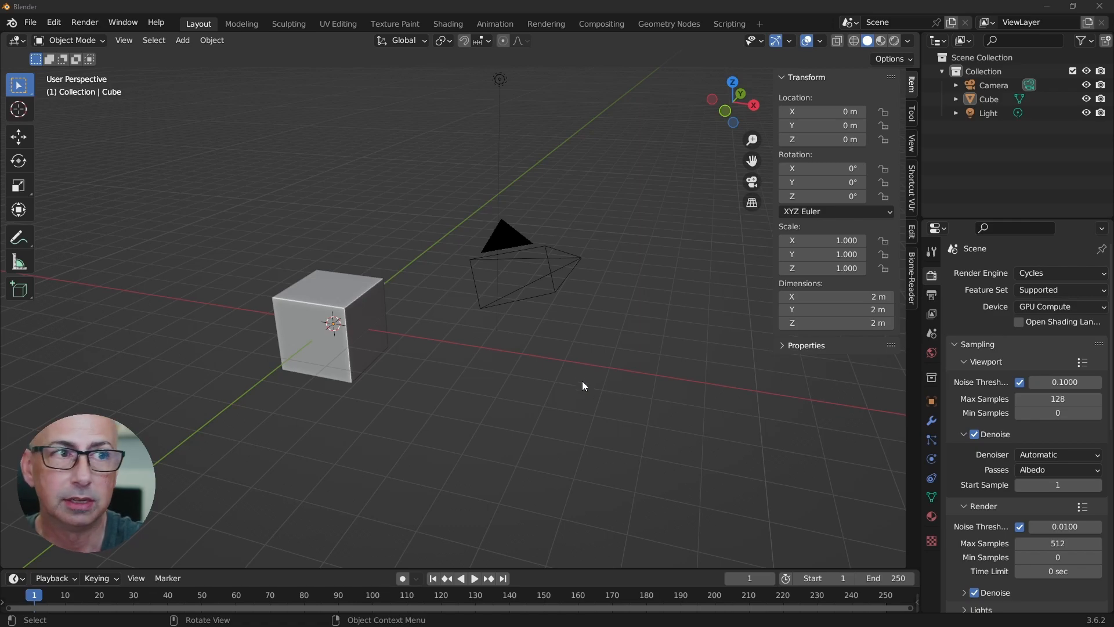
In the new default scene, create a material on the cube and name it No1
mouse_move(593, 336)
middle_down()
mouse_move(558, 348)
mouse_move(607, 331)
mouse_move(587, 326)
middle_up()
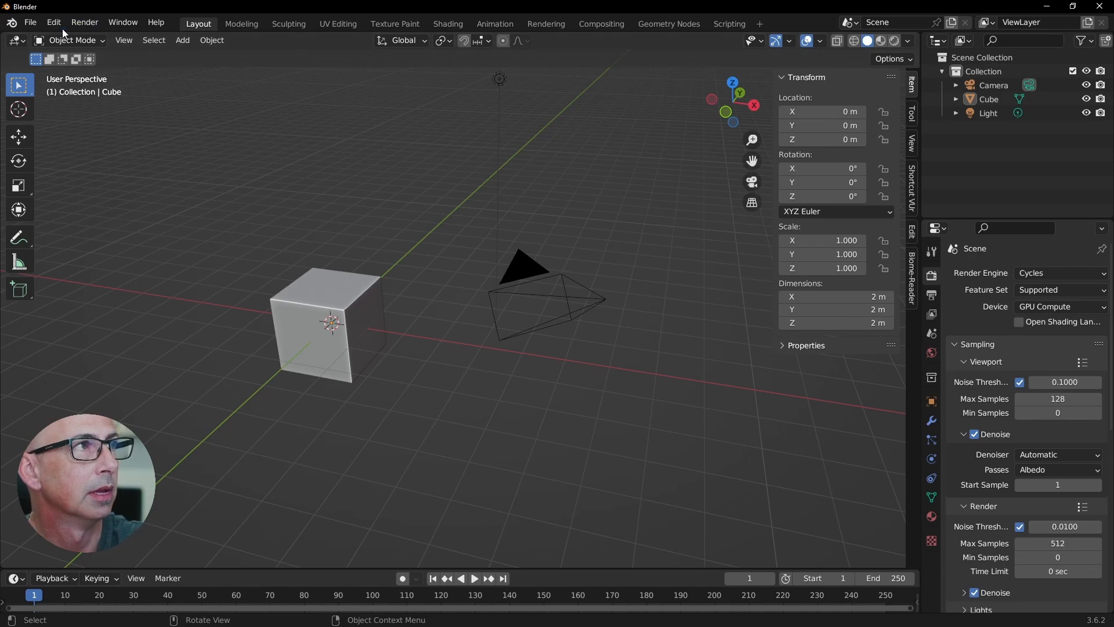
mouse_move(510, 327)
middle_down()
mouse_move(482, 325)
mouse_move(511, 322)
middle_up()
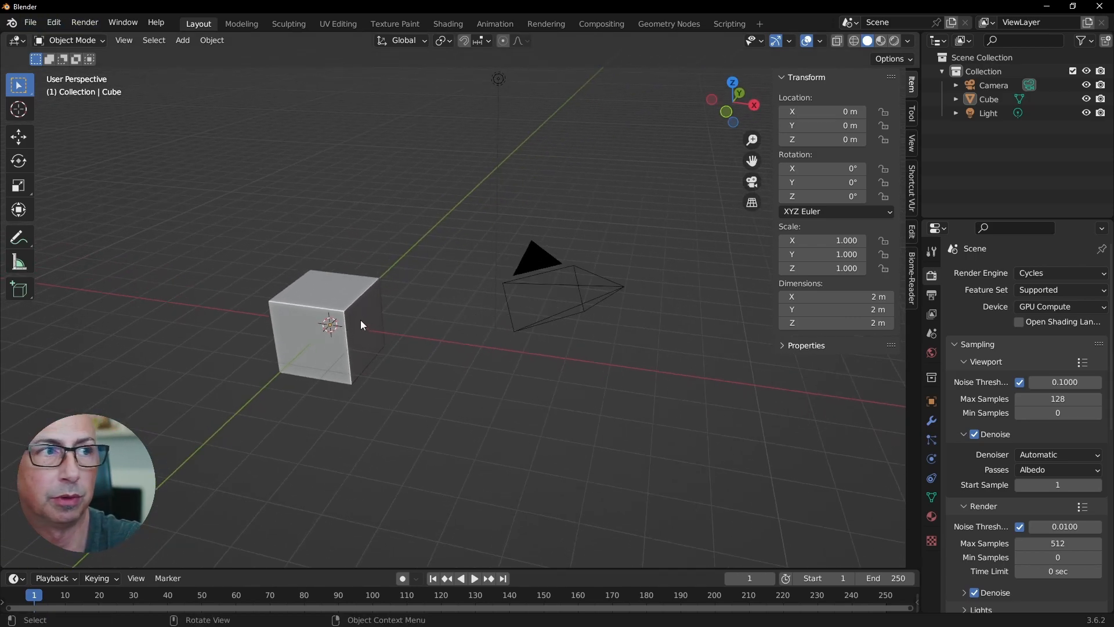
click(349, 308)
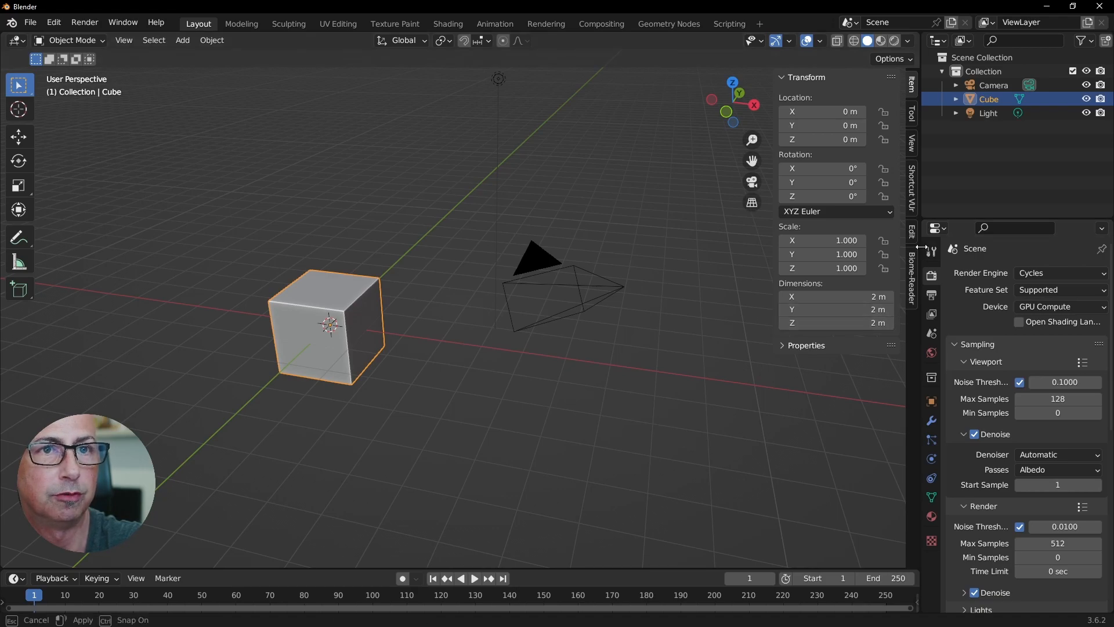
drag(923, 251, 840, 251)
click(849, 517)
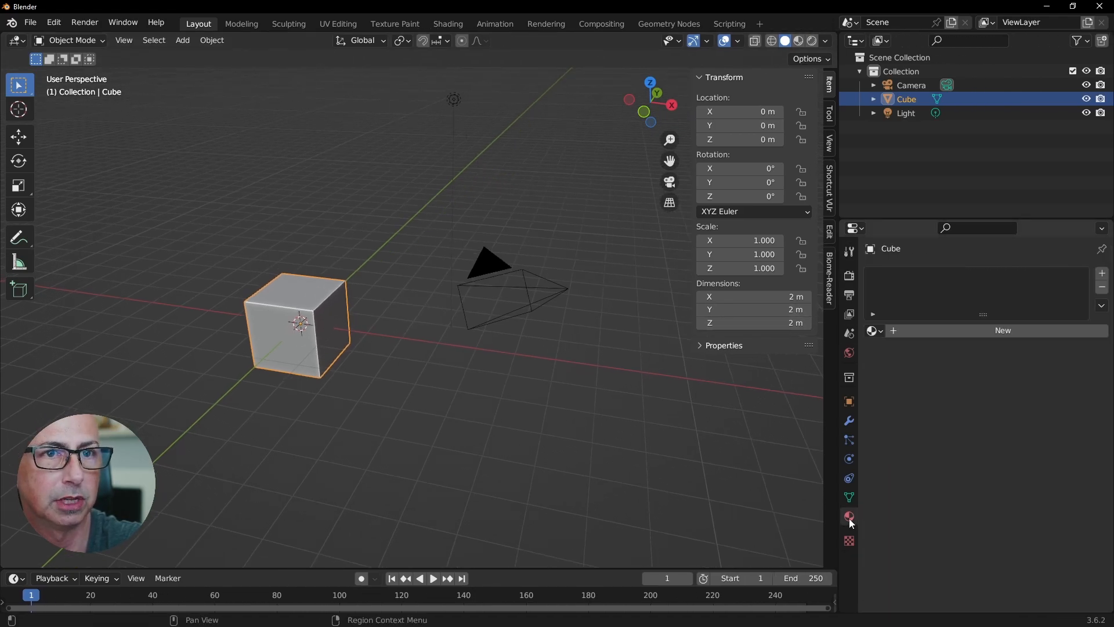
click(873, 331)
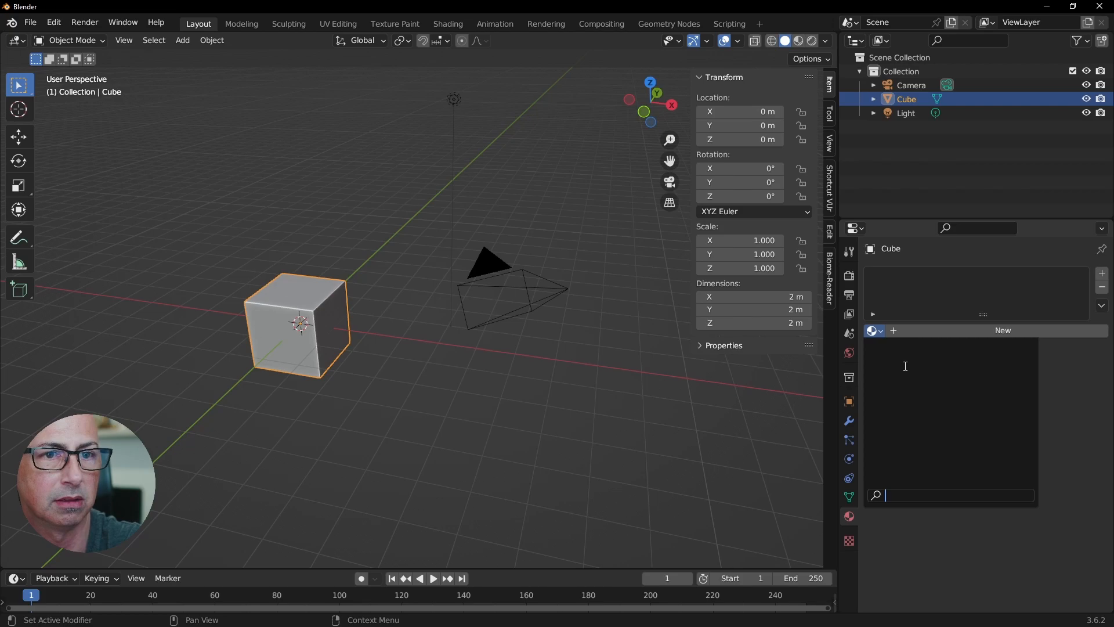
click(1007, 330)
click(1015, 330)
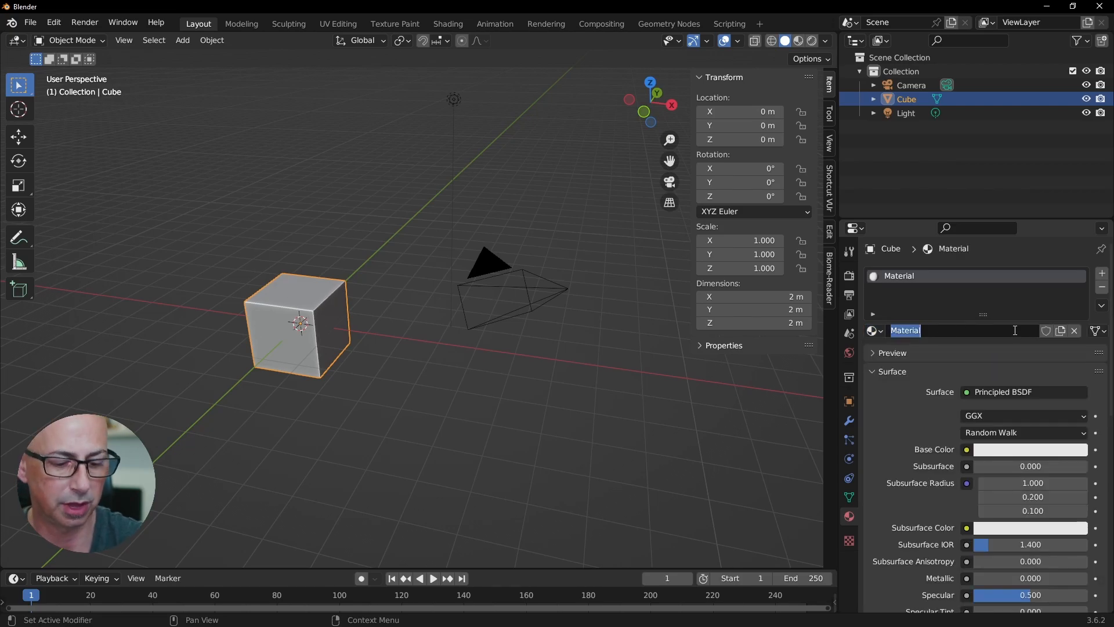
text(No1)
key(Return)
Deselect the cube, start an Append and browse into asteroid_tutorial_3.blend in the 008-Asteroid Blender folder
middle_drag(430, 307, 401, 297)
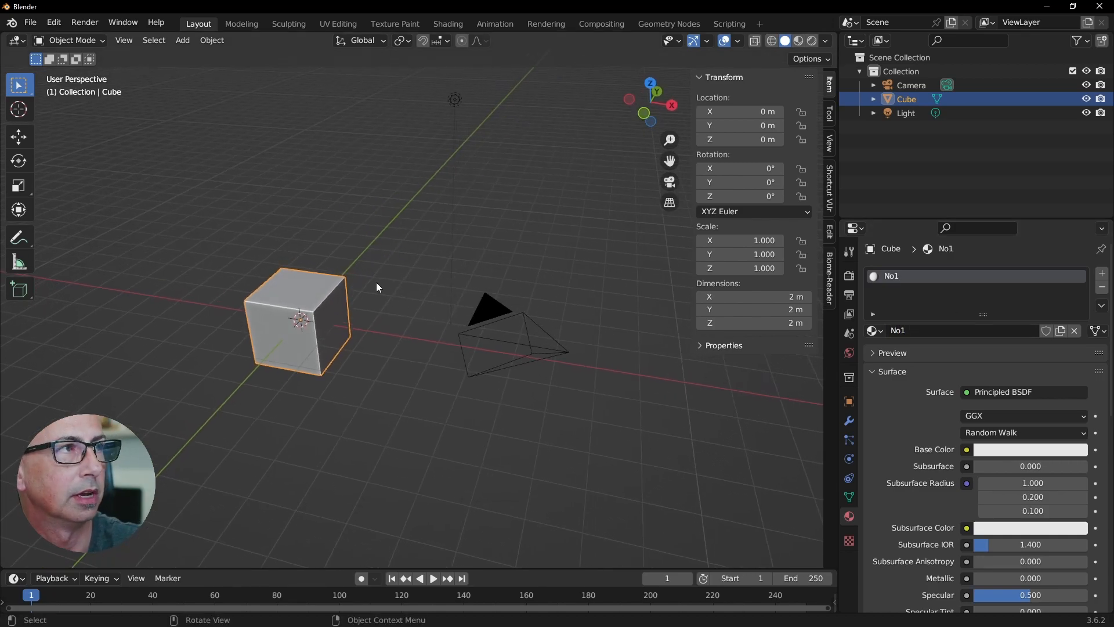
click(360, 164)
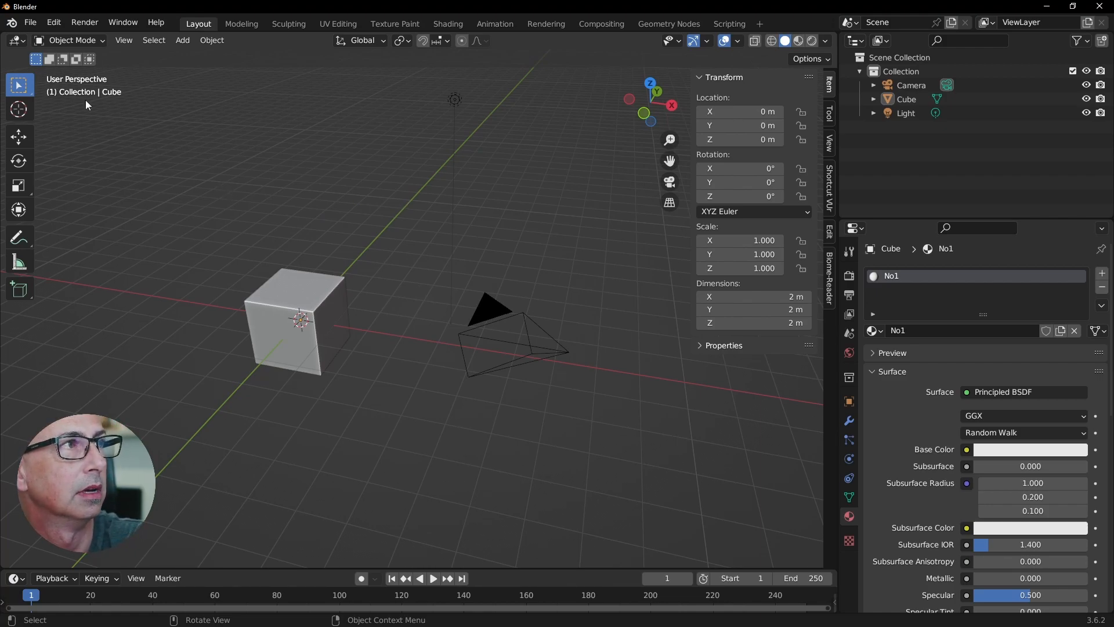
click(28, 24)
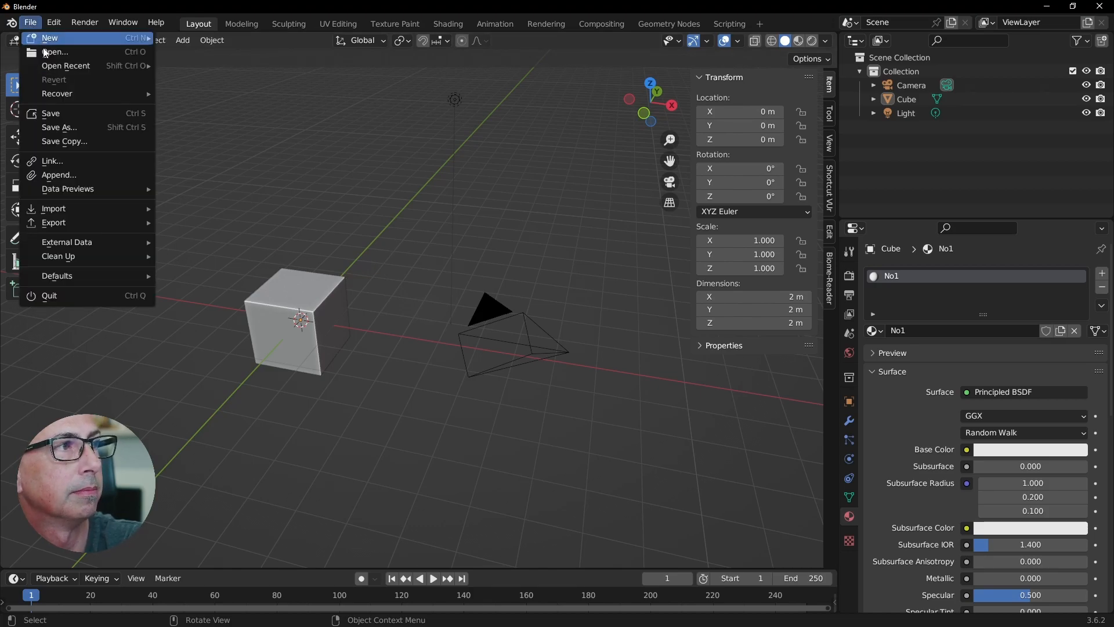
click(69, 176)
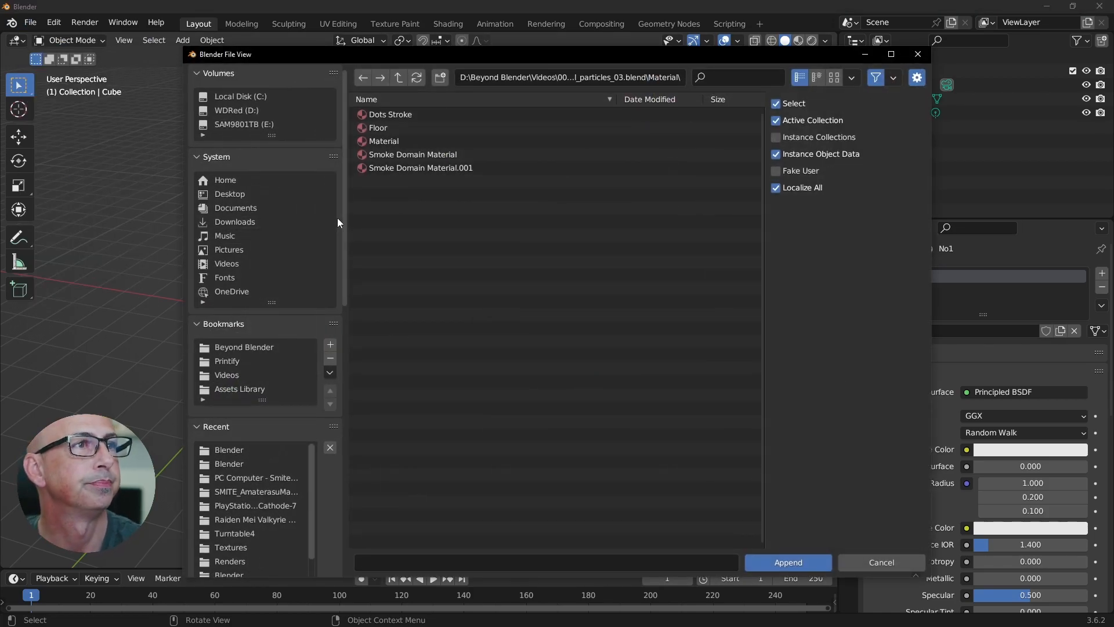
click(397, 78)
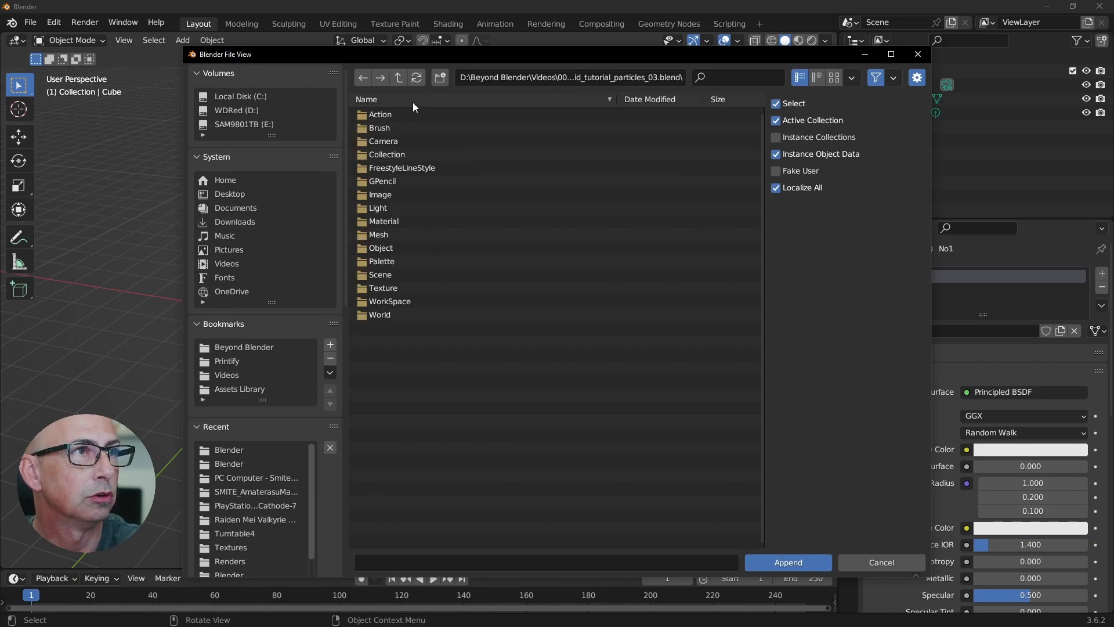
click(399, 77)
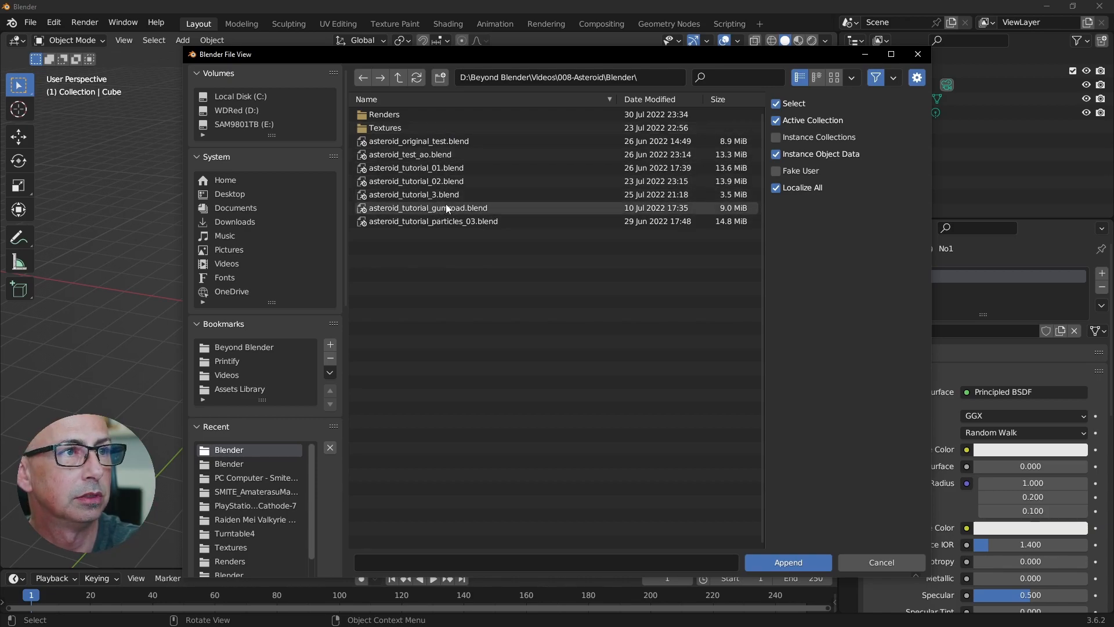
click(429, 195)
double_click(429, 195)
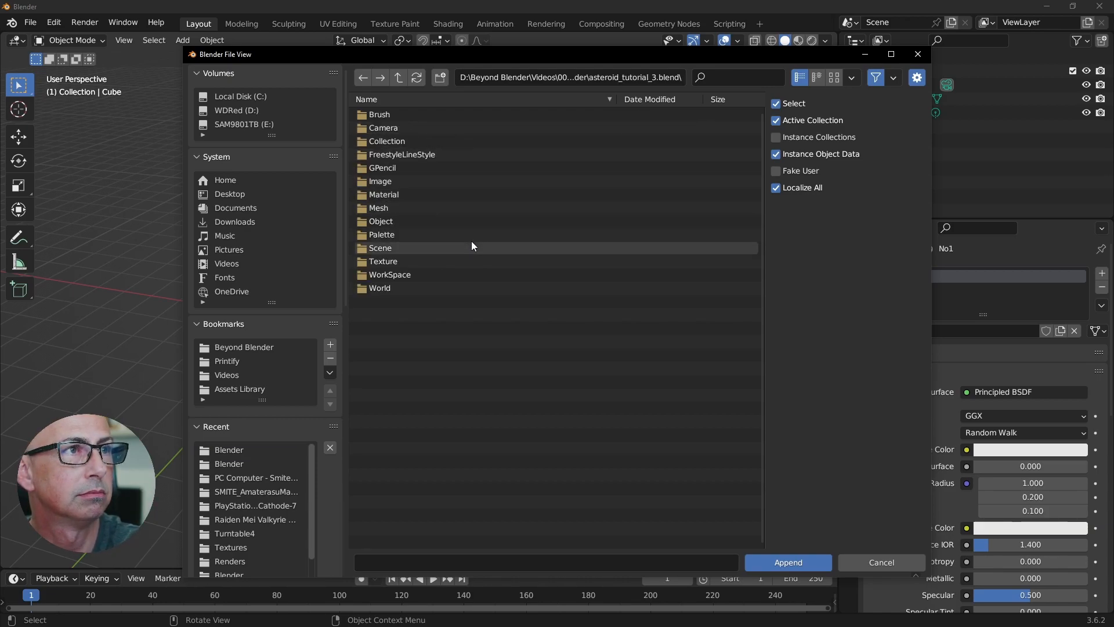
Append the material named Material from the asteroid file's Material folder into the scene
drag(427, 53, 408, 38)
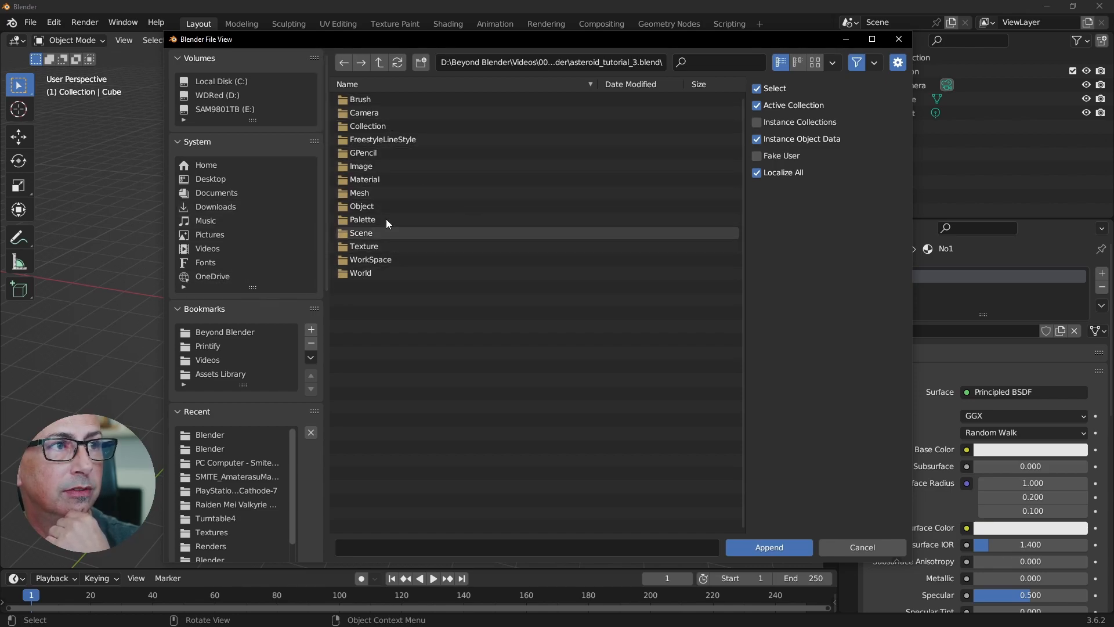
click(374, 179)
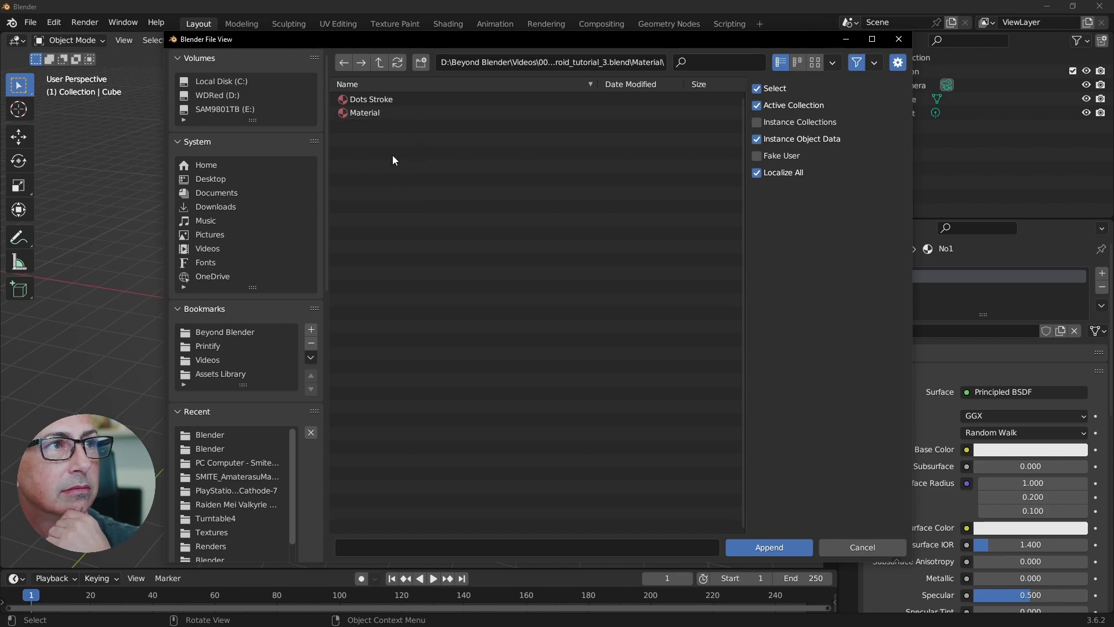
click(380, 61)
click(361, 177)
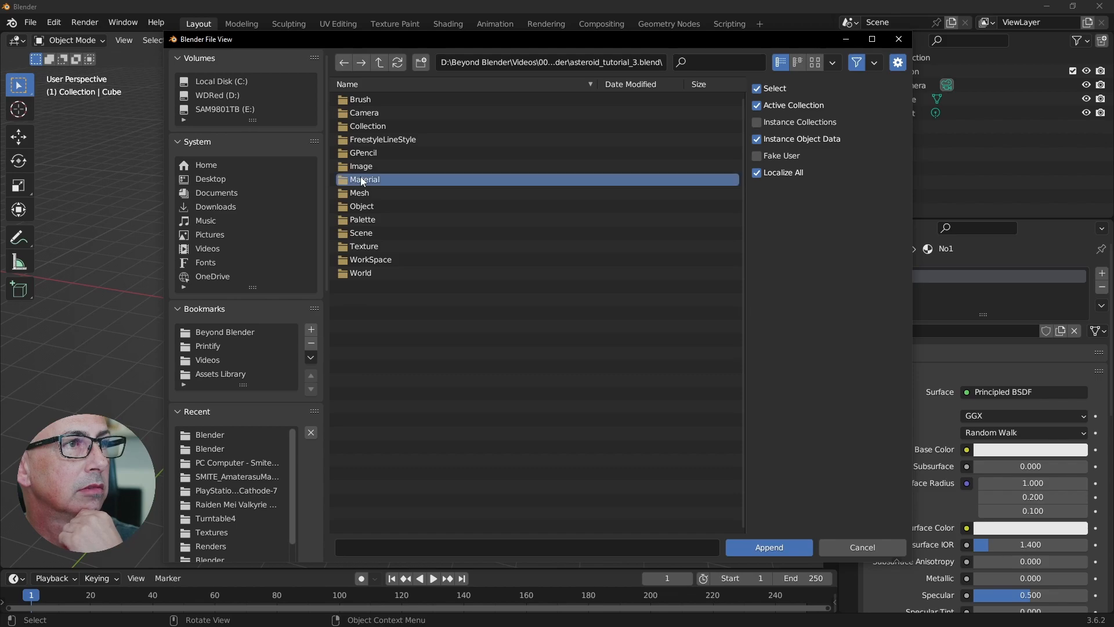
click(365, 111)
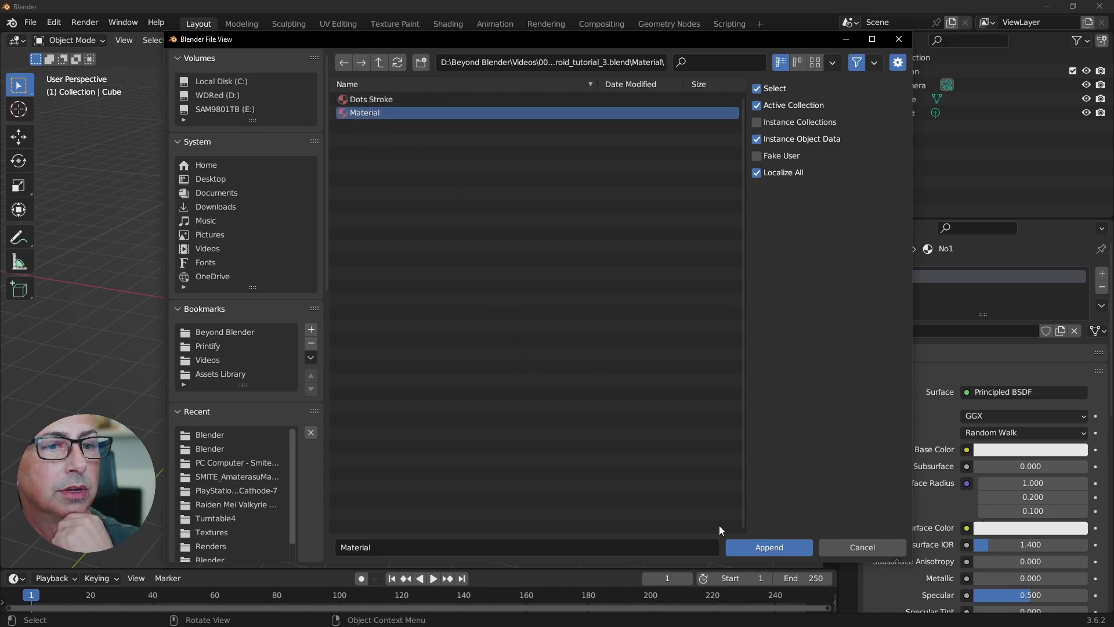
click(770, 548)
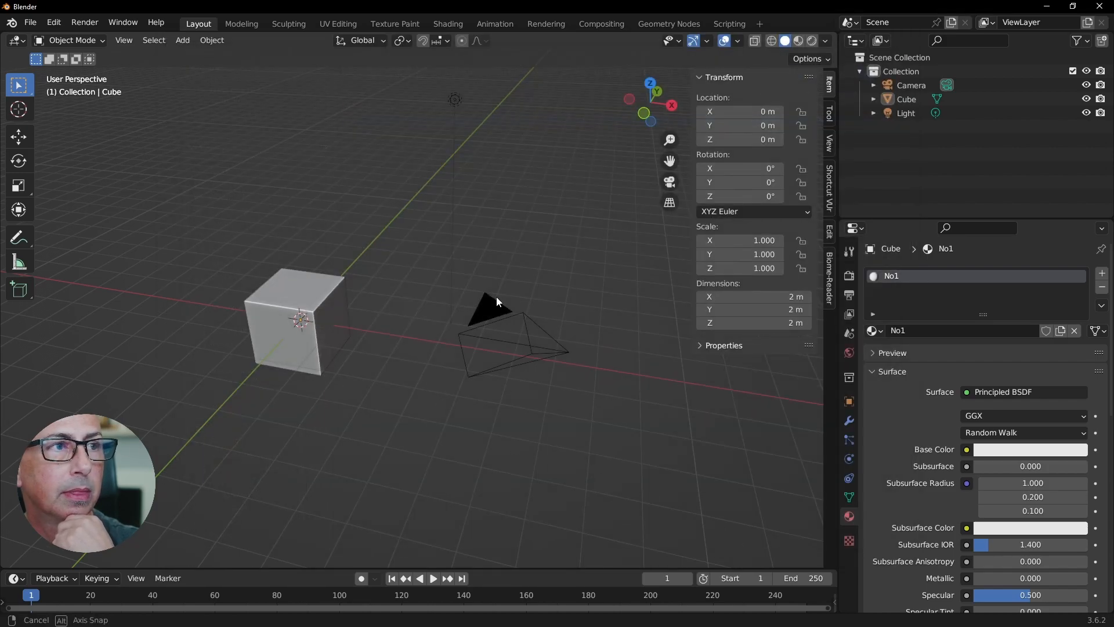
Switch the viewport to rendered shading and assign the appended material named Material to the cube in place of No1
middle_drag(497, 297, 453, 238)
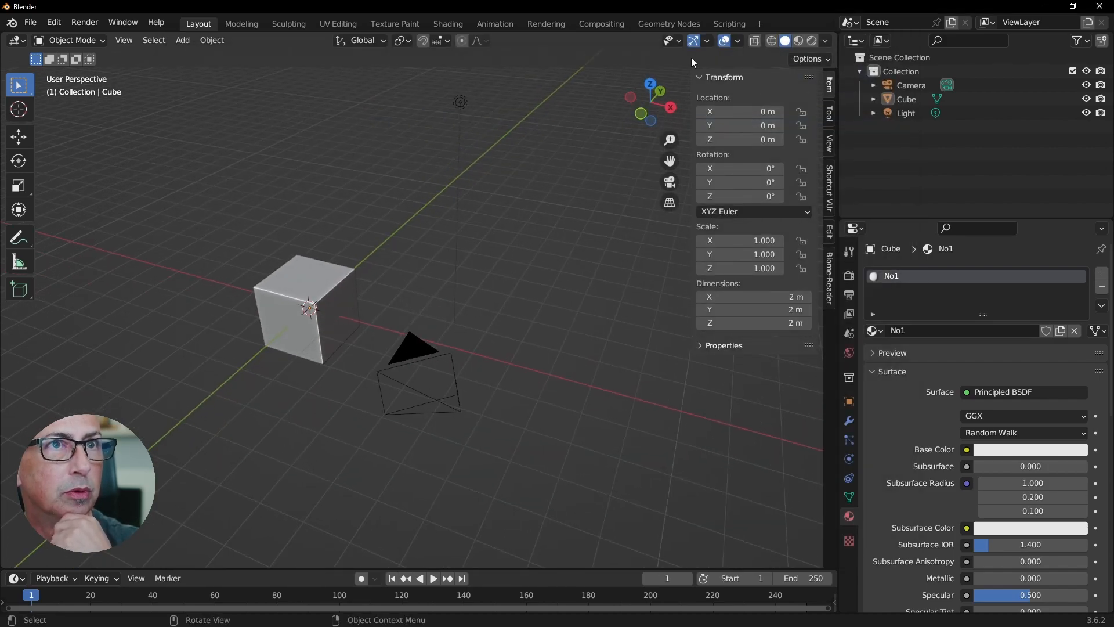
click(811, 41)
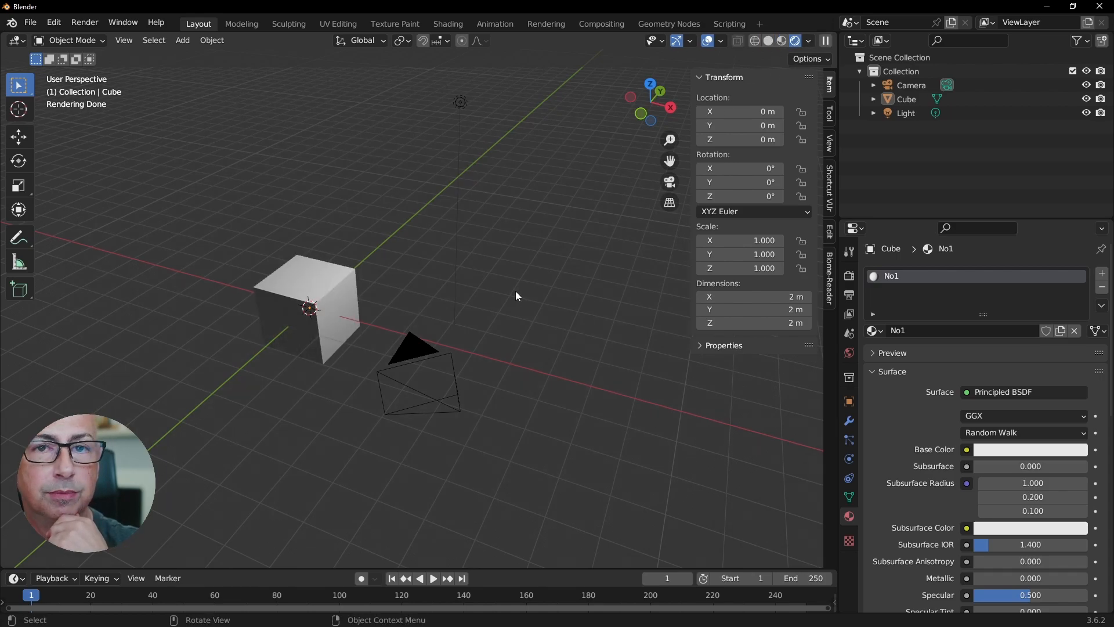
shift+middle_drag(420, 284, 511, 255)
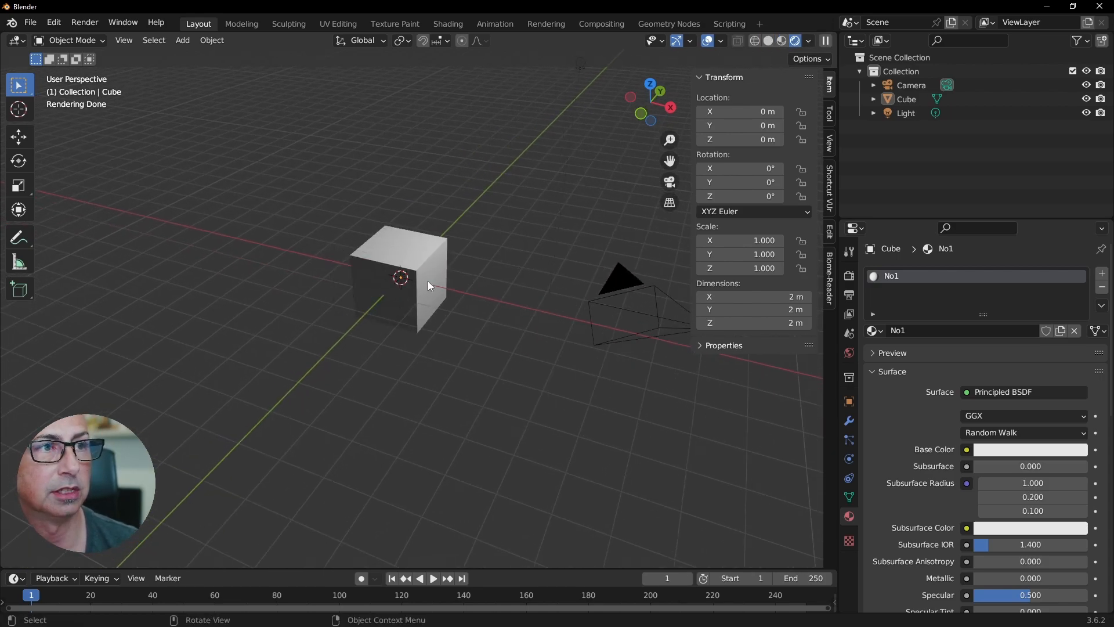
scroll(412, 273, up, 4)
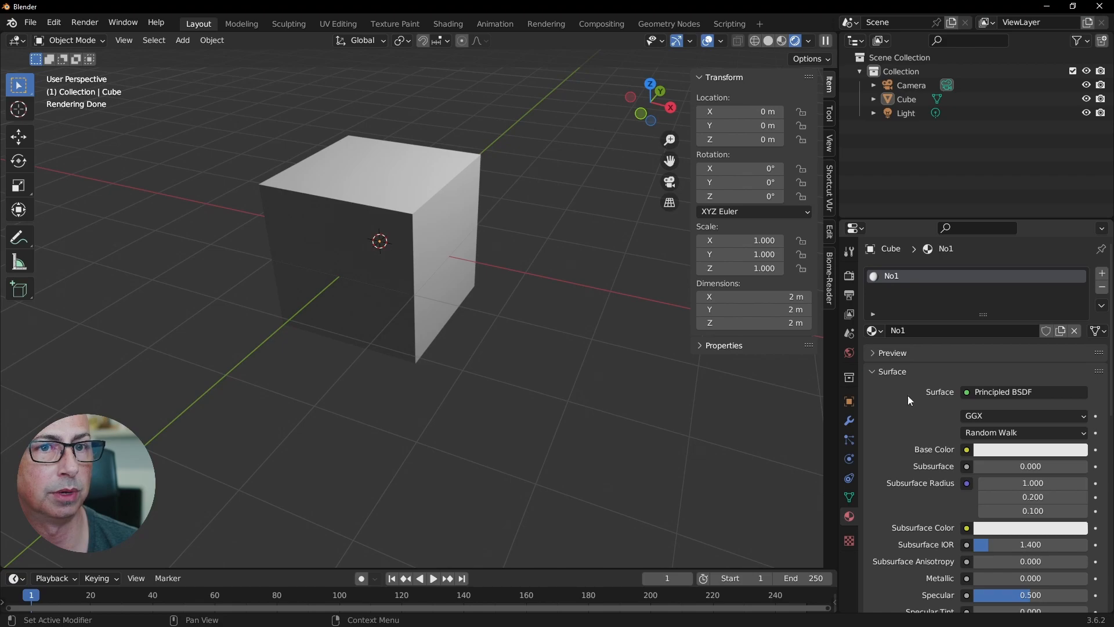
click(876, 332)
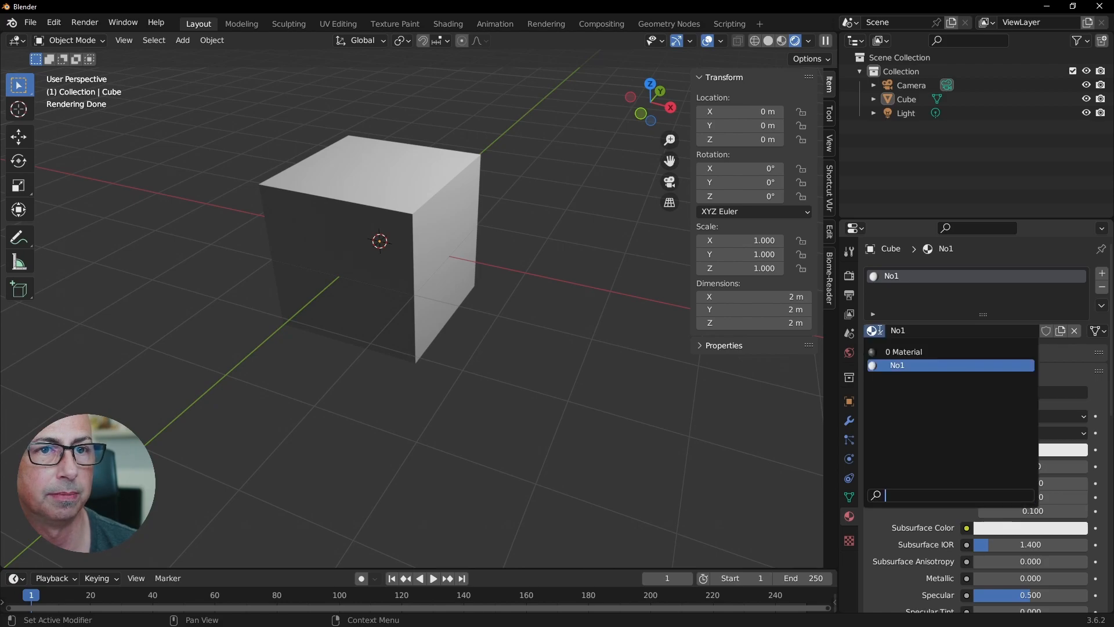
click(915, 353)
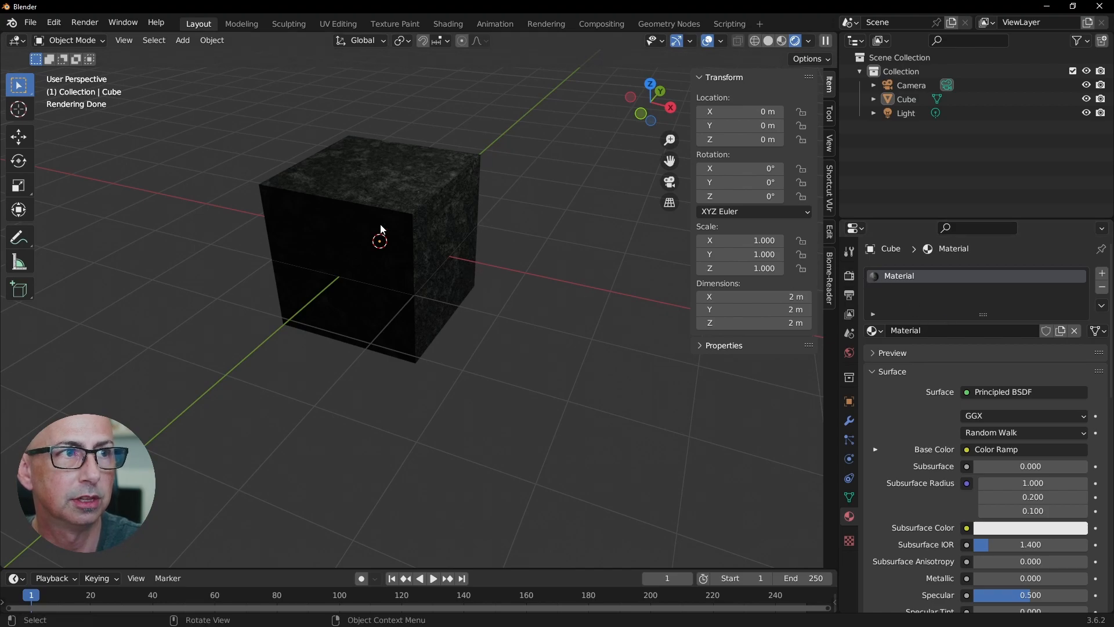
Rename the cube's assigned asteroid material to No2
click(875, 331)
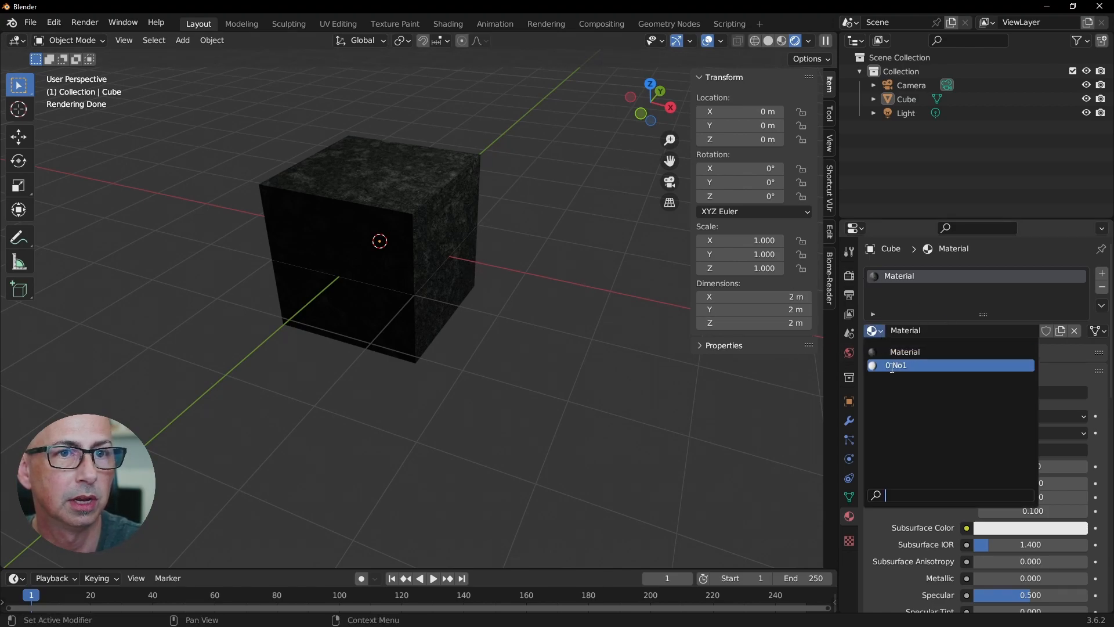
click(906, 351)
click(935, 332)
text(N)
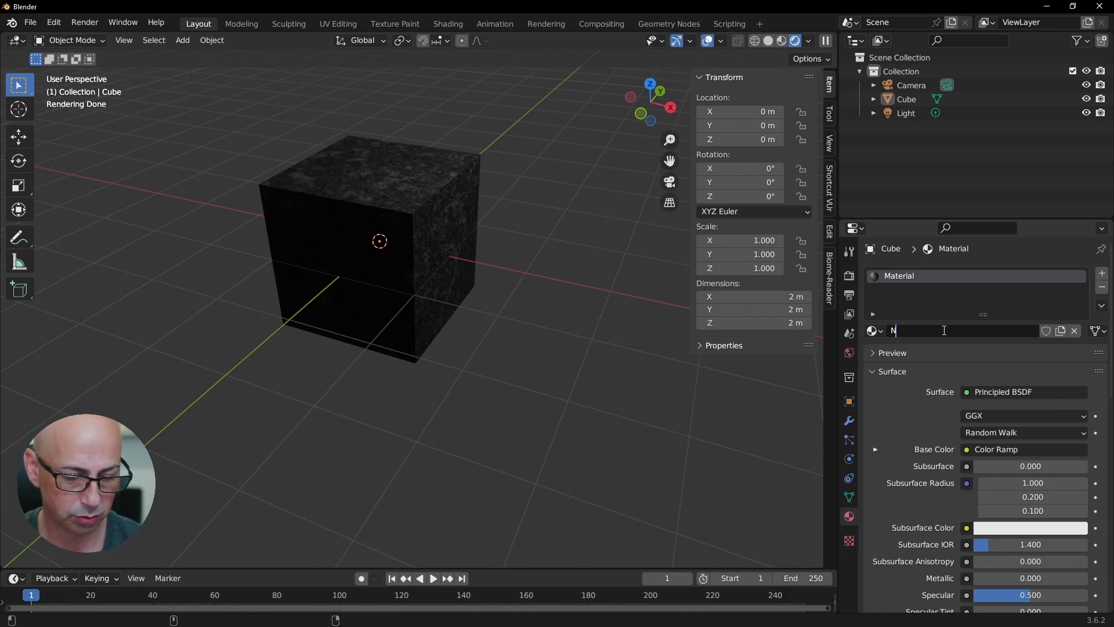
text(o2)
key(Return)
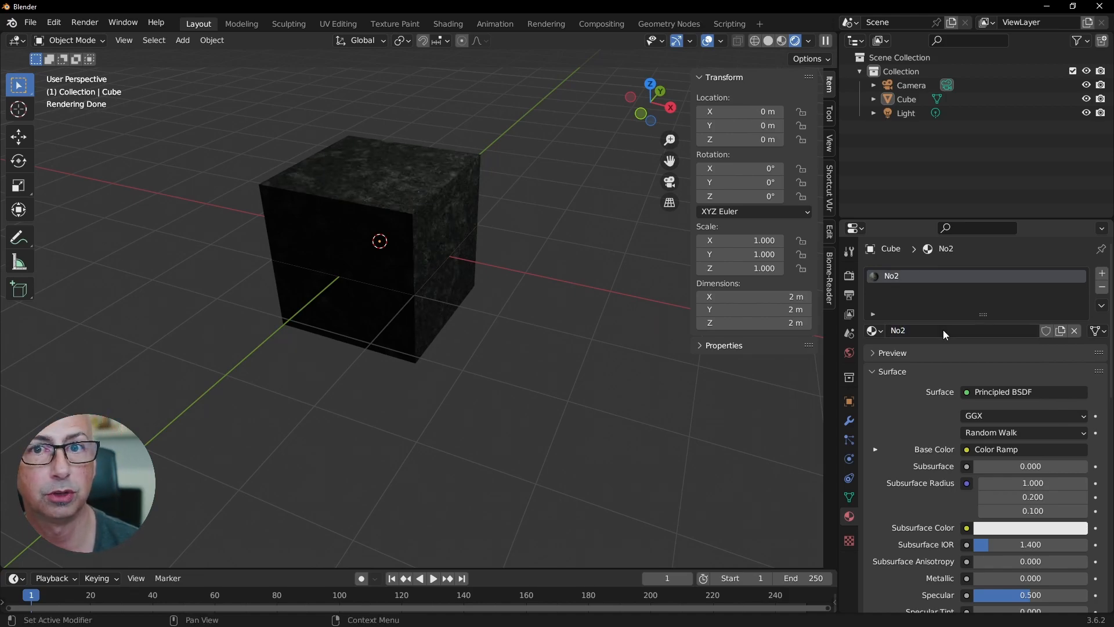
middle_drag(517, 371, 453, 310)
middle_drag(574, 348, 498, 314)
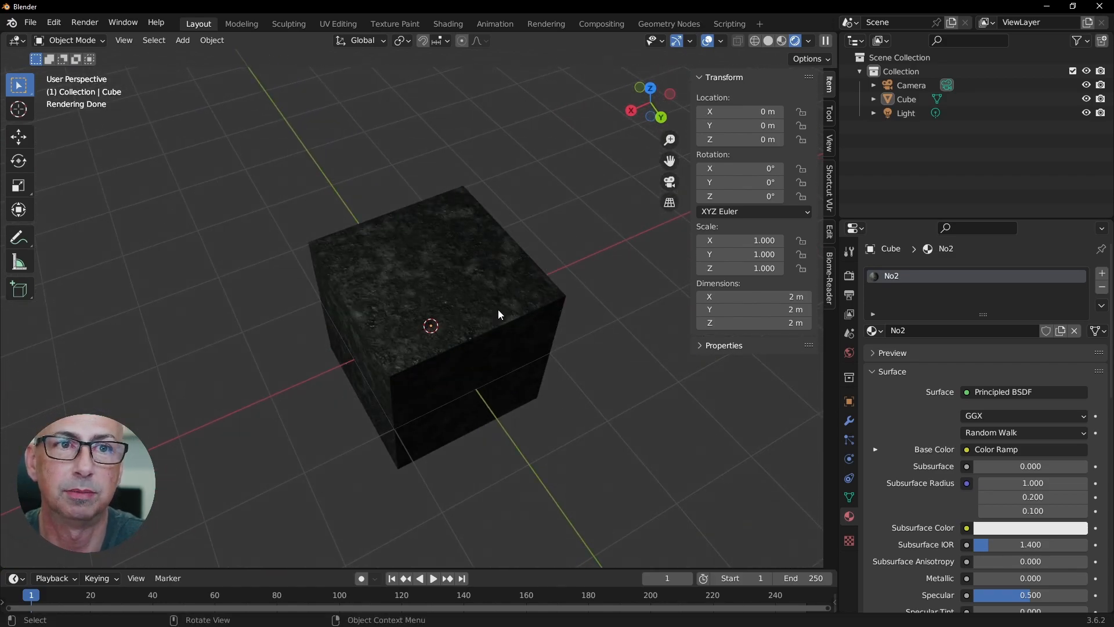
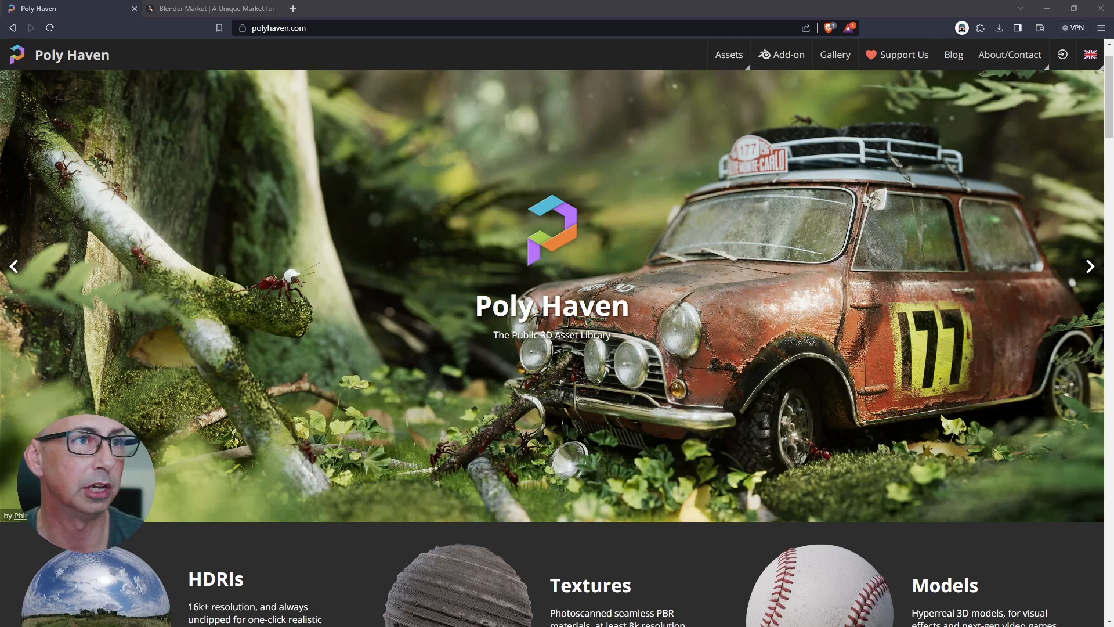
Switch to the Poly Haven website in the browser and open its Textures library
click(41, 6)
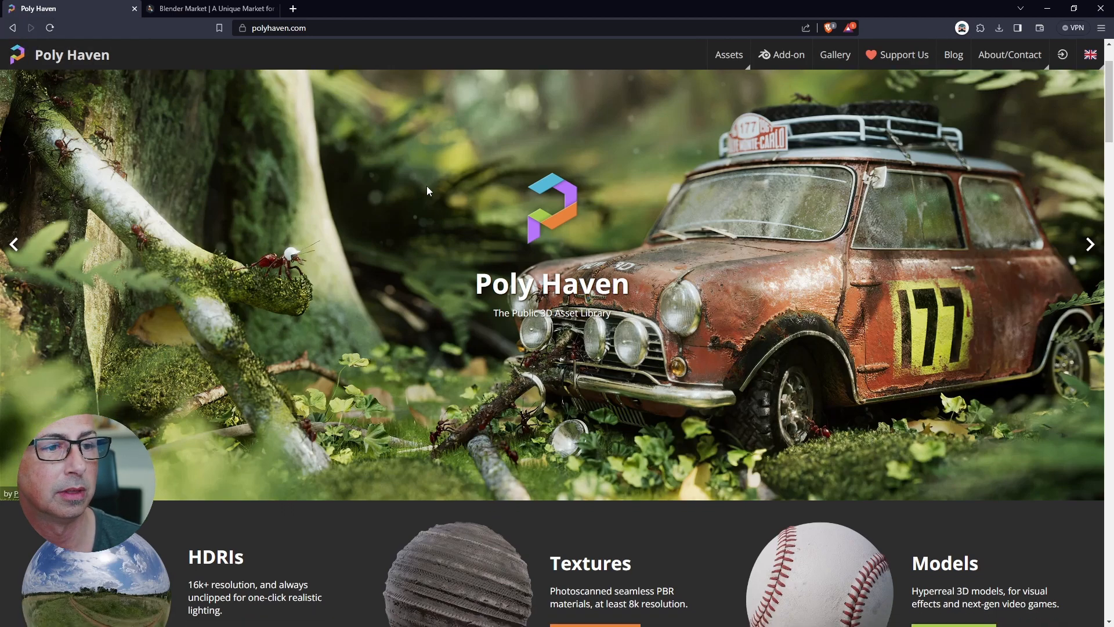
scroll(427, 187, down, 4)
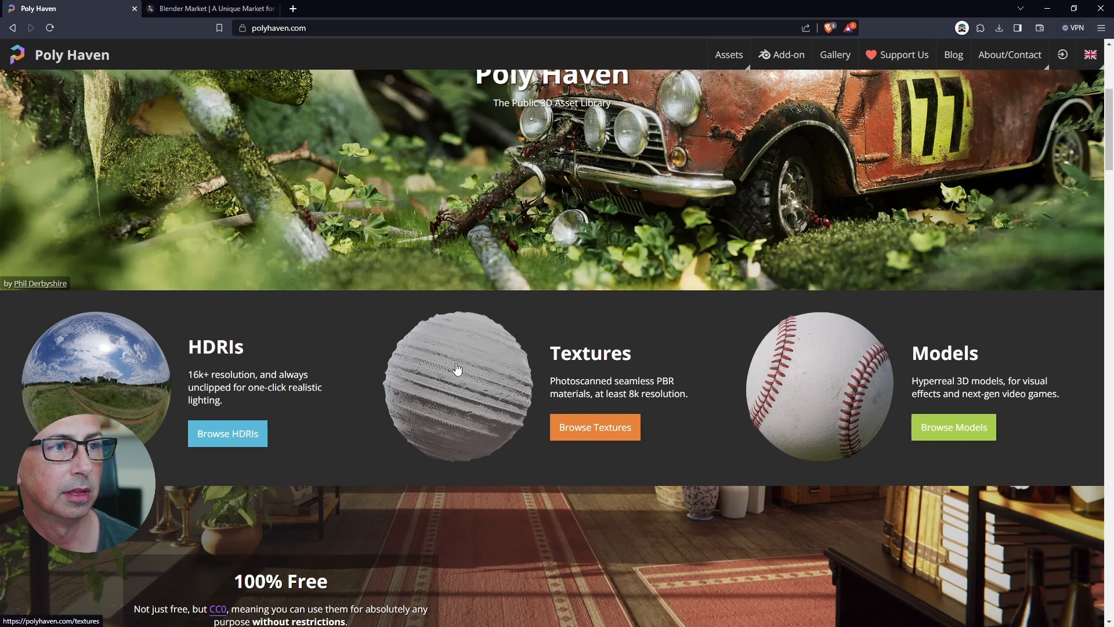
click(470, 399)
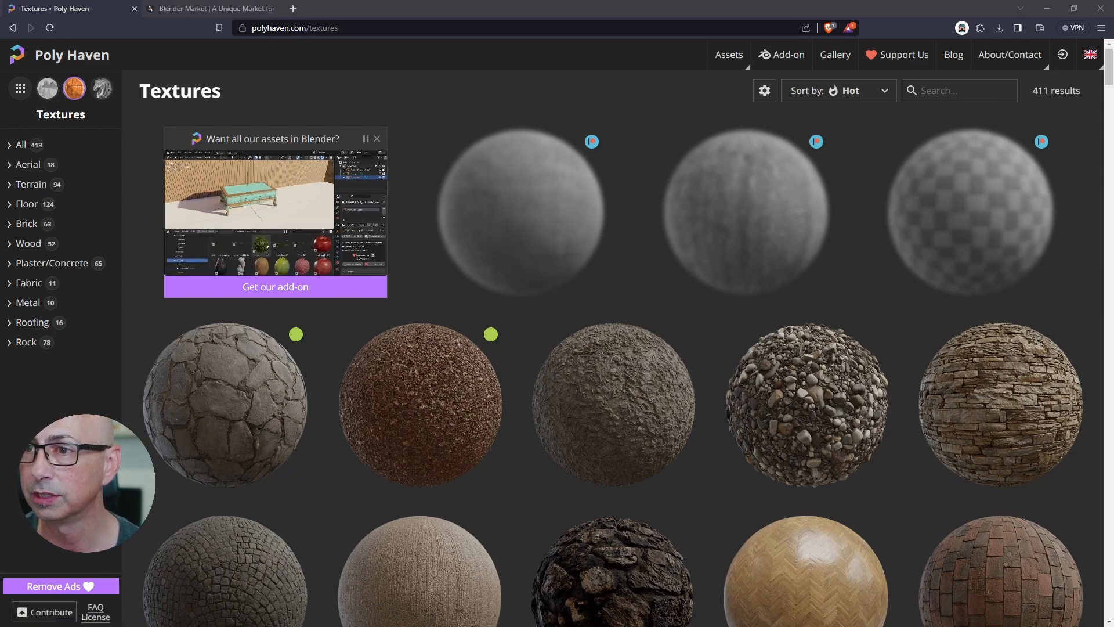
Examine the contents of pavement_02_1k.blend.zip in the AmbientCG Material folder, including its textures folder, and put the archive and folder windows away
drag(603, 626, 562, 144)
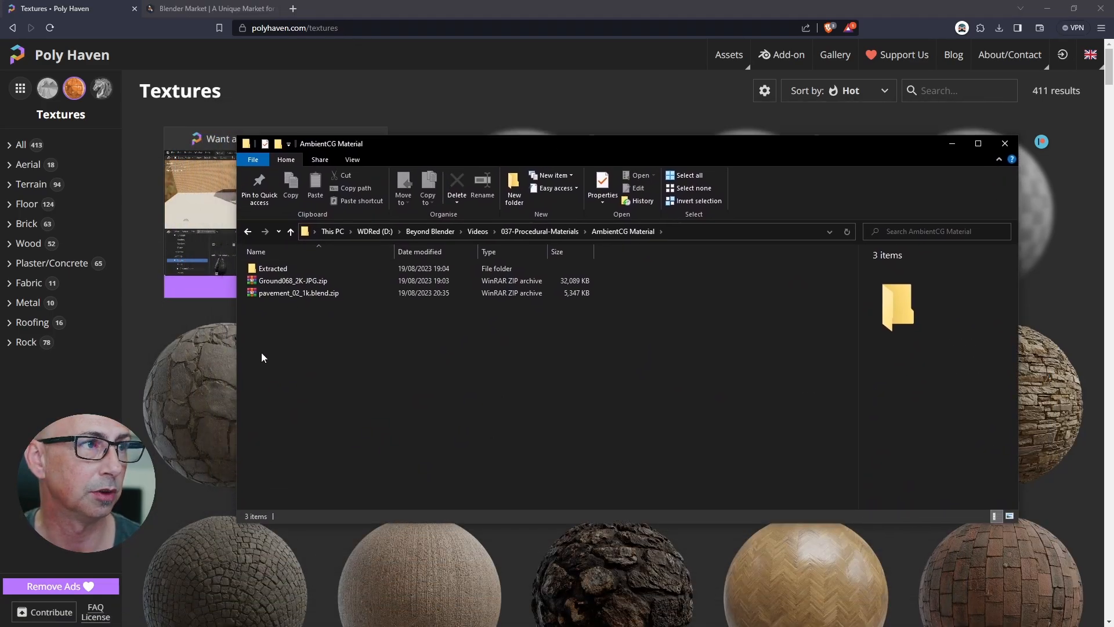
double_click(301, 291)
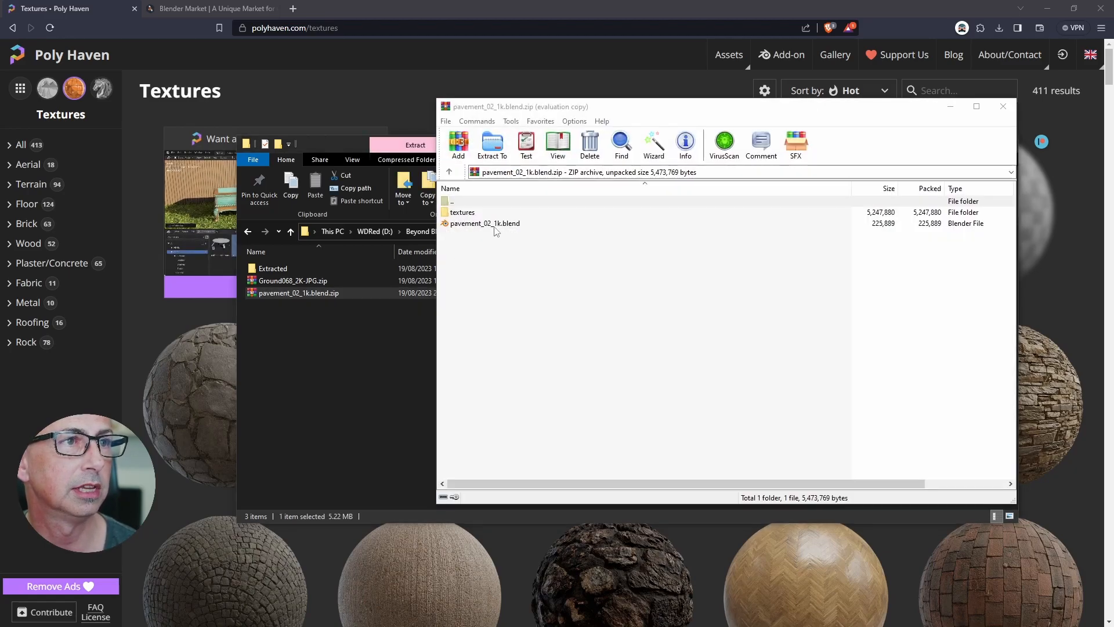
click(468, 225)
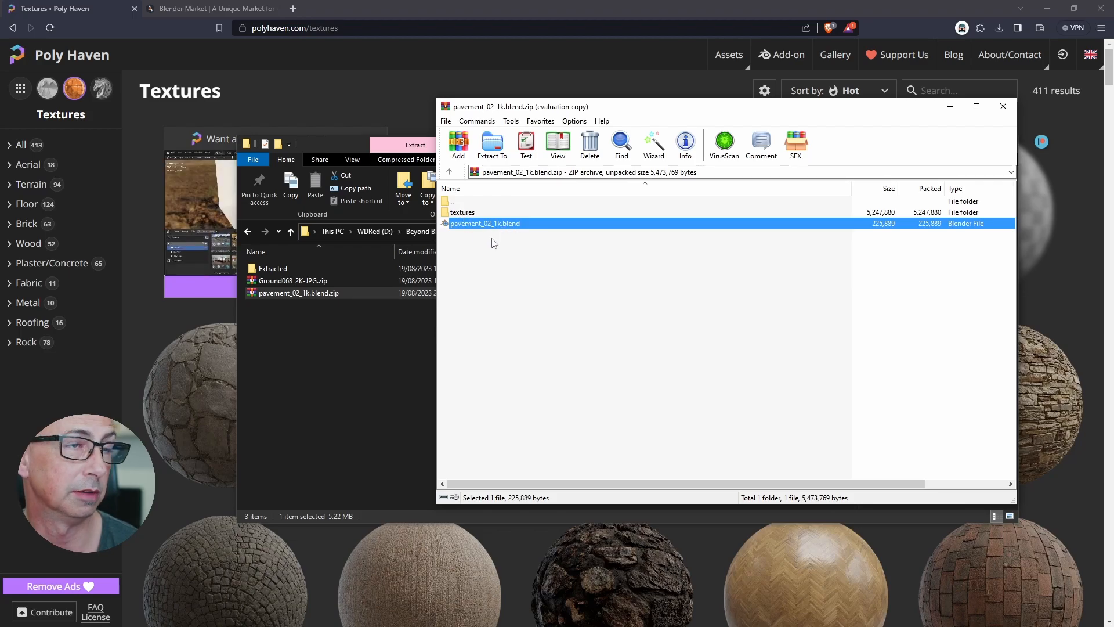
double_click(464, 213)
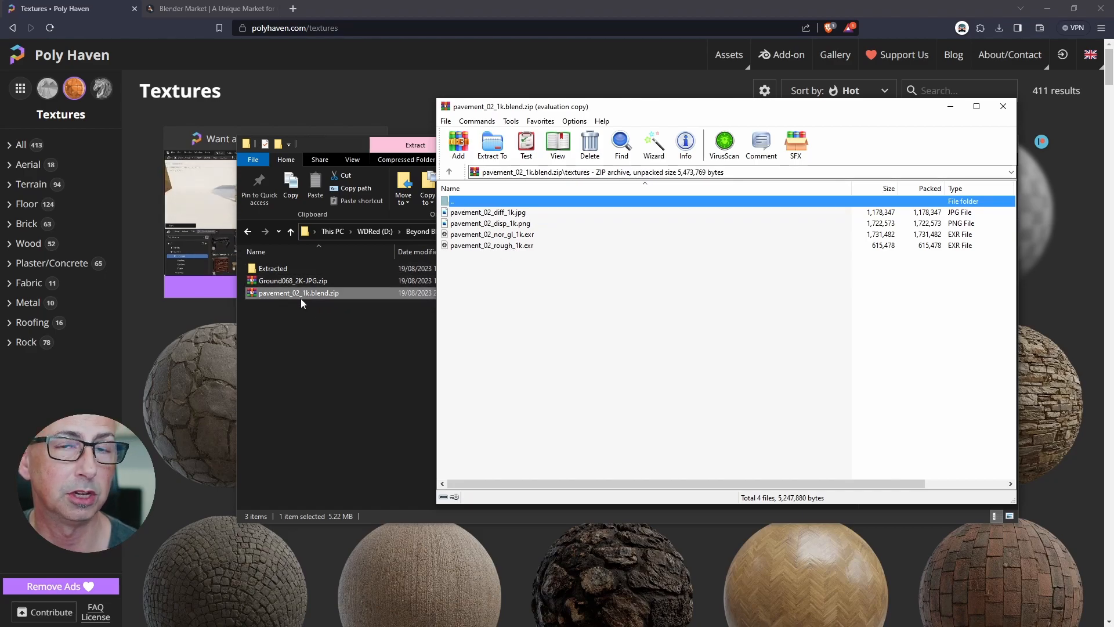
double_click(497, 203)
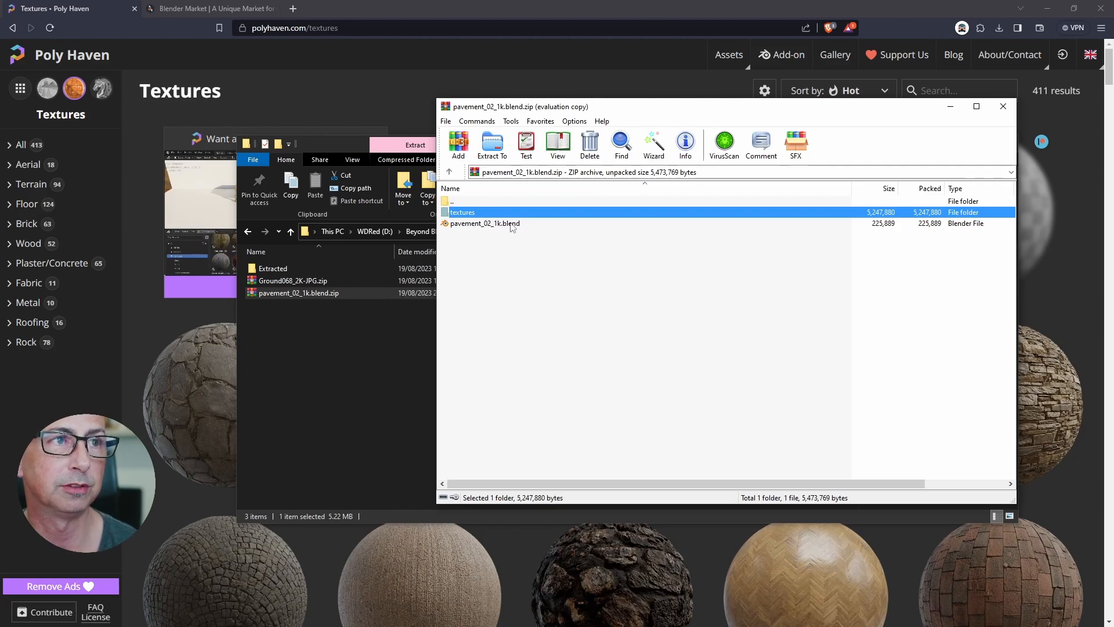
click(1004, 106)
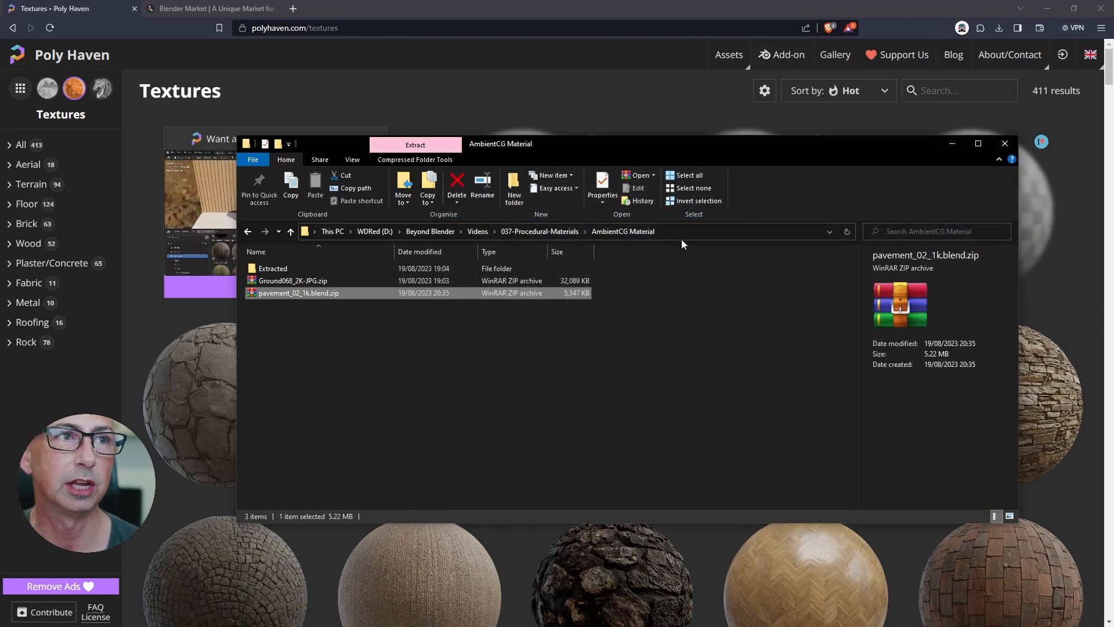
click(955, 144)
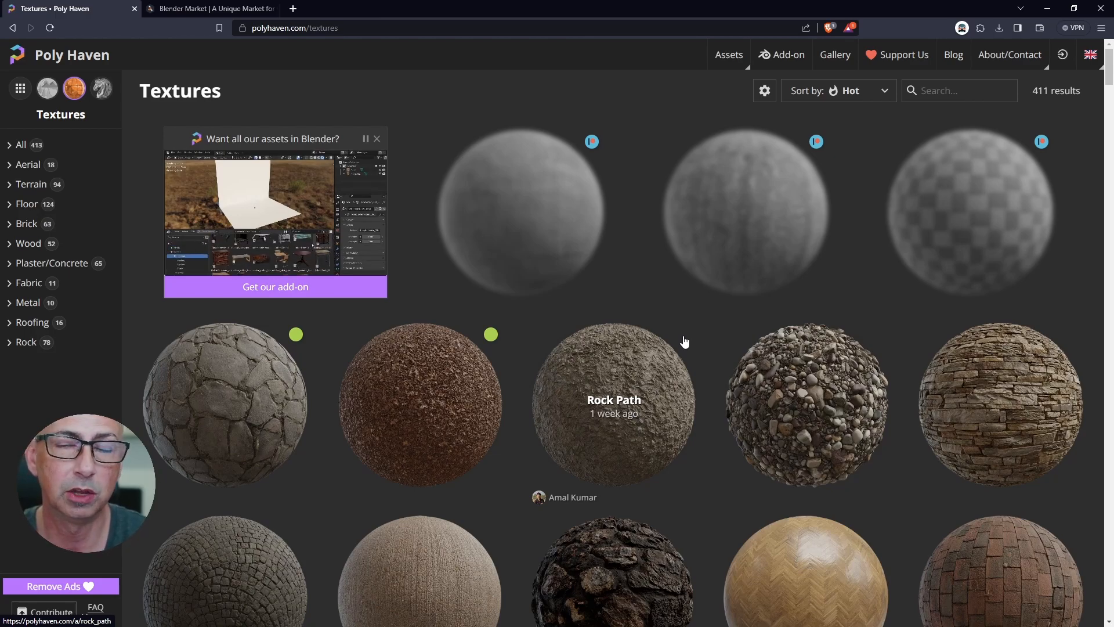
Switch to the Blender Market website and open the Realtime Materials For Blender product page from the popular items
click(209, 9)
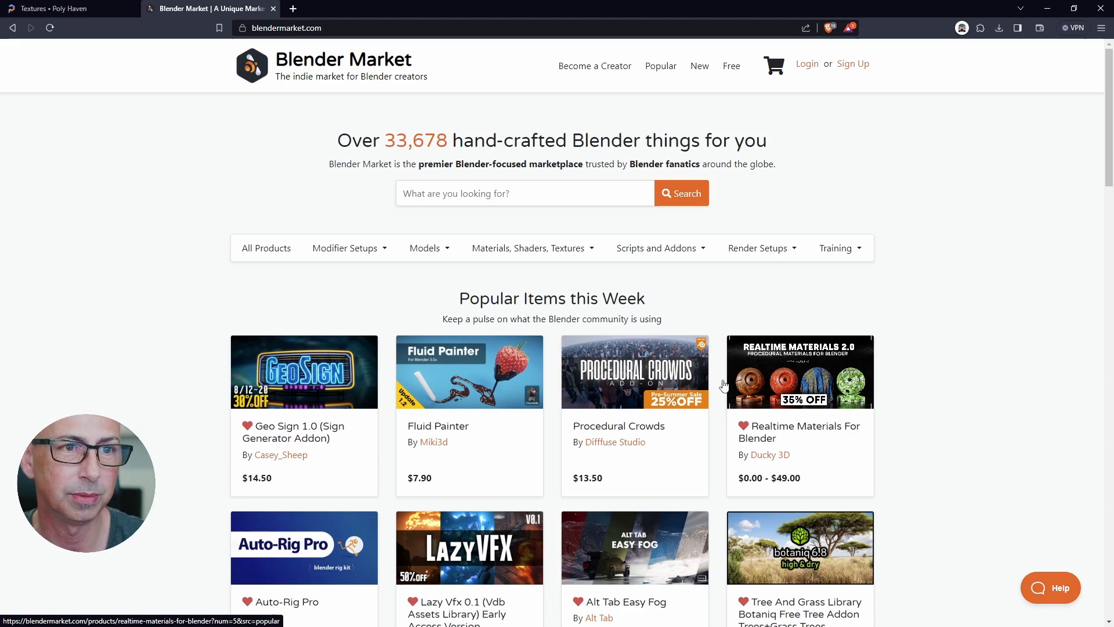
scroll(664, 389, down, 2)
scroll(644, 380, down, 3)
scroll(725, 372, up, 5)
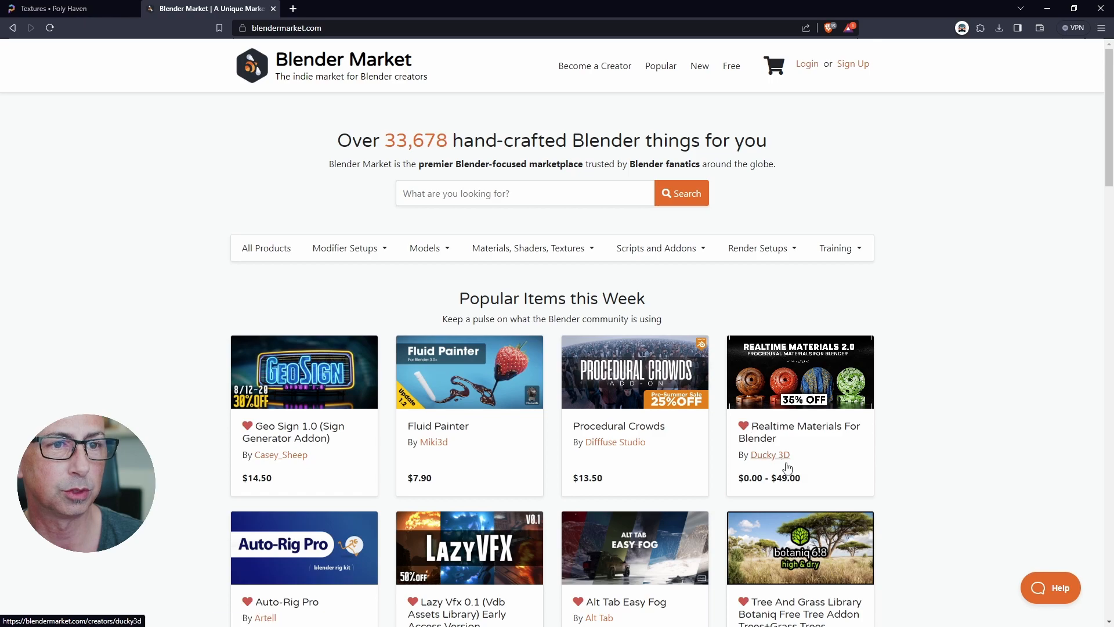
click(803, 370)
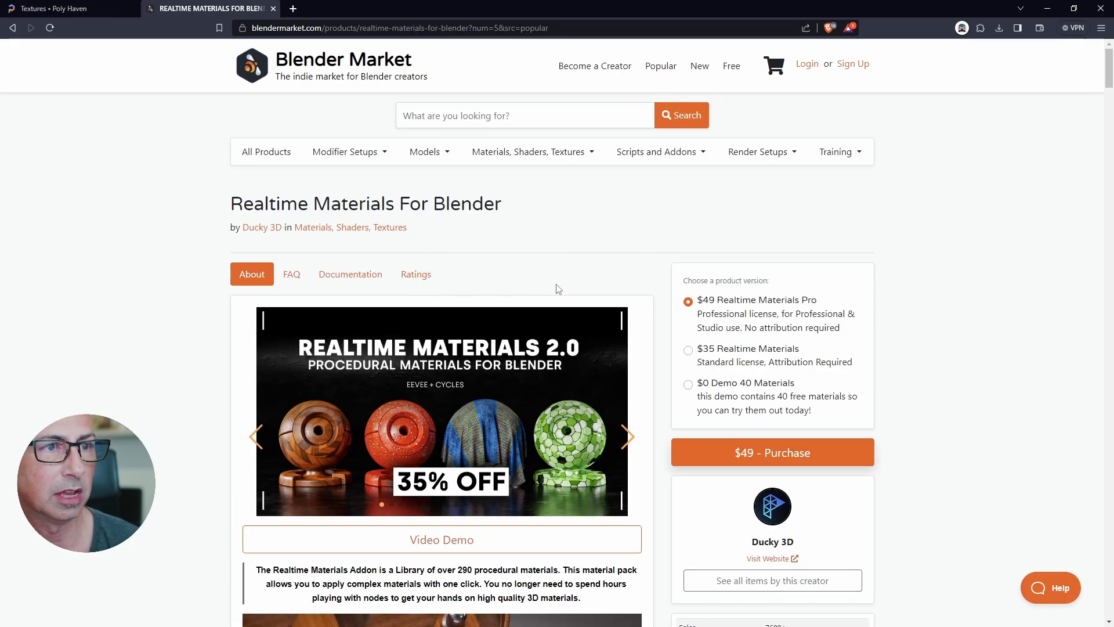
Review the Realtime Materials For Blender description, including its procedural material library, categories and render engine compatibility
scroll(494, 377, down, 3)
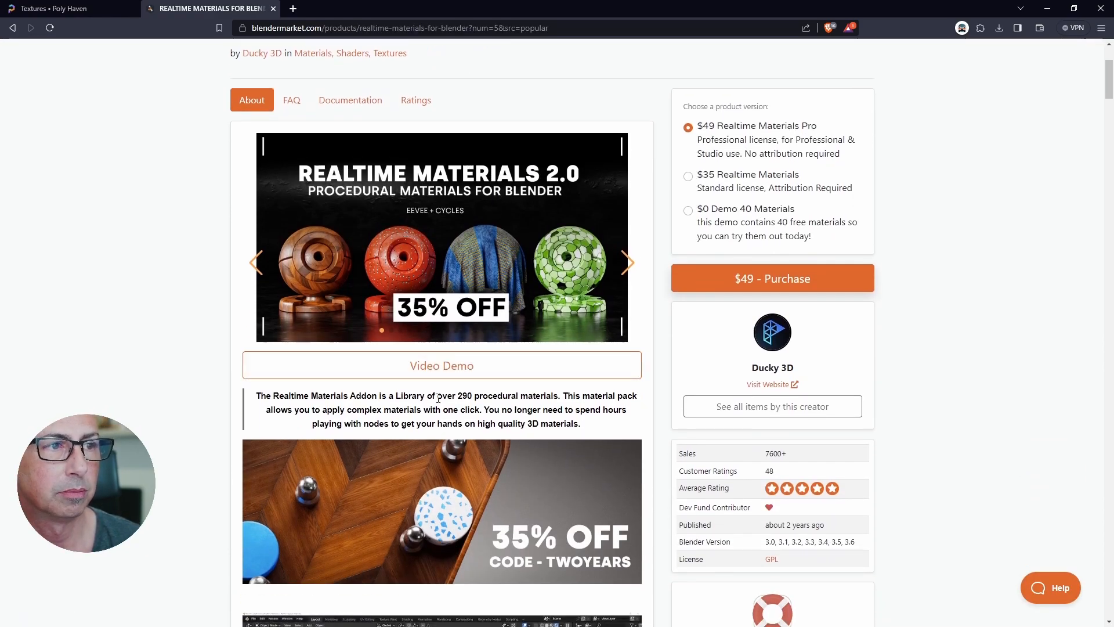
drag(458, 397, 559, 404)
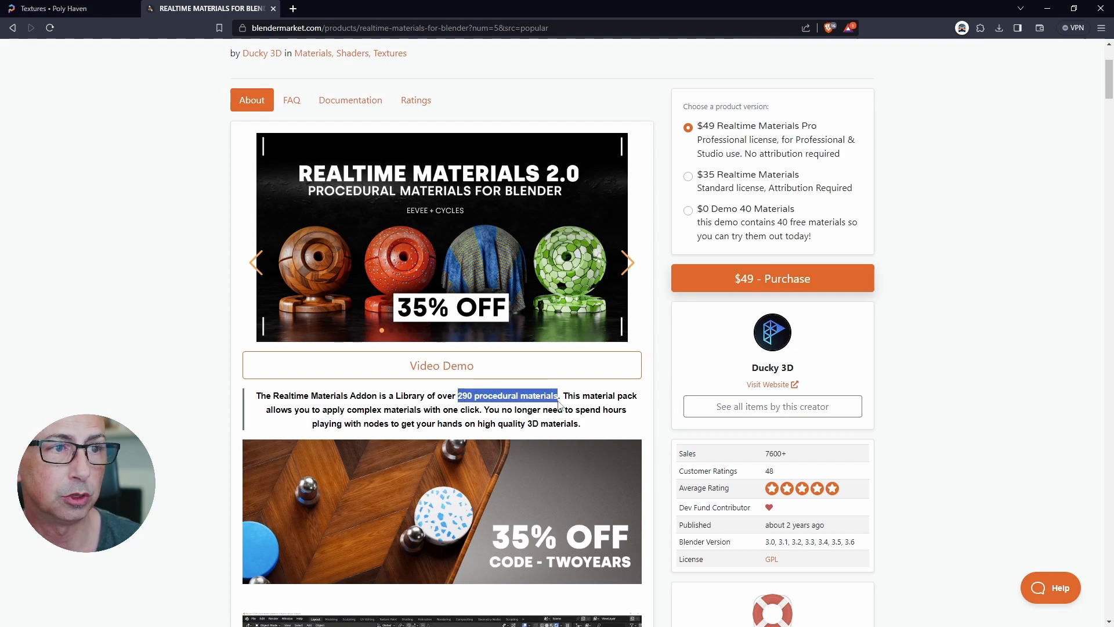
click(572, 396)
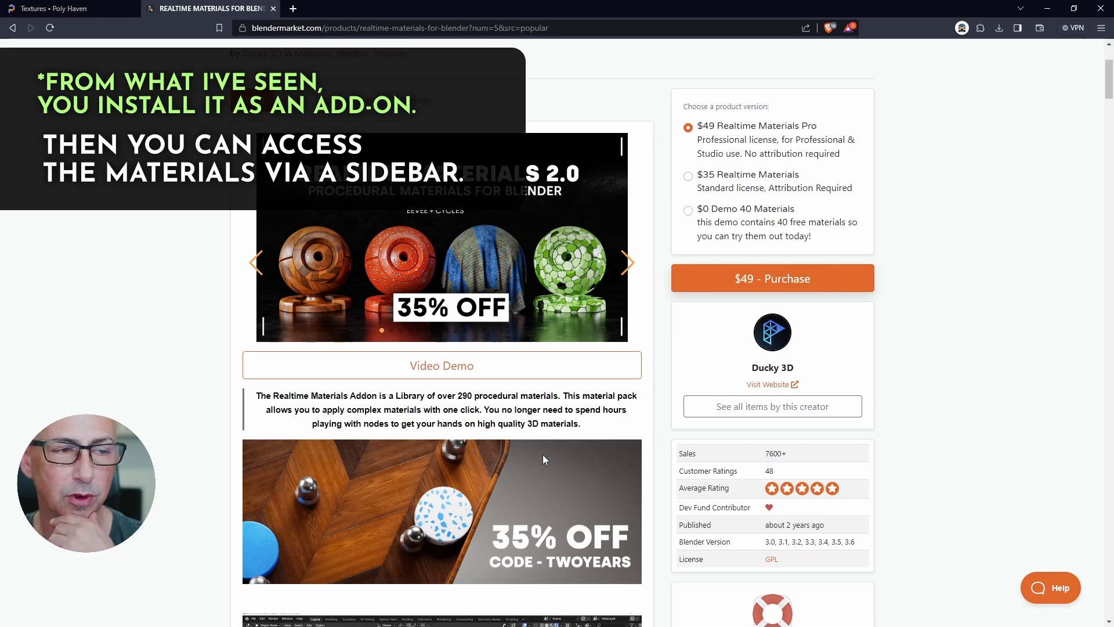
scroll(544, 449, down, 10)
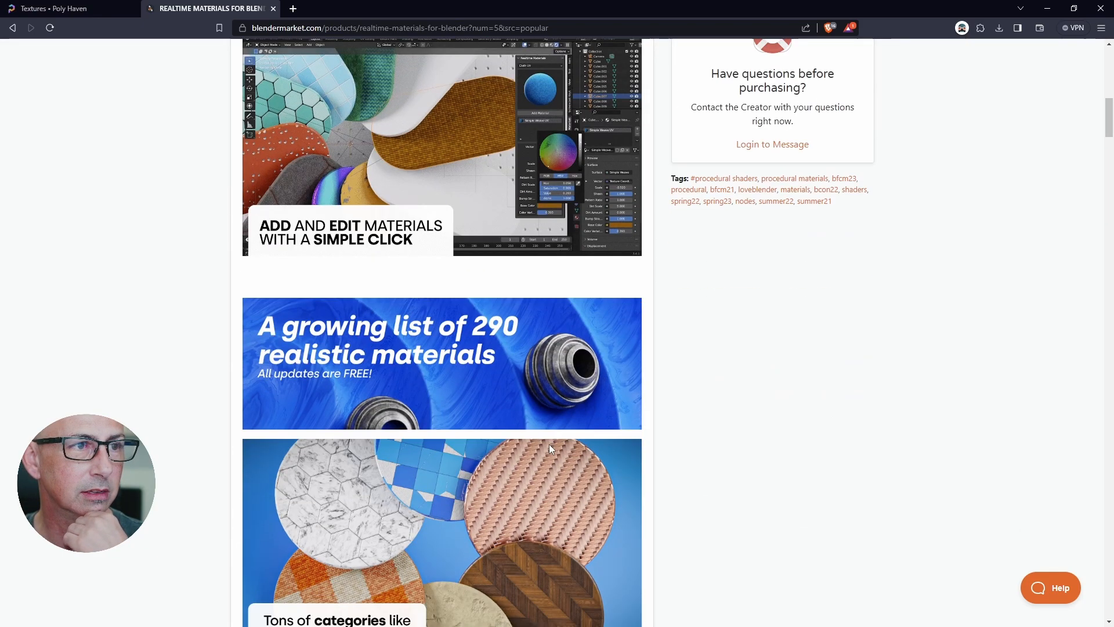
scroll(550, 448, down, 4)
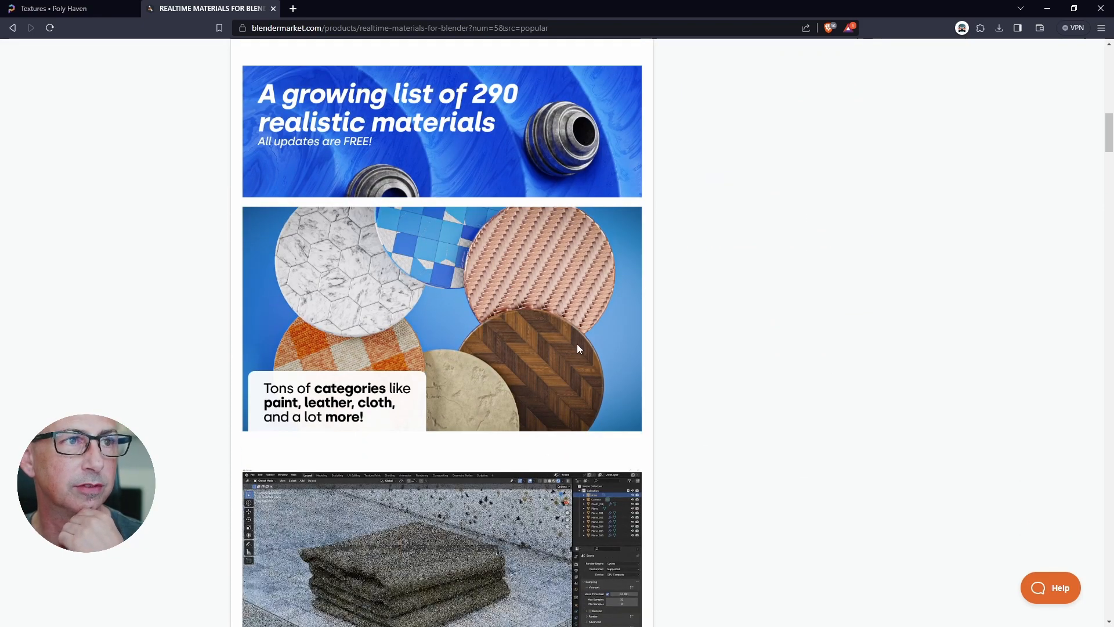
scroll(717, 422, down, 4)
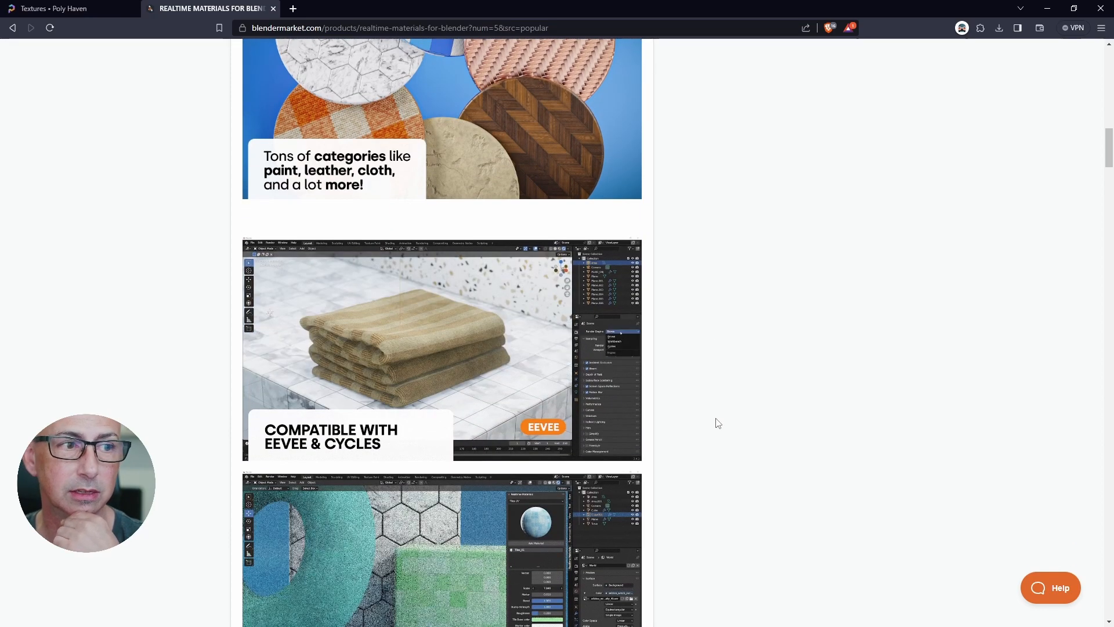
scroll(717, 422, down, 8)
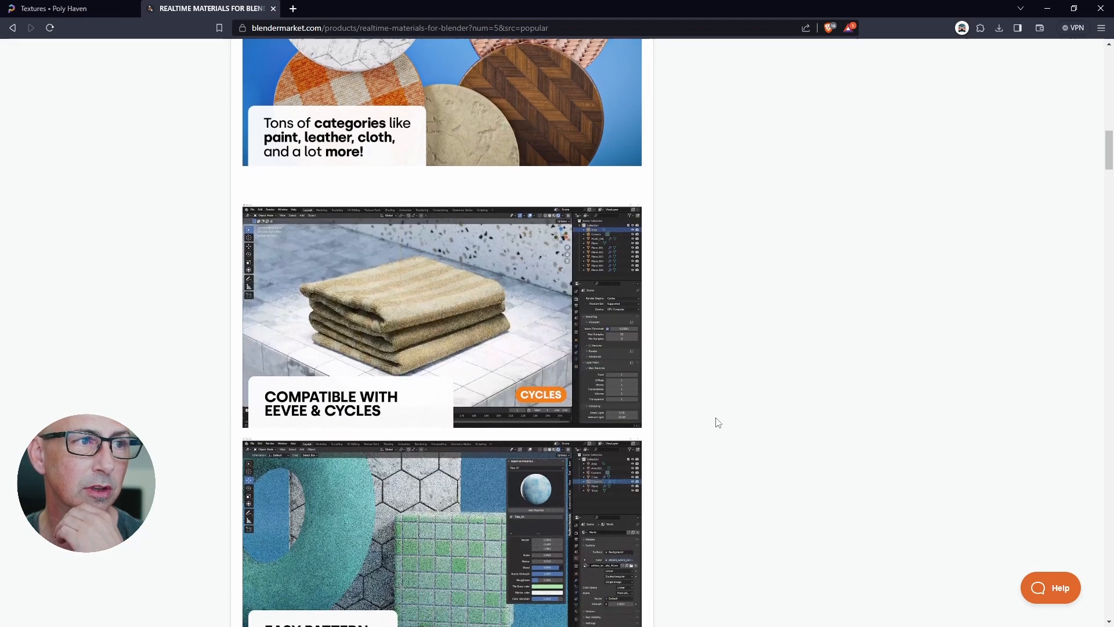